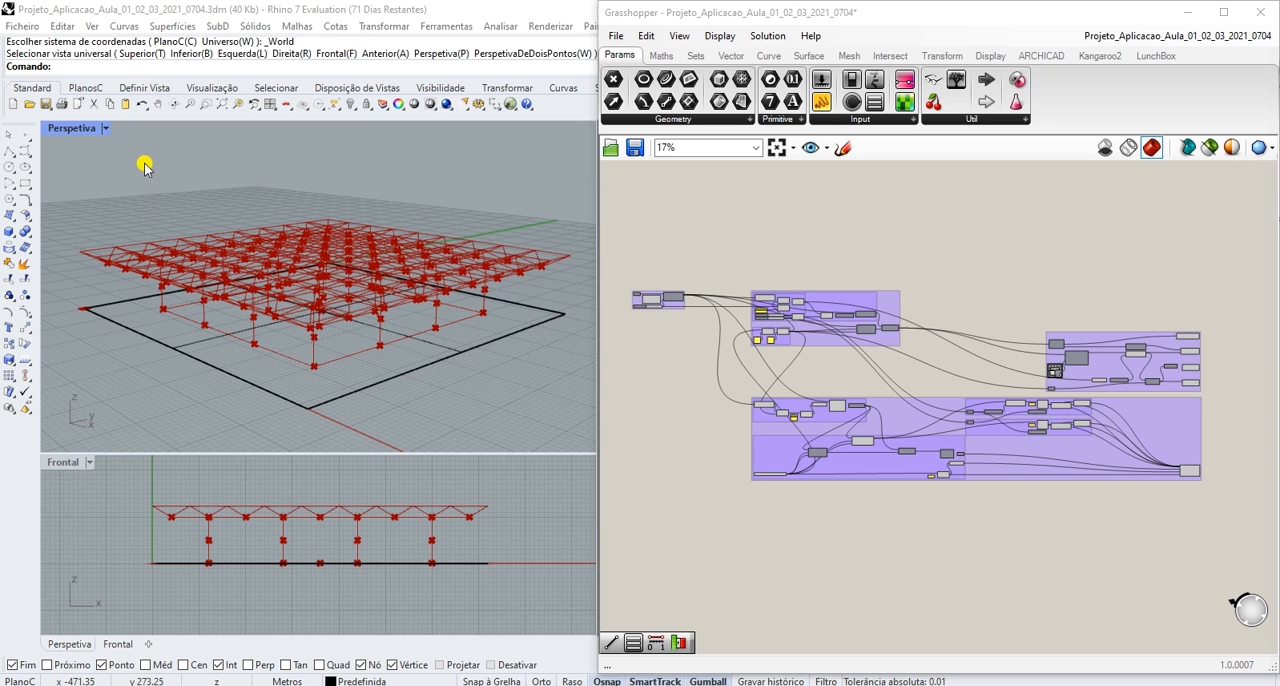
- Switch the perspective viewport to the Superior (top) view and examine the roof truss grid in plan
{"action": "left_click", "coordinate": [105, 128]}
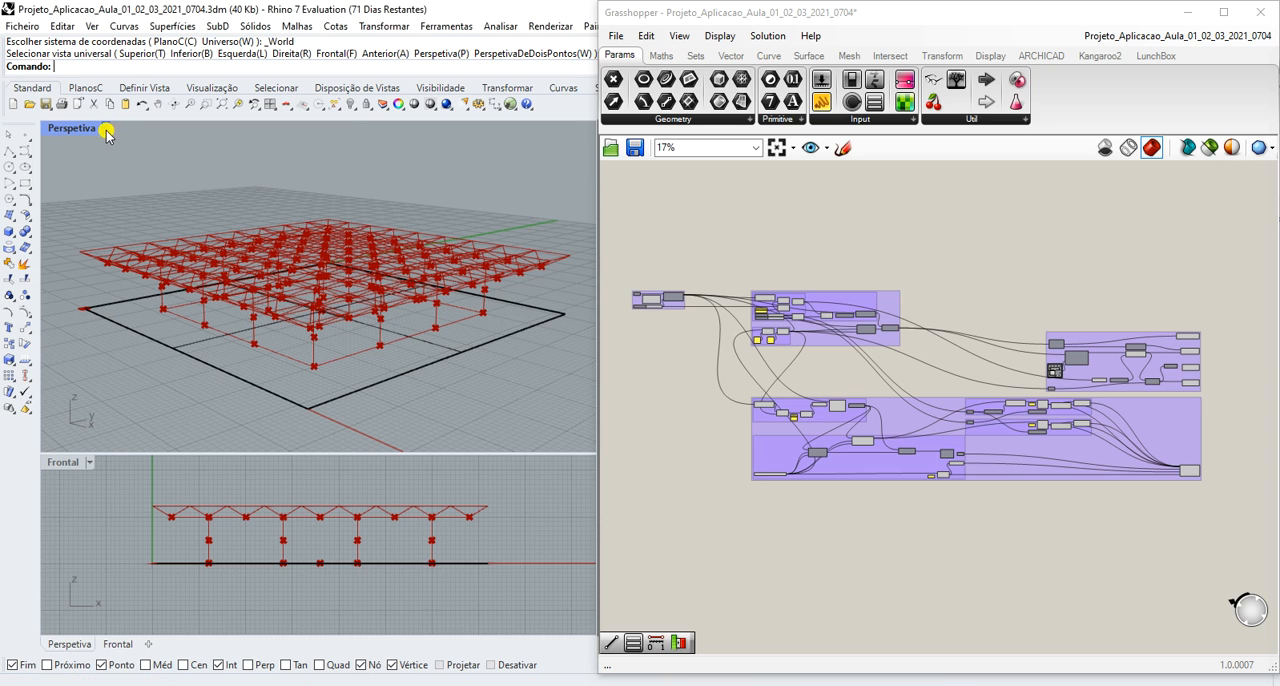
{"action": "mouse_move", "coordinate": [214, 443]}
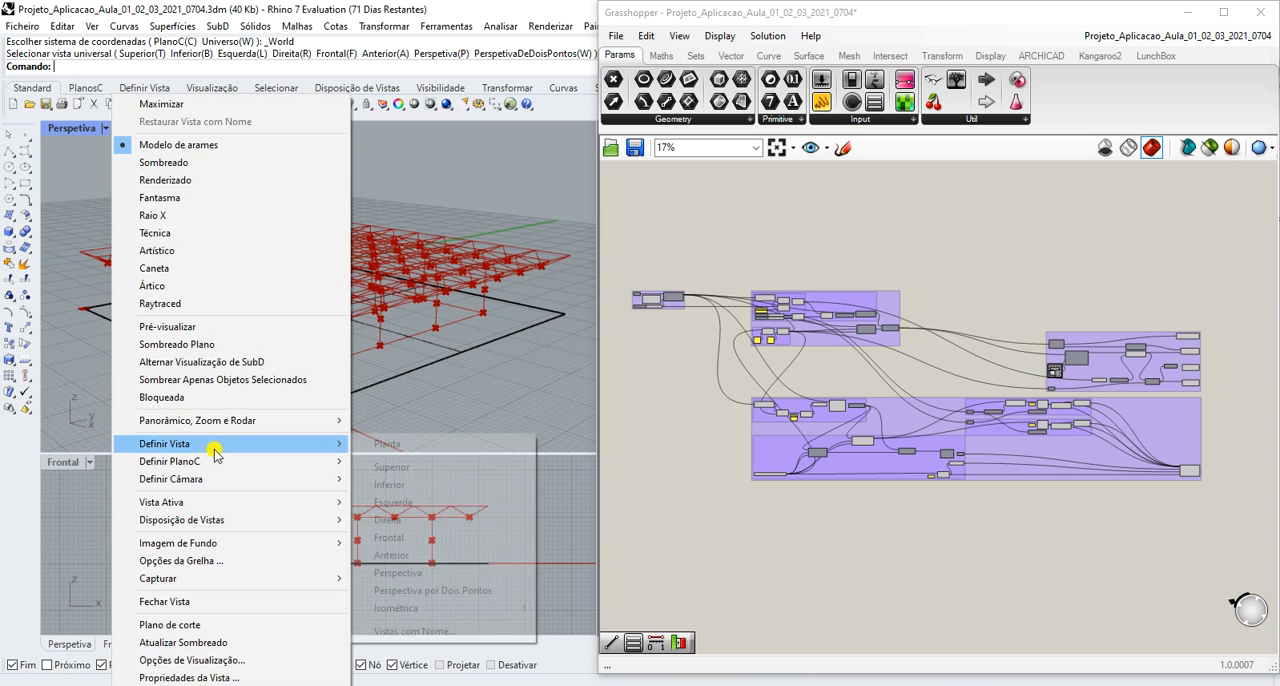
{"action": "left_click", "coordinate": [430, 470]}
{"action": "scroll", "coordinate": [299, 255], "scroll_direction": "down", "scroll_amount": 2}
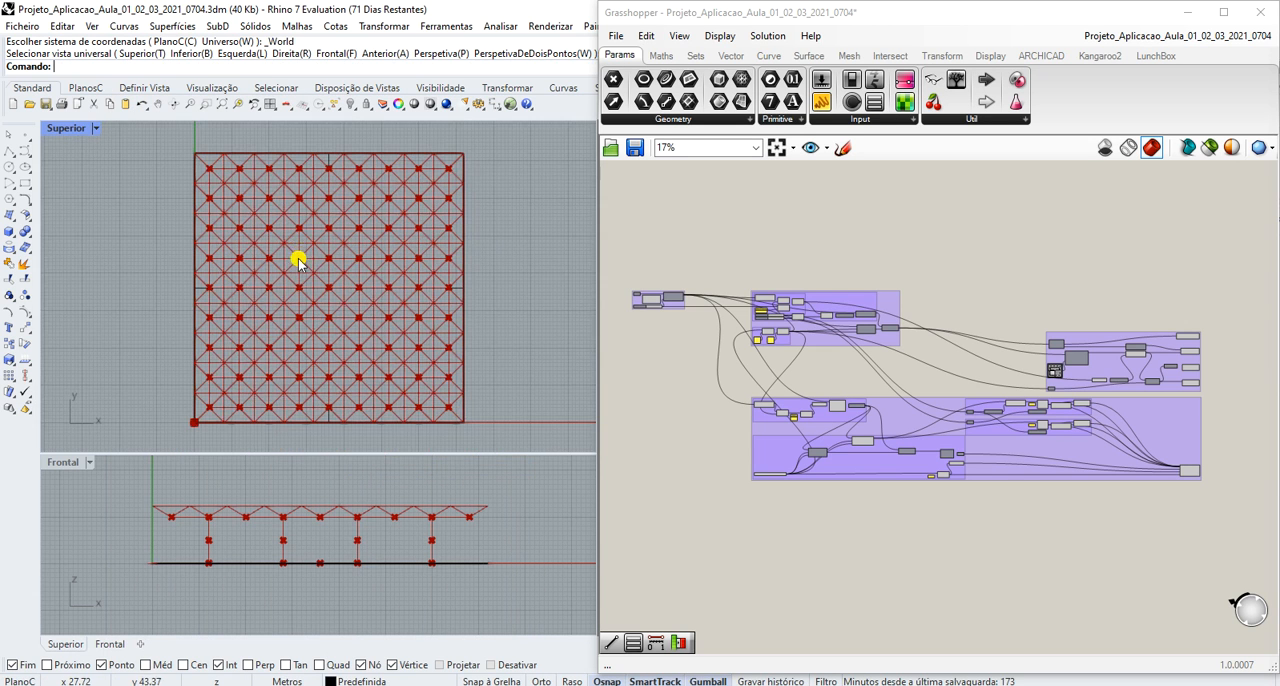
{"action": "scroll", "coordinate": [237, 356], "scroll_direction": "up", "scroll_amount": 1}
{"action": "scroll", "coordinate": [237, 356], "scroll_direction": "down", "scroll_amount": 1}
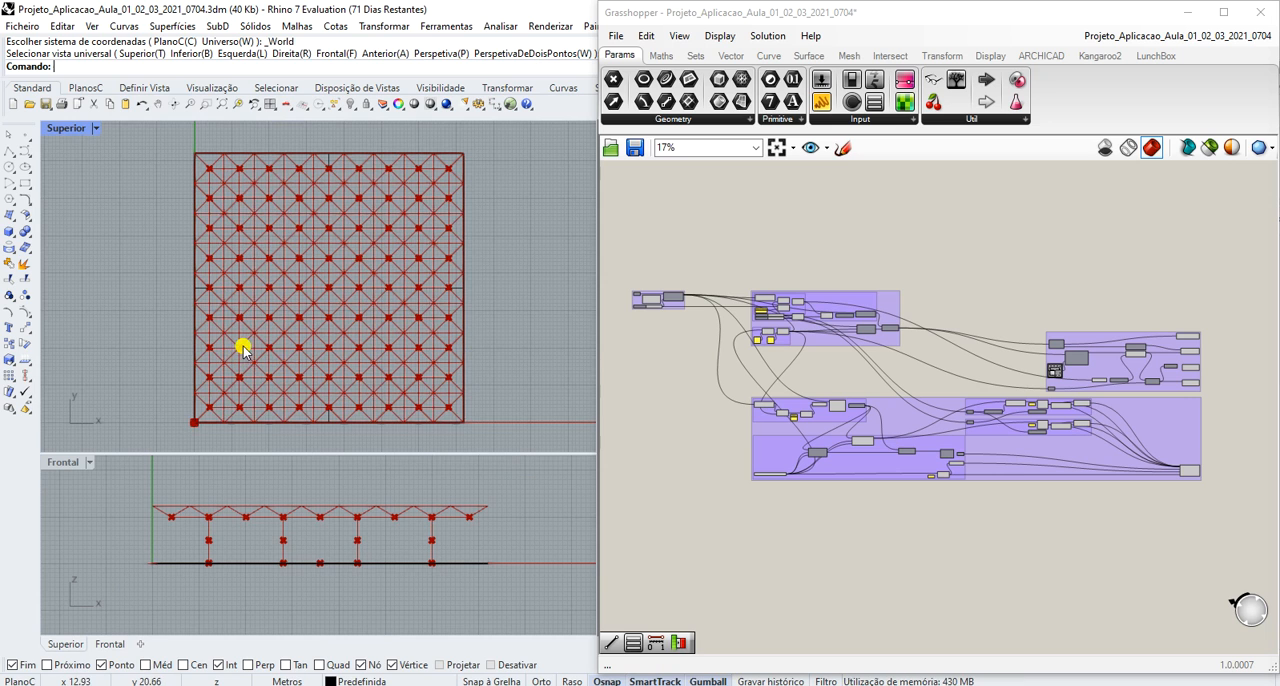
{"action": "scroll", "coordinate": [269, 307], "scroll_direction": "up", "scroll_amount": 1}
{"action": "scroll", "coordinate": [269, 309], "scroll_direction": "down", "scroll_amount": 1}
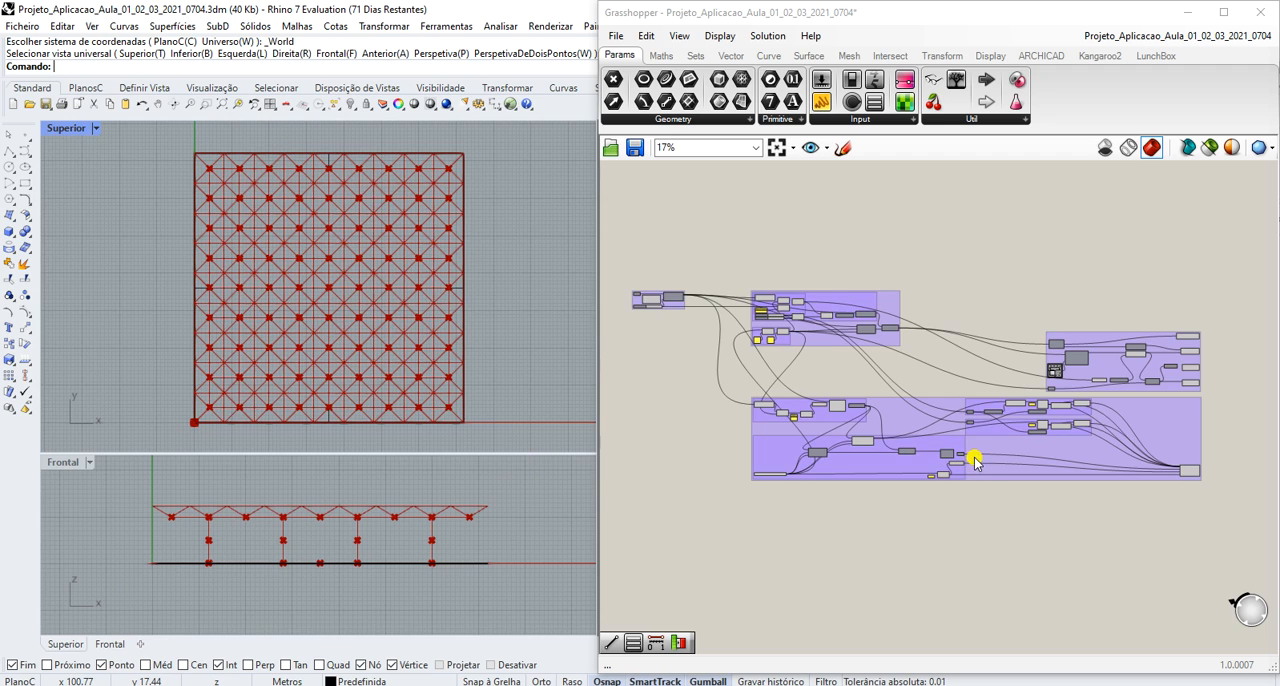
- Select the Posição dos Pilares surface-division component in the PILARES group to highlight the column base points
{"action": "scroll", "coordinate": [975, 461], "scroll_direction": "up", "scroll_amount": 5}
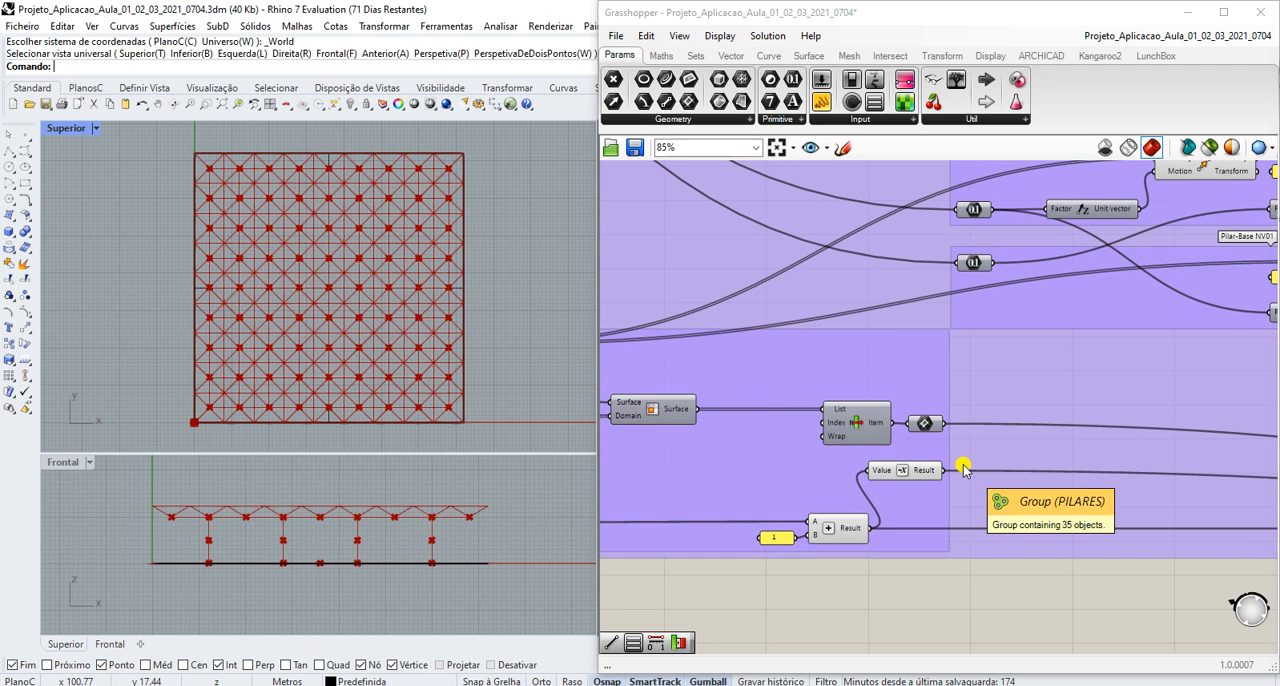
{"action": "scroll", "coordinate": [963, 469], "scroll_direction": "down", "scroll_amount": 3}
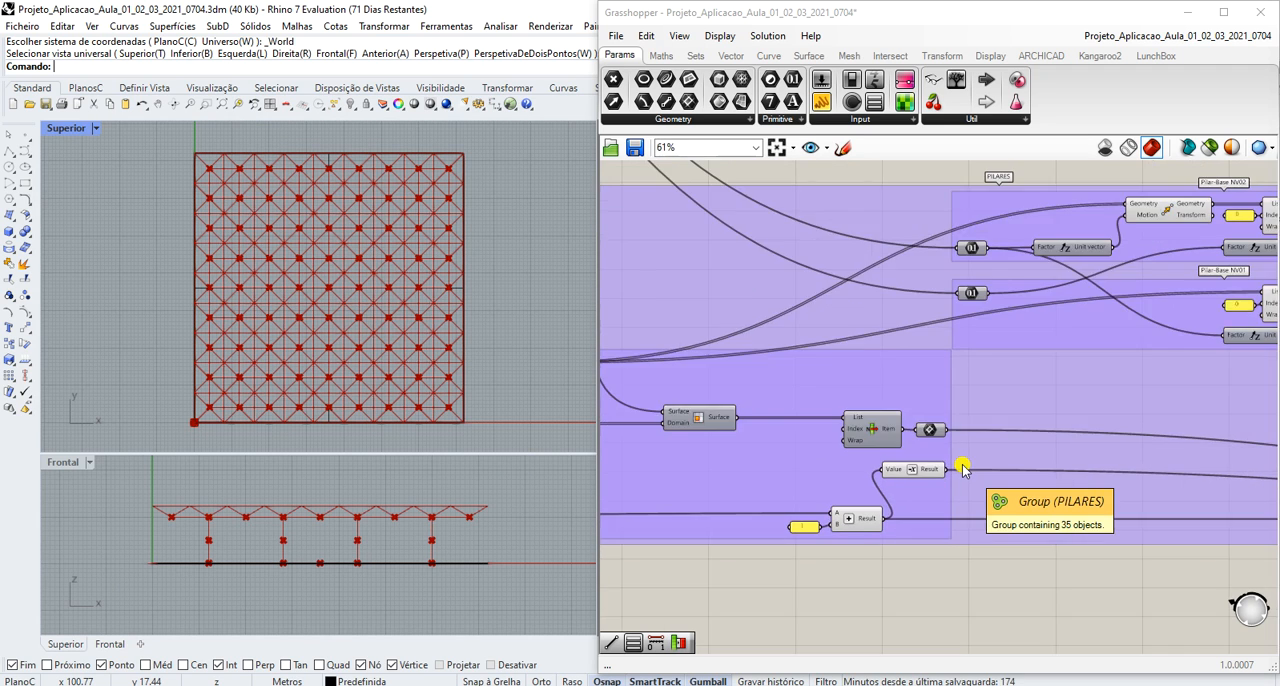
{"action": "scroll", "coordinate": [963, 469], "scroll_direction": "up", "scroll_amount": 3}
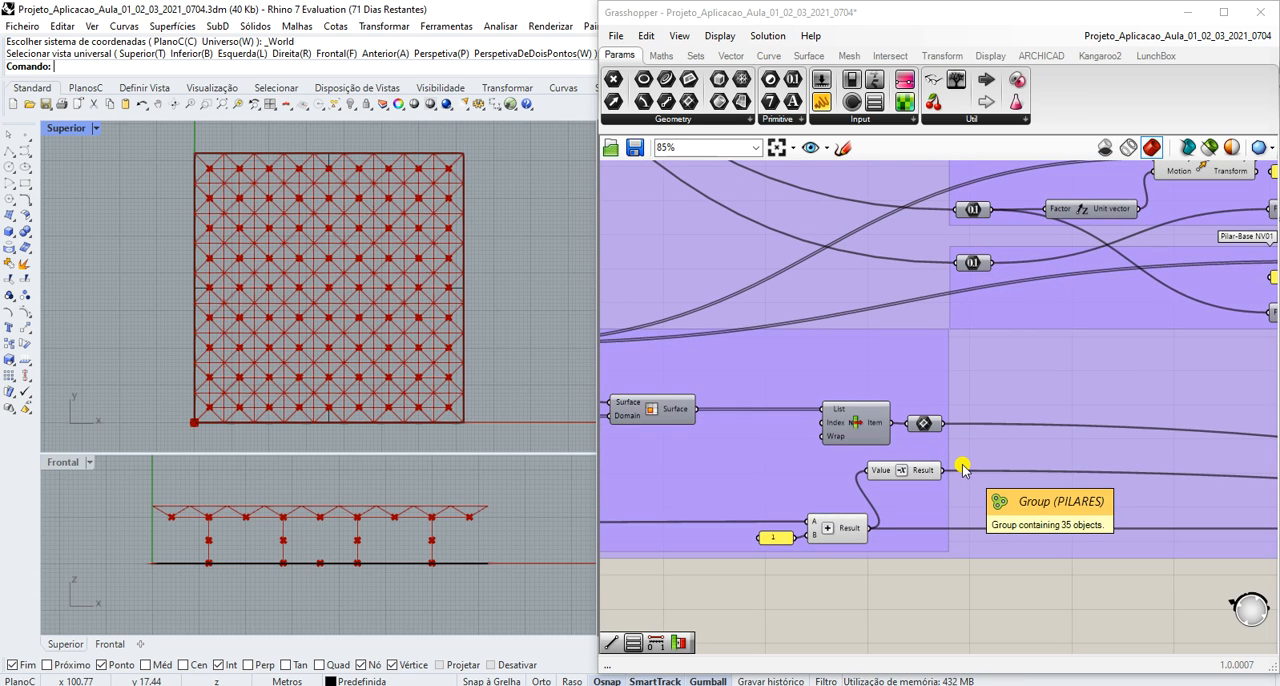
{"action": "scroll", "coordinate": [962, 467], "scroll_direction": "down", "scroll_amount": 4}
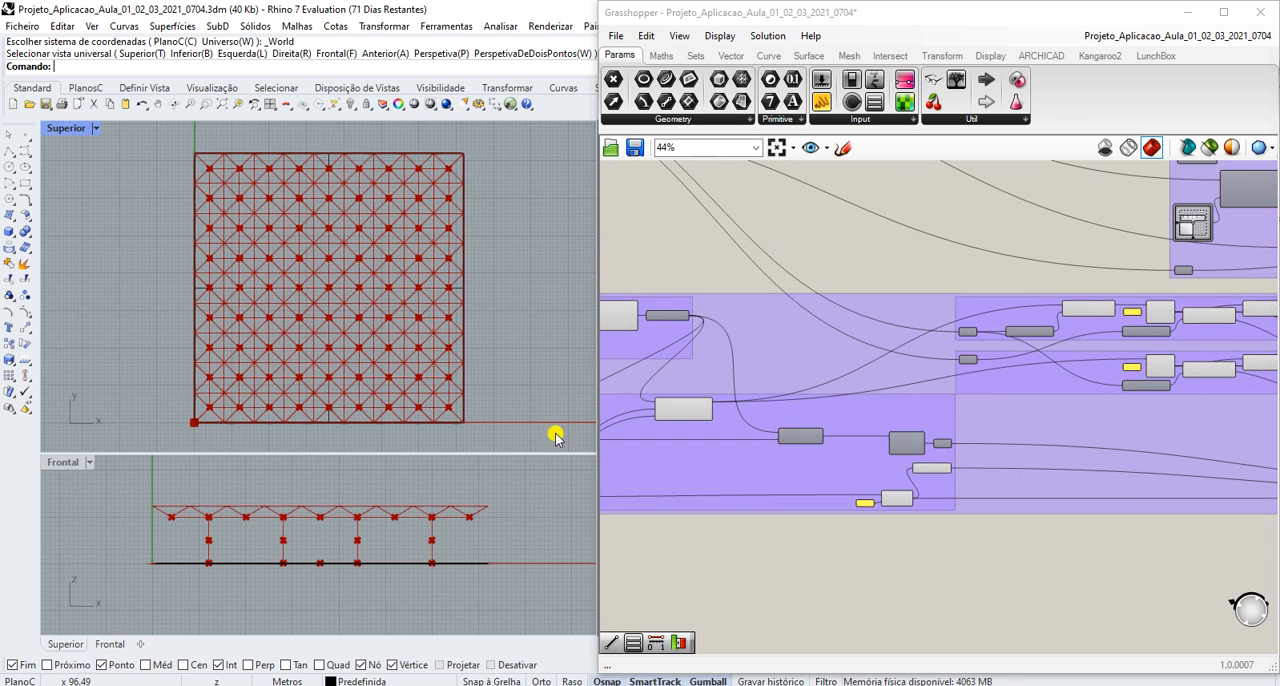
{"action": "scroll", "coordinate": [665, 403], "scroll_direction": "up", "scroll_amount": 3}
{"action": "scroll", "coordinate": [665, 403], "scroll_direction": "up", "scroll_amount": 2}
{"action": "left_click", "coordinate": [695, 414]}
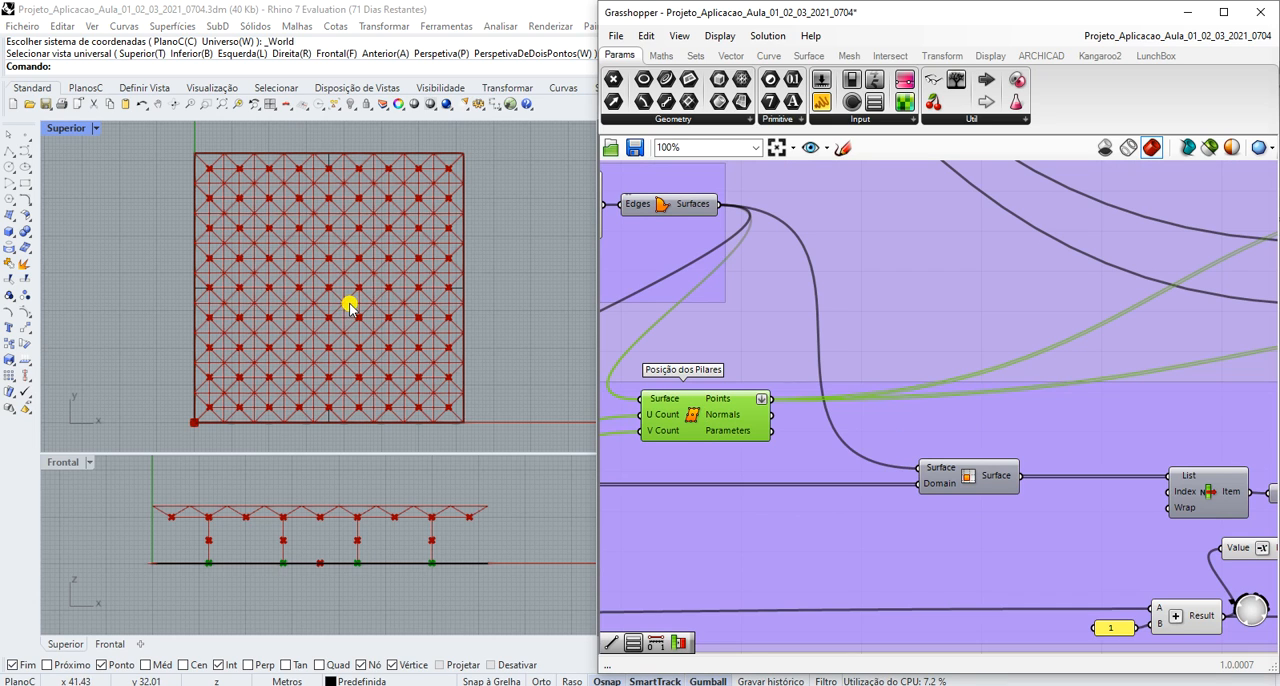
- Return the plan viewport to the Perspectiva view and examine the highlighted column points beneath the roof from several angles
{"action": "left_click", "coordinate": [96, 128]}
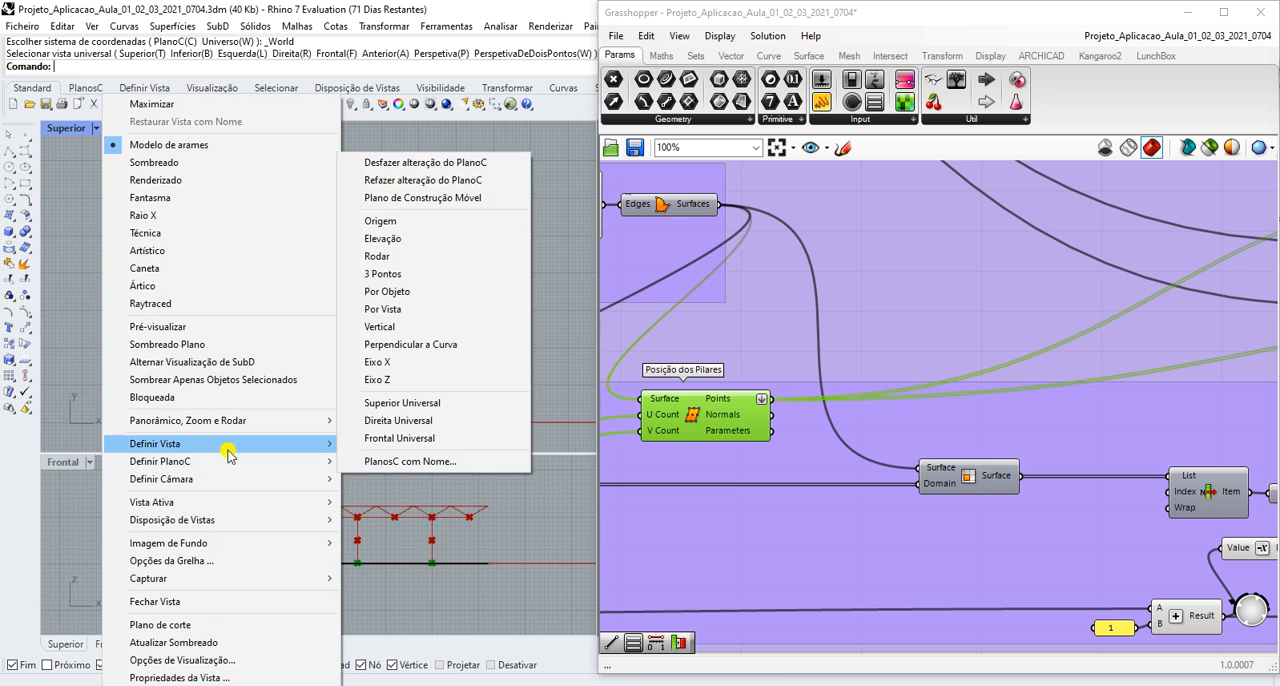
{"action": "mouse_move", "coordinate": [318, 444]}
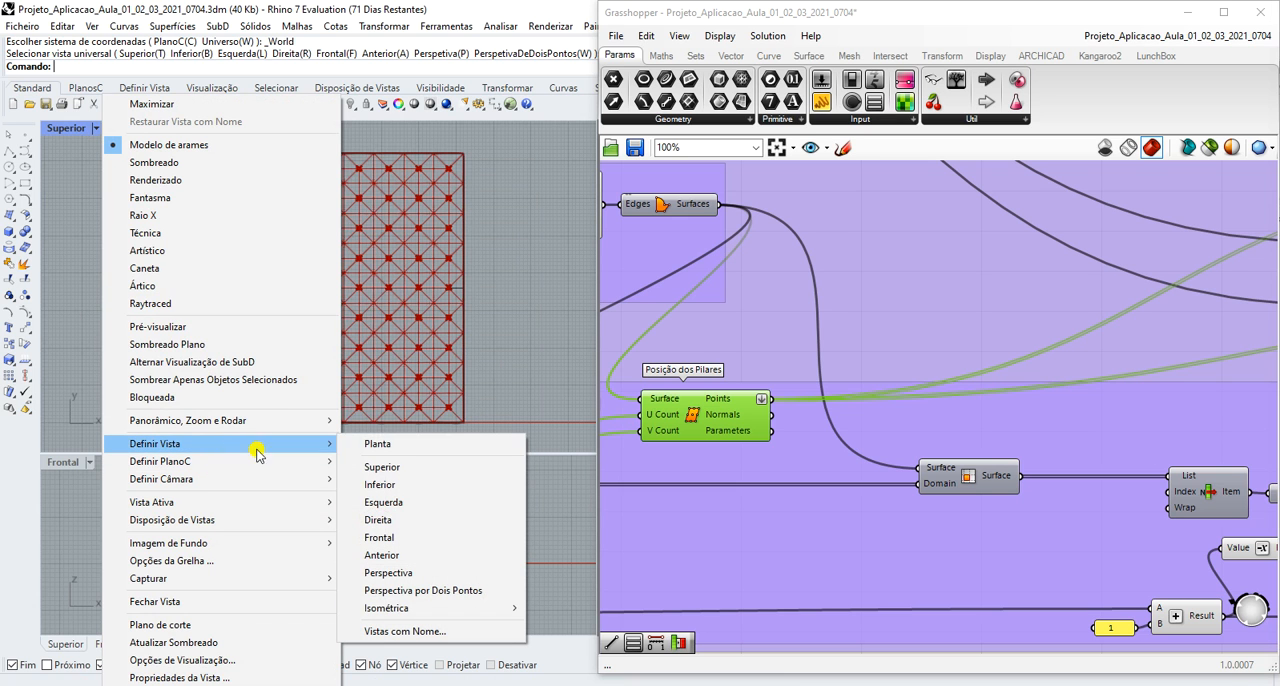
{"action": "left_click", "coordinate": [436, 578]}
{"action": "scroll", "coordinate": [320, 362], "scroll_direction": "up", "scroll_amount": 5}
{"action": "scroll", "coordinate": [320, 362], "scroll_direction": "down", "scroll_amount": 6}
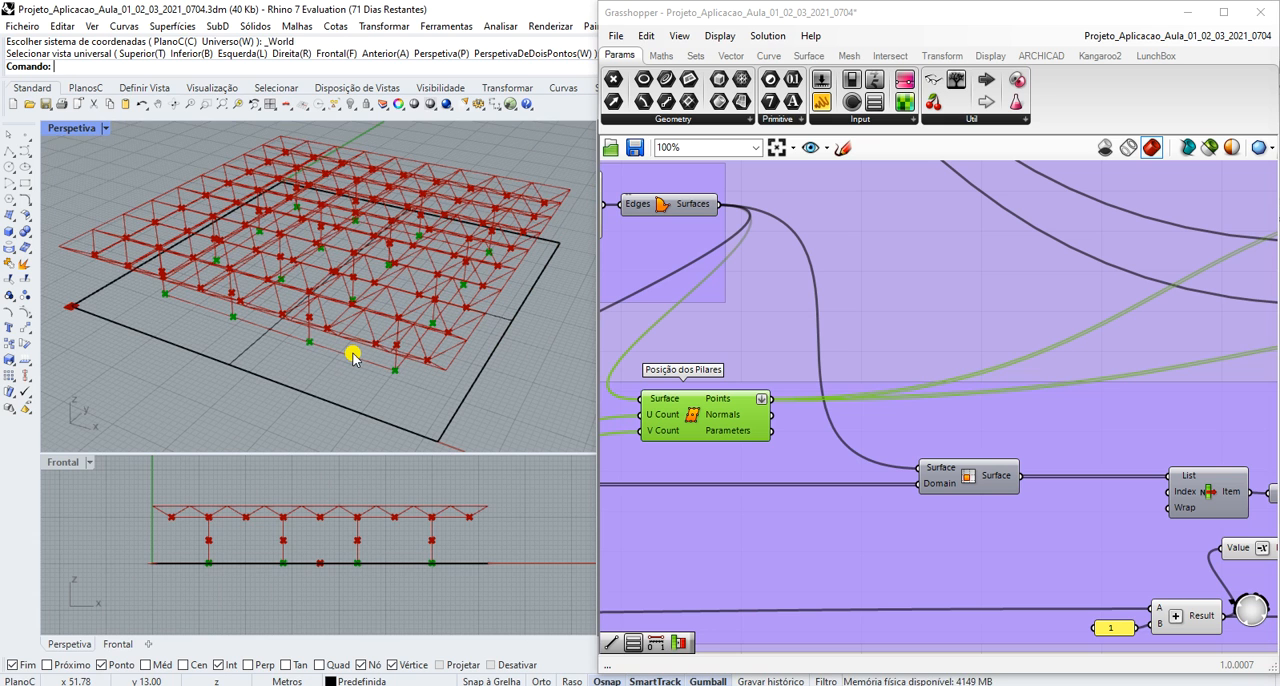
{"action": "right_click_drag", "start_coordinate": [346, 360], "coordinate": [367, 321]}
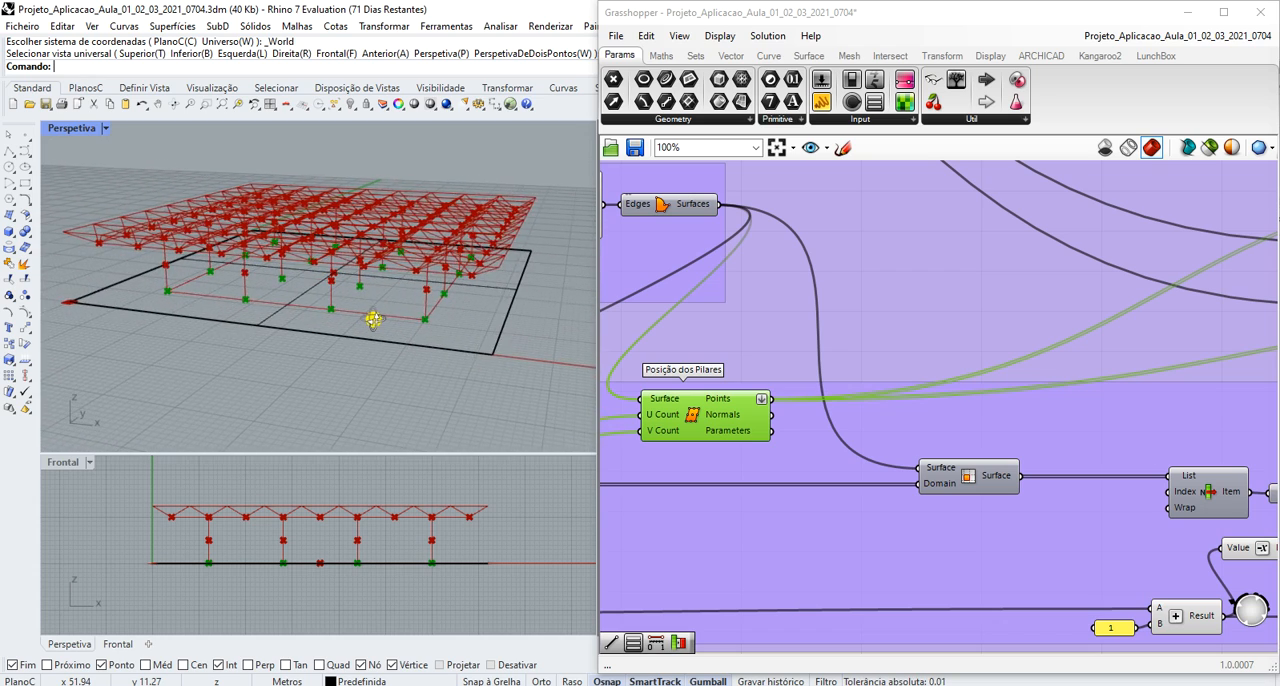
{"action": "right_click_drag", "start_coordinate": [398, 316], "coordinate": [373, 323]}
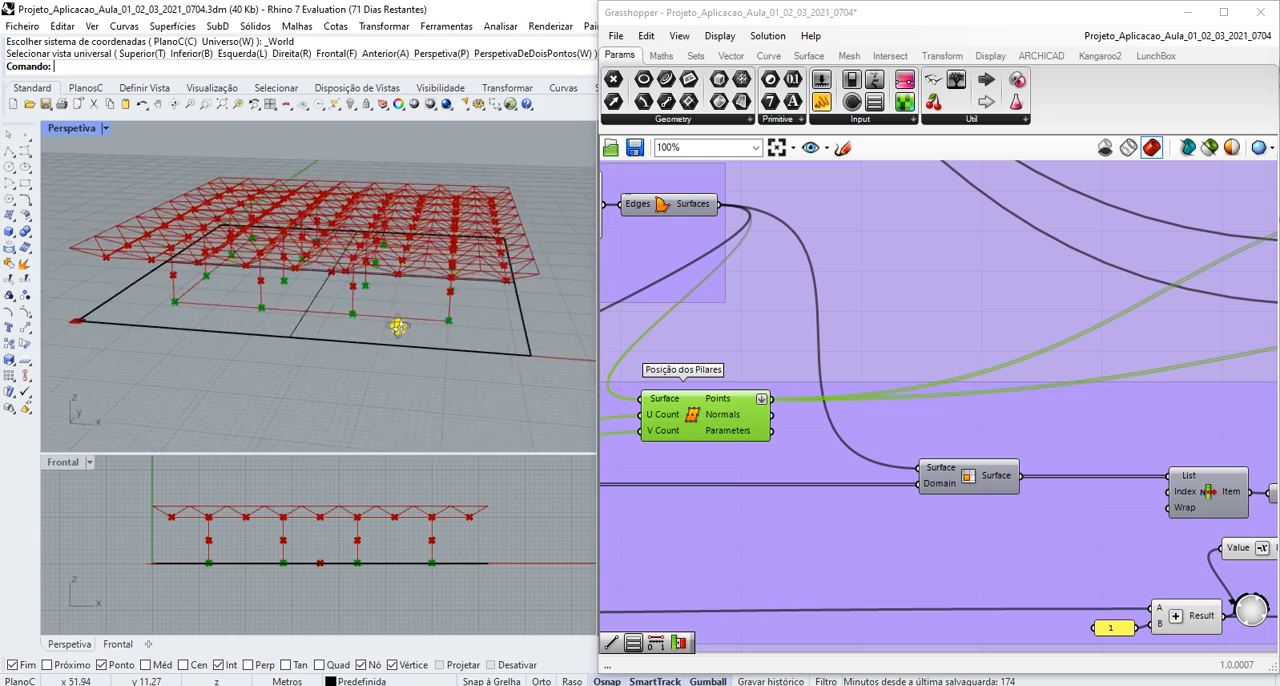
{"action": "right_click_drag", "start_coordinate": [364, 282], "coordinate": [426, 374]}
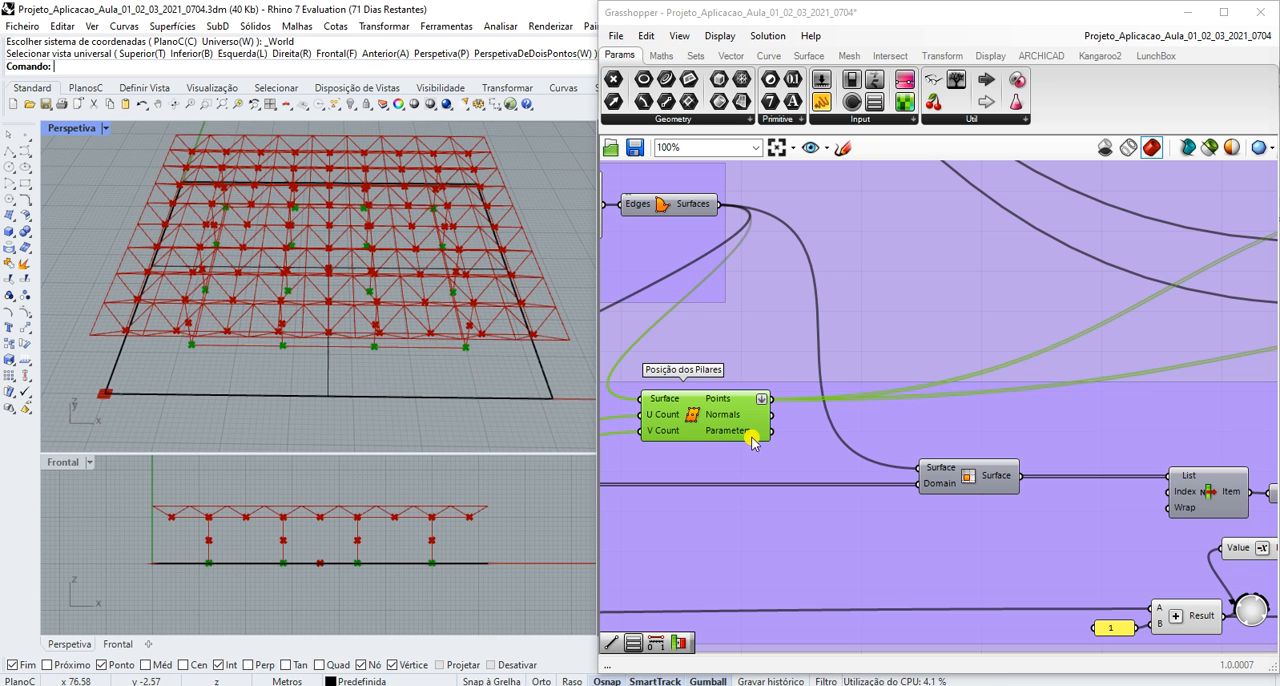
- Raise the No de Linhas de Pilares X, Y (n) value list one step at a time through 5 and 6 to 7
{"action": "scroll", "coordinate": [757, 440], "scroll_direction": "down", "scroll_amount": 10}
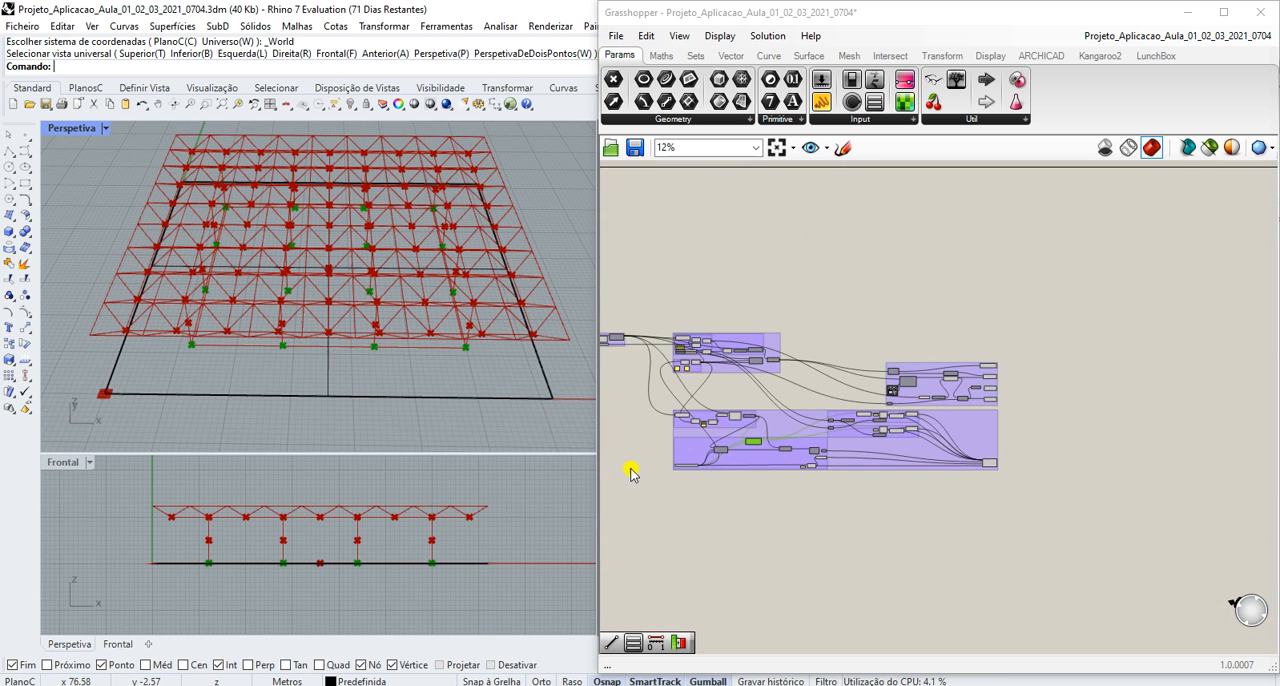
{"action": "scroll", "coordinate": [654, 466], "scroll_direction": "up", "scroll_amount": 10}
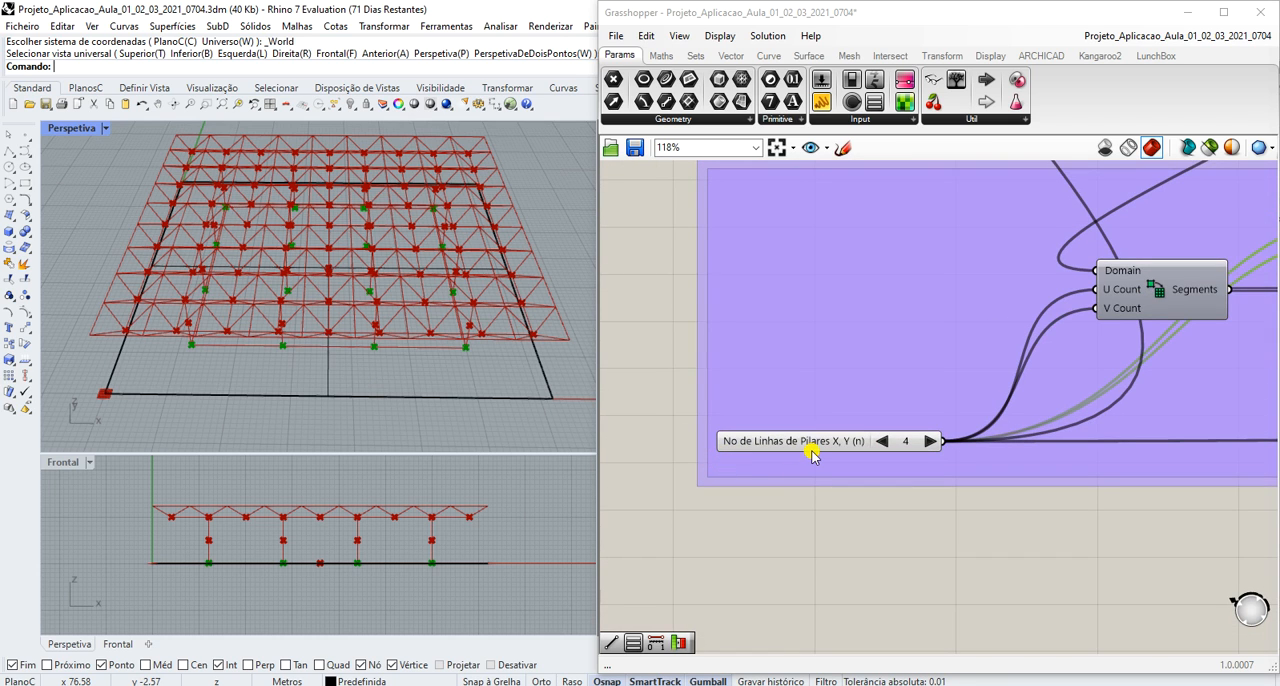
{"action": "scroll", "coordinate": [812, 455], "scroll_direction": "up", "scroll_amount": 1}
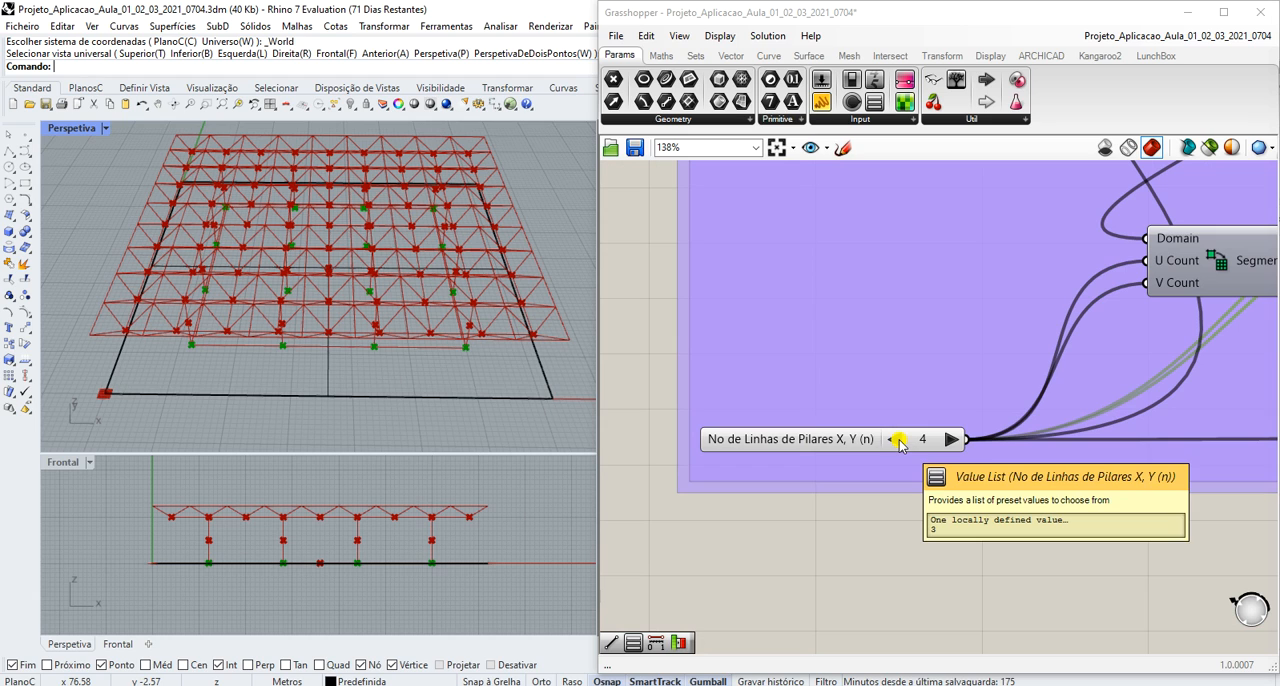
{"action": "left_click", "coordinate": [953, 440]}
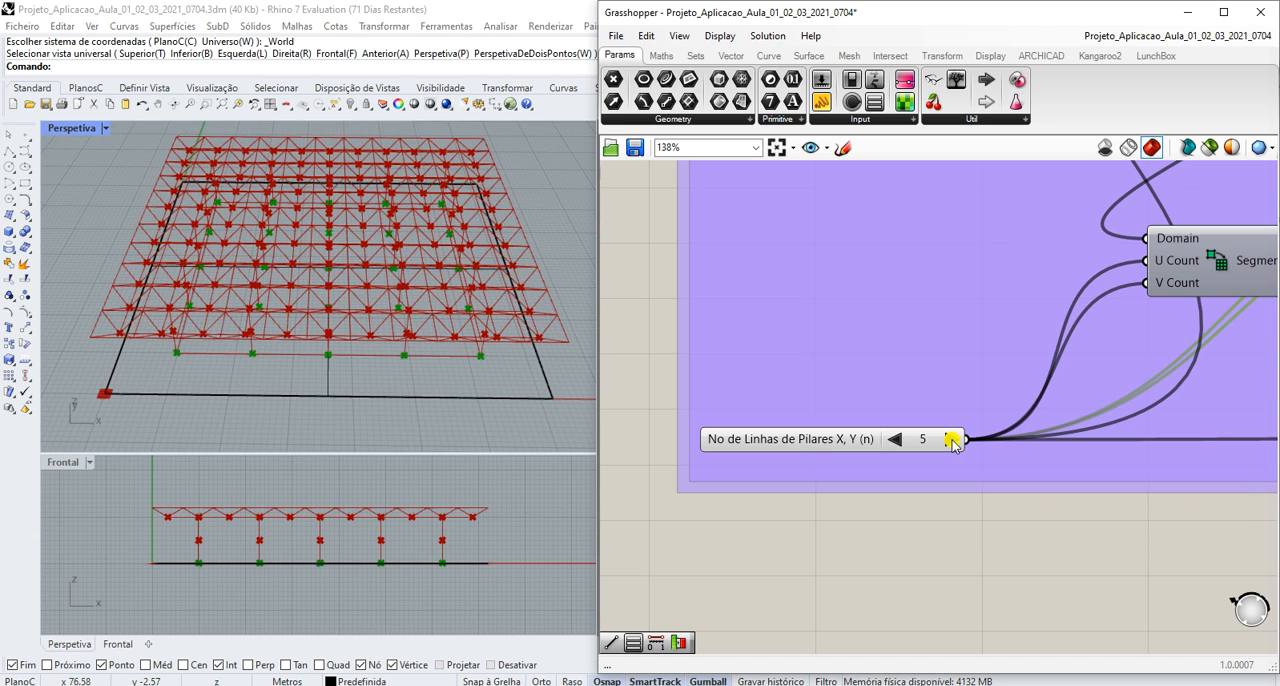
{"action": "left_click", "coordinate": [951, 440]}
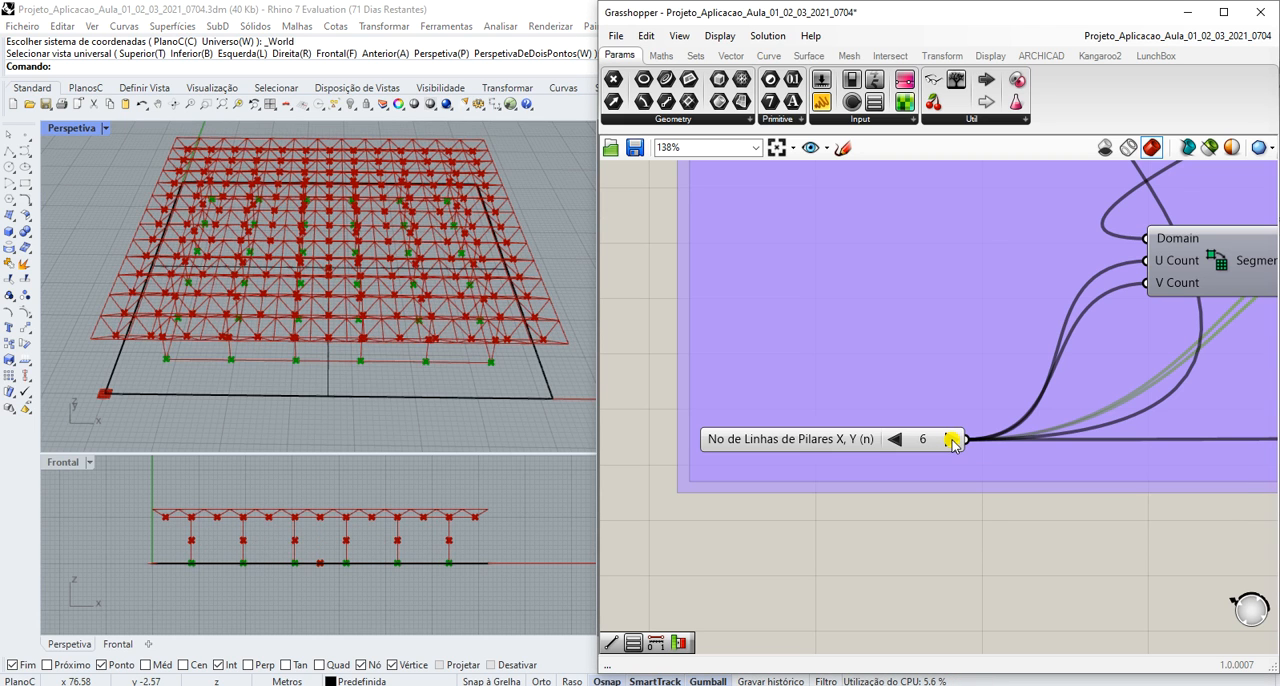
{"action": "left_click", "coordinate": [951, 440]}
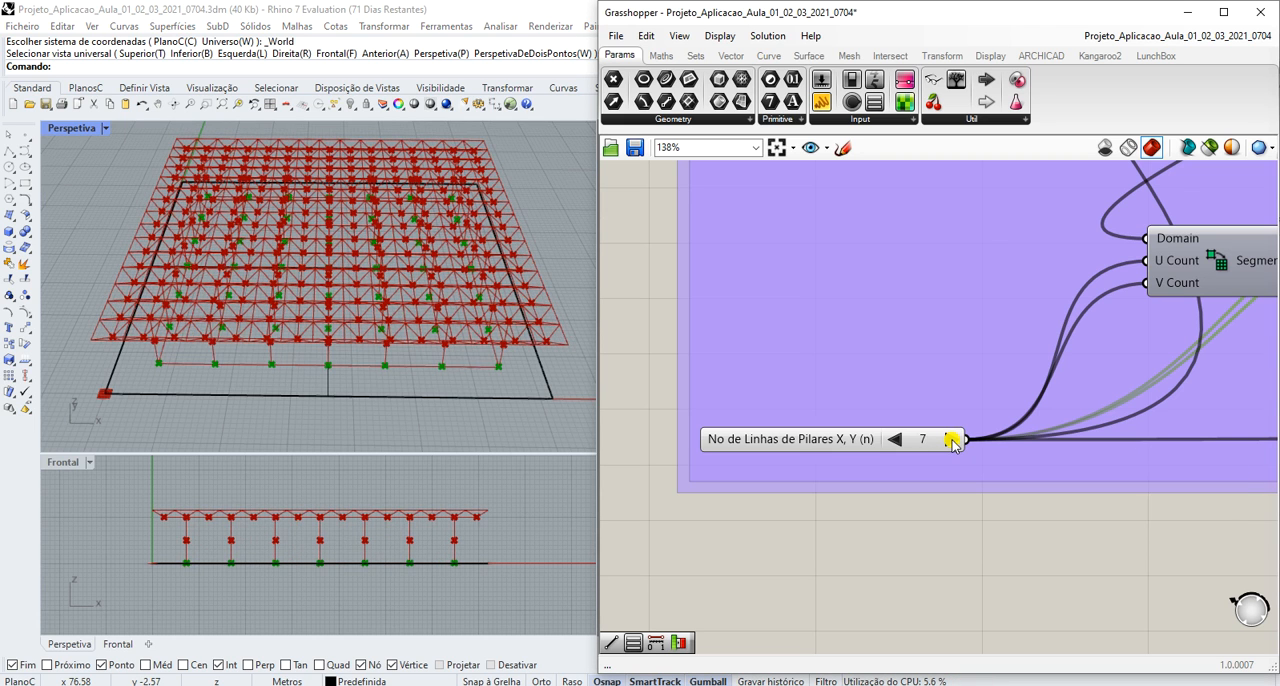
- Set the No de Linhas de Pilares X, Y (n) value list back to 4
{"action": "left_click", "coordinate": [896, 440]}
{"action": "left_click", "coordinate": [896, 440]}
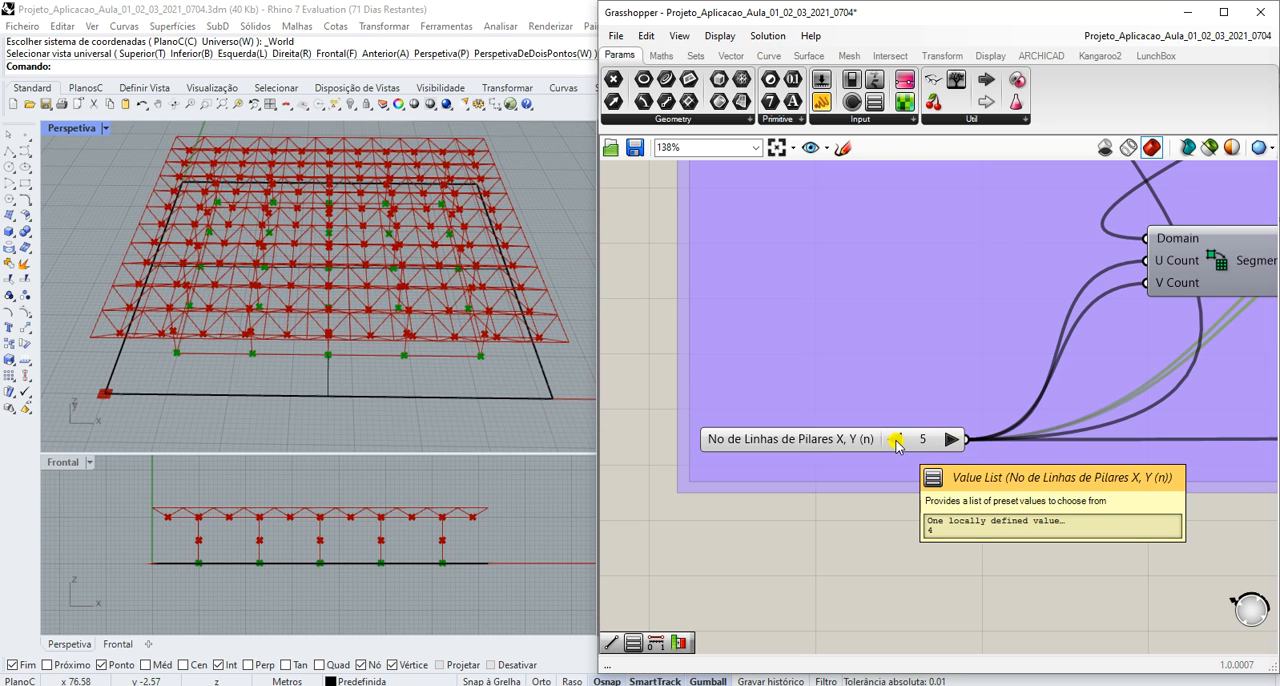
{"action": "left_click", "coordinate": [896, 440]}
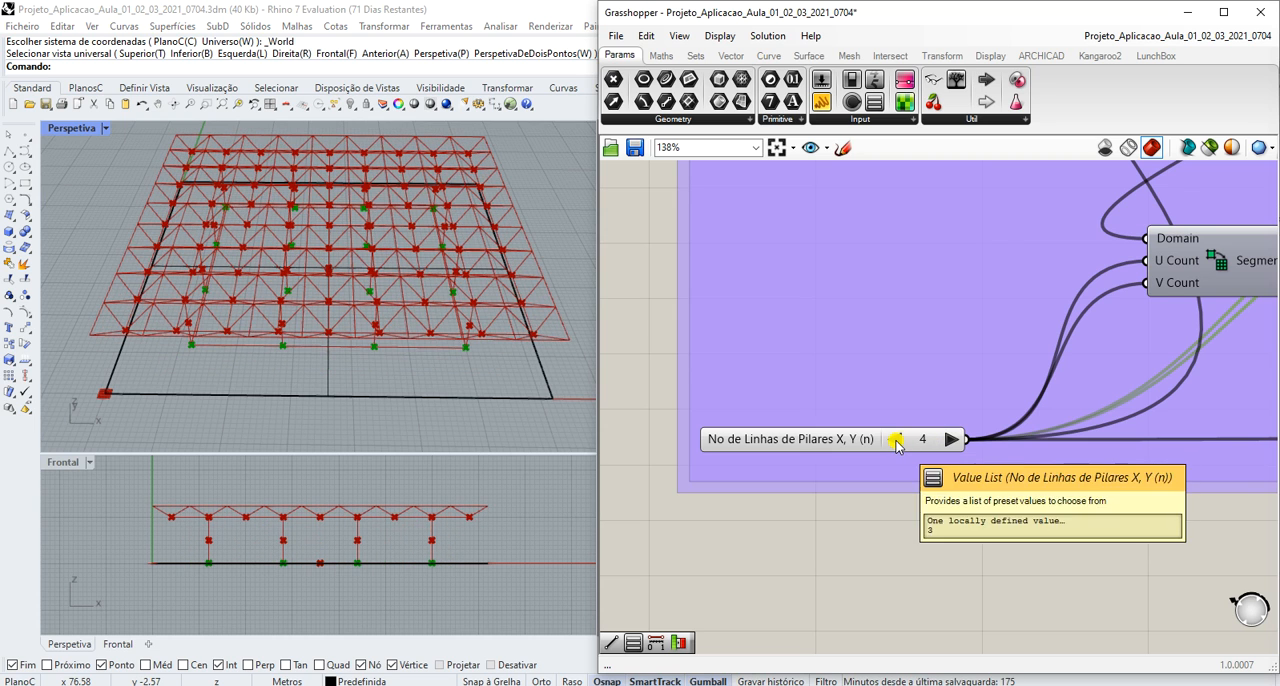
- Examine how the number of column lines feeds the roof division formula (2n+3) in the No de Divisões X,Y da Cobertura group
{"action": "scroll", "coordinate": [904, 444], "scroll_direction": "down", "scroll_amount": 5}
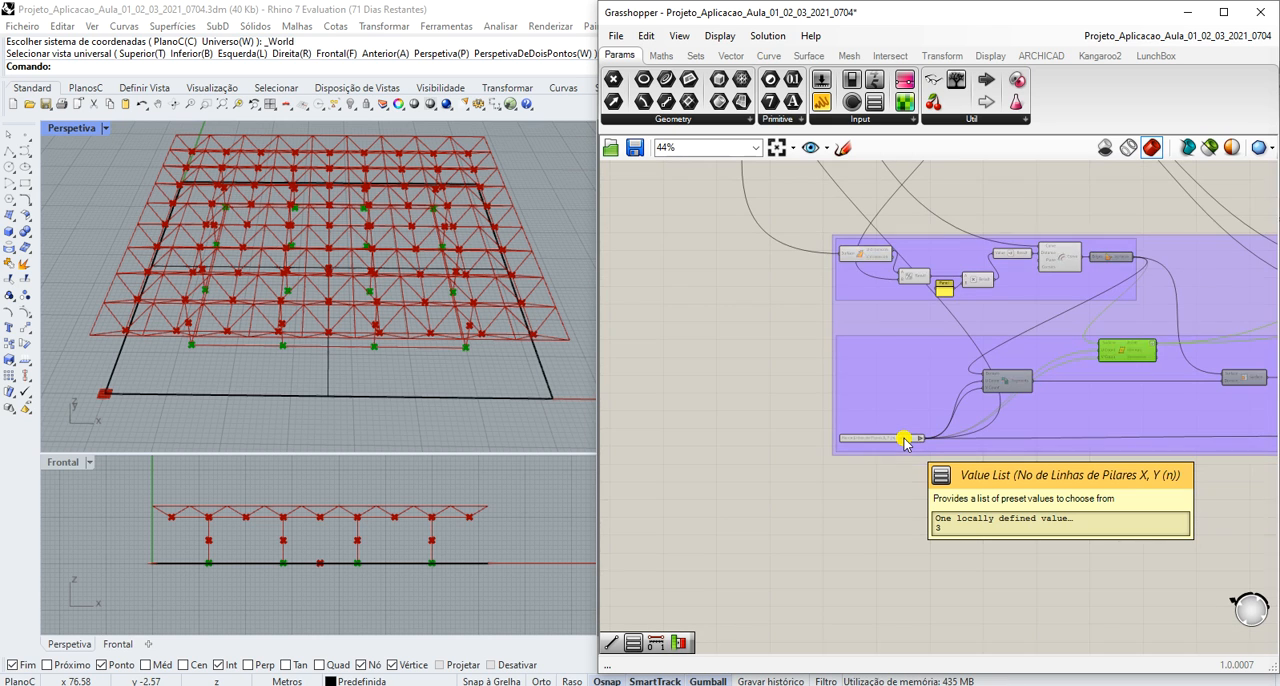
{"action": "scroll", "coordinate": [904, 444], "scroll_direction": "down", "scroll_amount": 4}
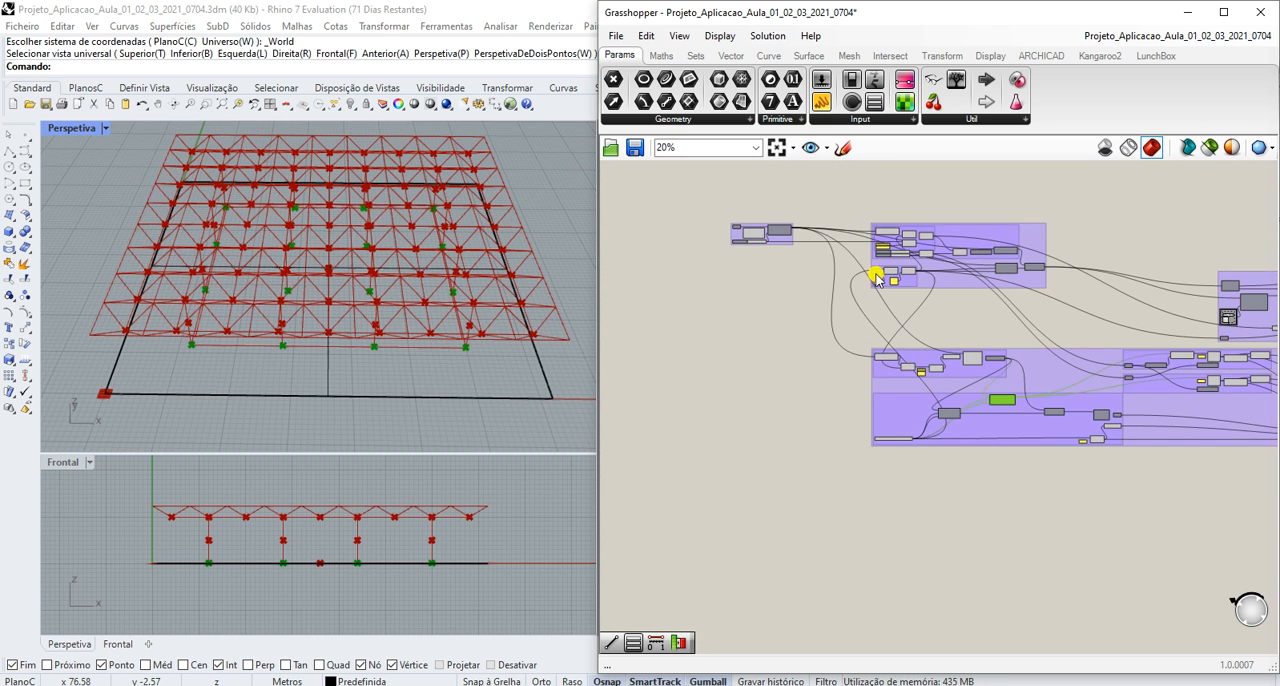
{"action": "scroll", "coordinate": [879, 277], "scroll_direction": "up", "scroll_amount": 6}
{"action": "scroll", "coordinate": [894, 337], "scroll_direction": "up", "scroll_amount": 3}
{"action": "scroll", "coordinate": [894, 337], "scroll_direction": "down", "scroll_amount": 6}
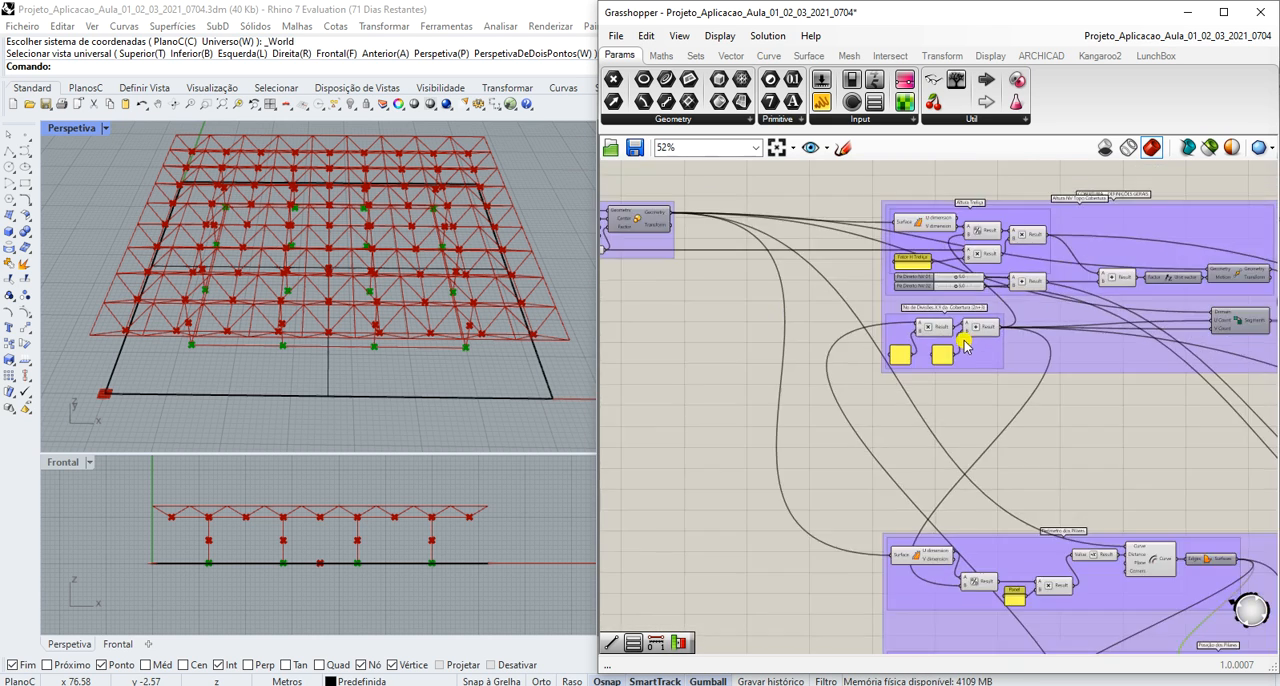
{"action": "scroll", "coordinate": [958, 560], "scroll_direction": "up", "scroll_amount": 4}
{"action": "scroll", "coordinate": [958, 560], "scroll_direction": "up", "scroll_amount": 2}
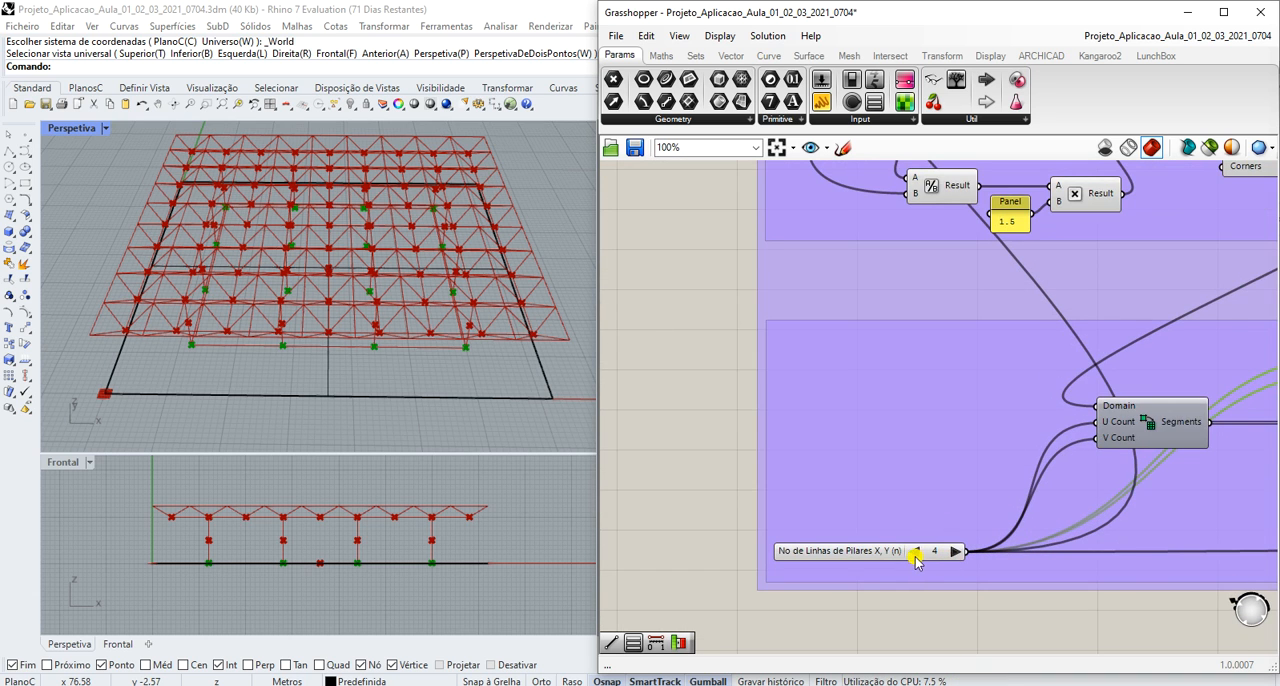
{"action": "scroll", "coordinate": [914, 551], "scroll_direction": "up", "scroll_amount": 2}
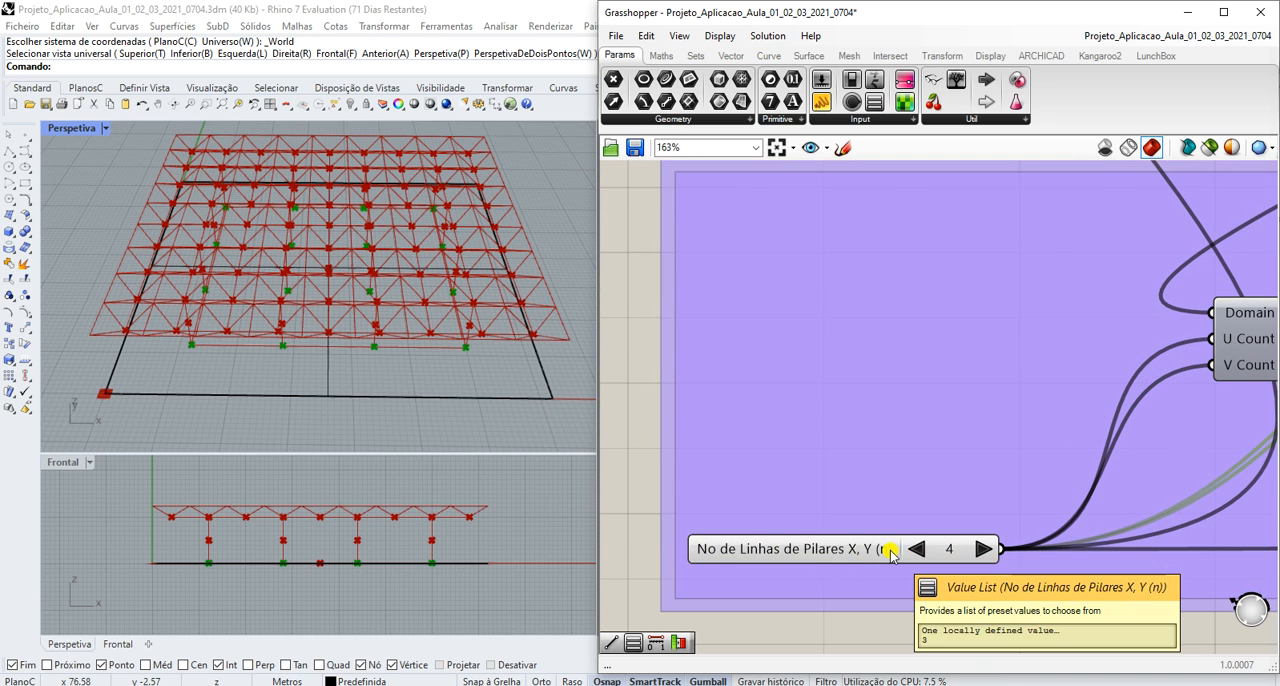
{"action": "scroll", "coordinate": [870, 540], "scroll_direction": "down", "scroll_amount": 8}
{"action": "scroll", "coordinate": [887, 430], "scroll_direction": "up", "scroll_amount": 5}
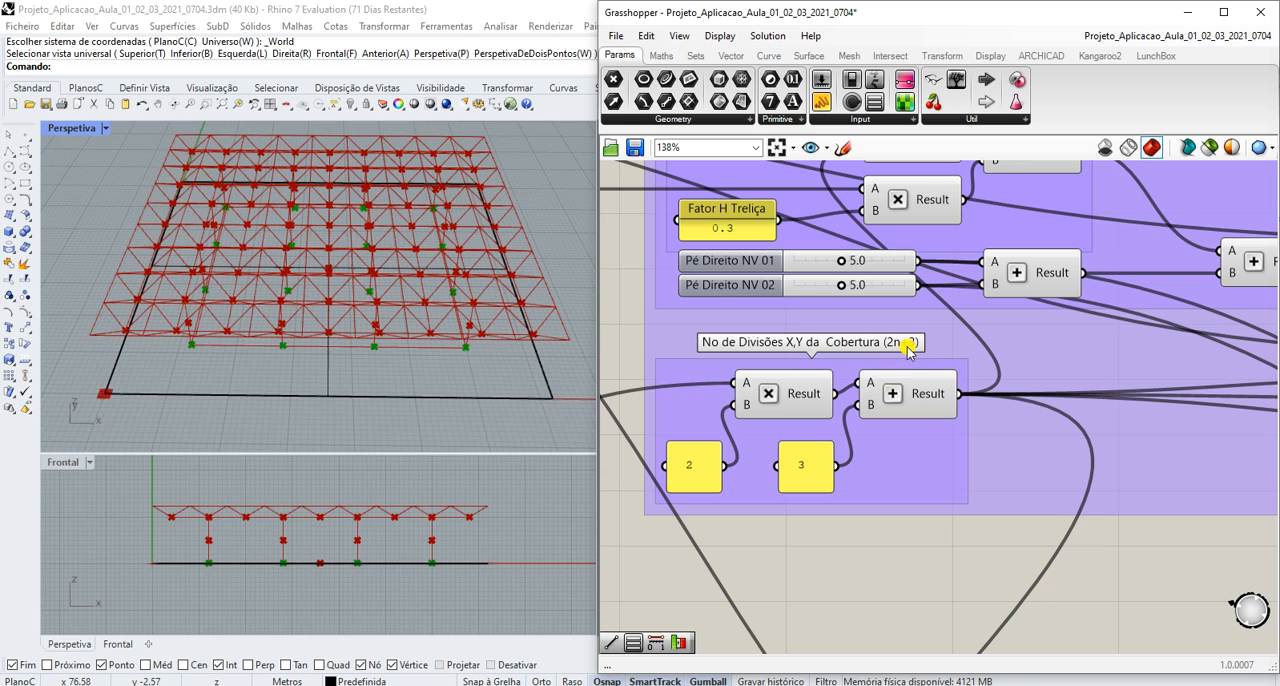
{"action": "scroll", "coordinate": [907, 352], "scroll_direction": "down", "scroll_amount": 3}
{"action": "scroll", "coordinate": [907, 352], "scroll_direction": "up", "scroll_amount": 3}
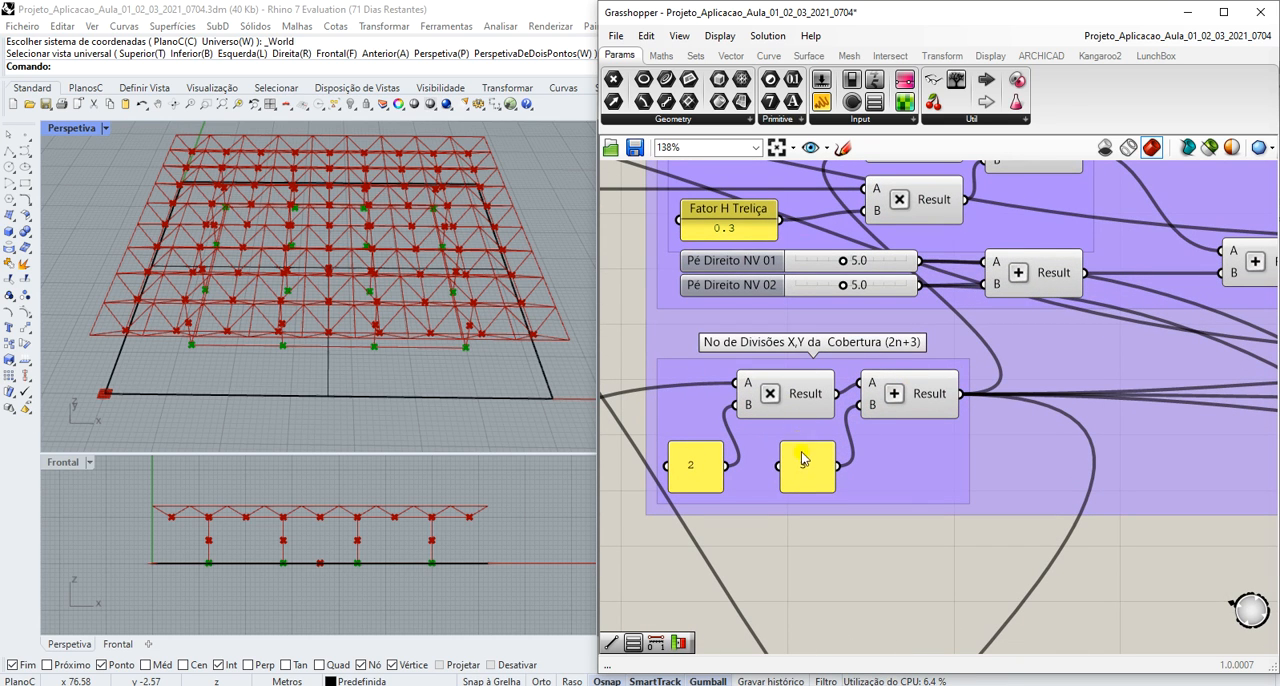
{"action": "mouse_move", "coordinate": [820, 410]}
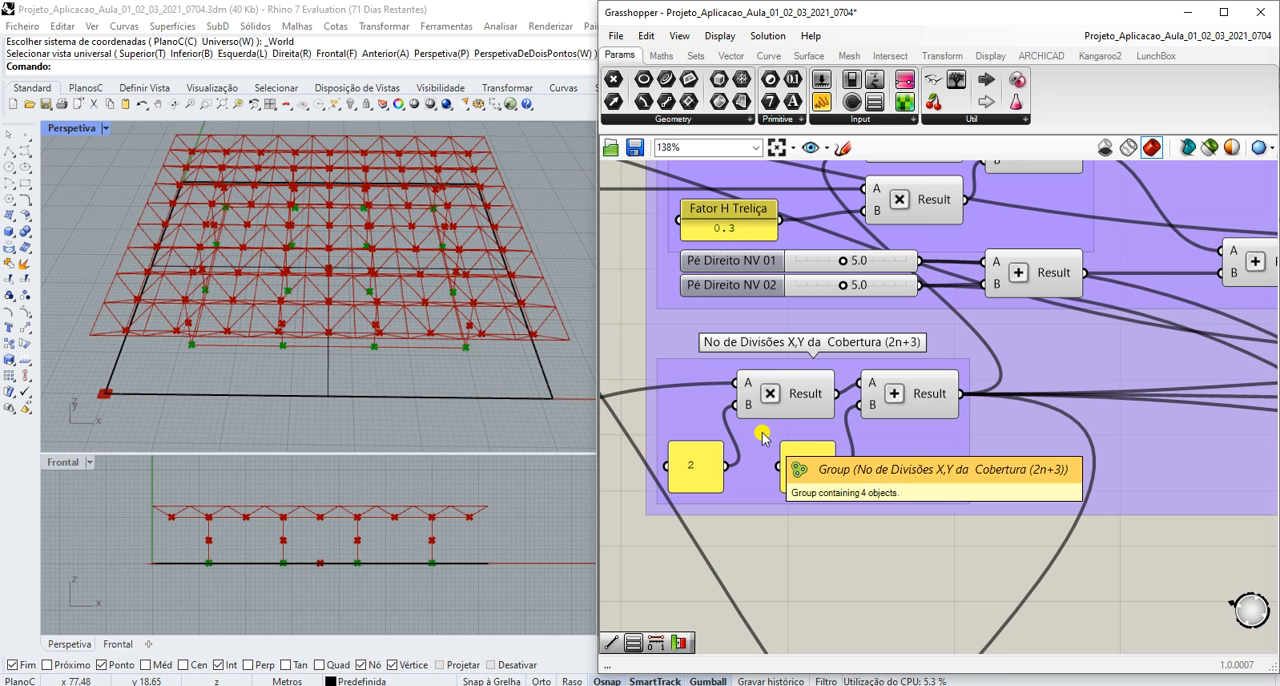
- Examine how the base surface, its polygon centre and the Fator Escala Sup. slider connect in the BASE01 group
{"action": "scroll", "coordinate": [763, 437], "scroll_direction": "down", "scroll_amount": 2}
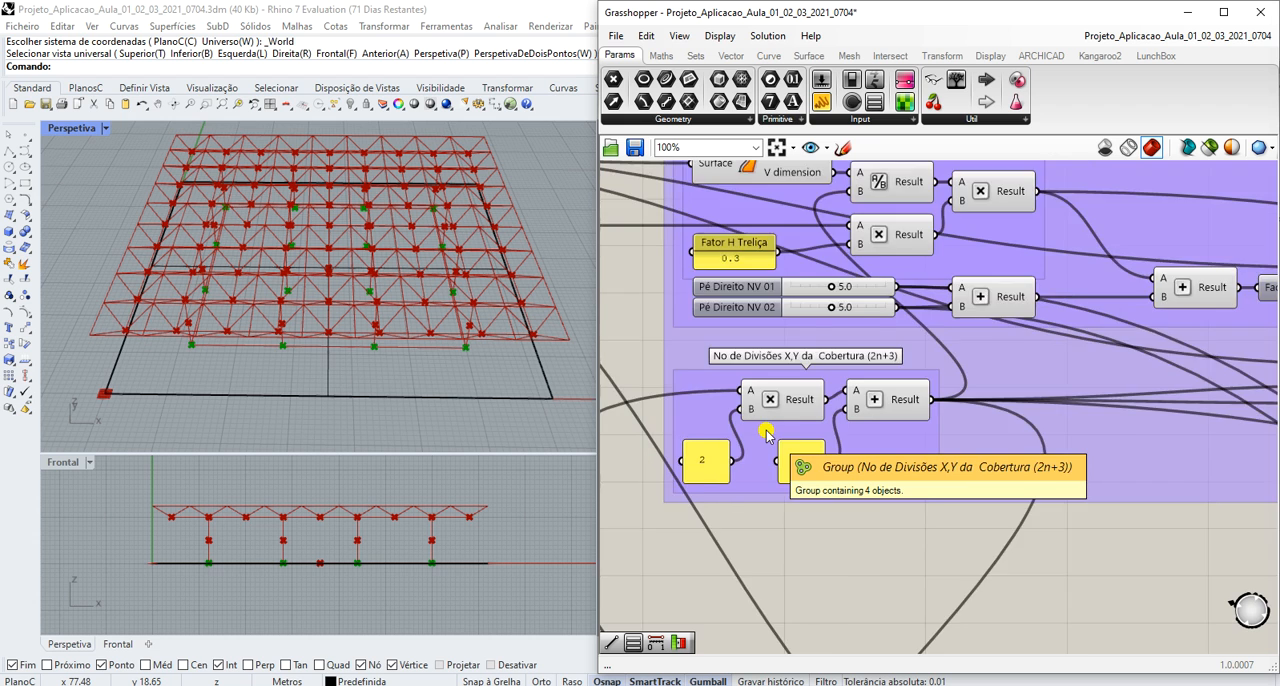
{"action": "scroll", "coordinate": [766, 437], "scroll_direction": "down", "scroll_amount": 5}
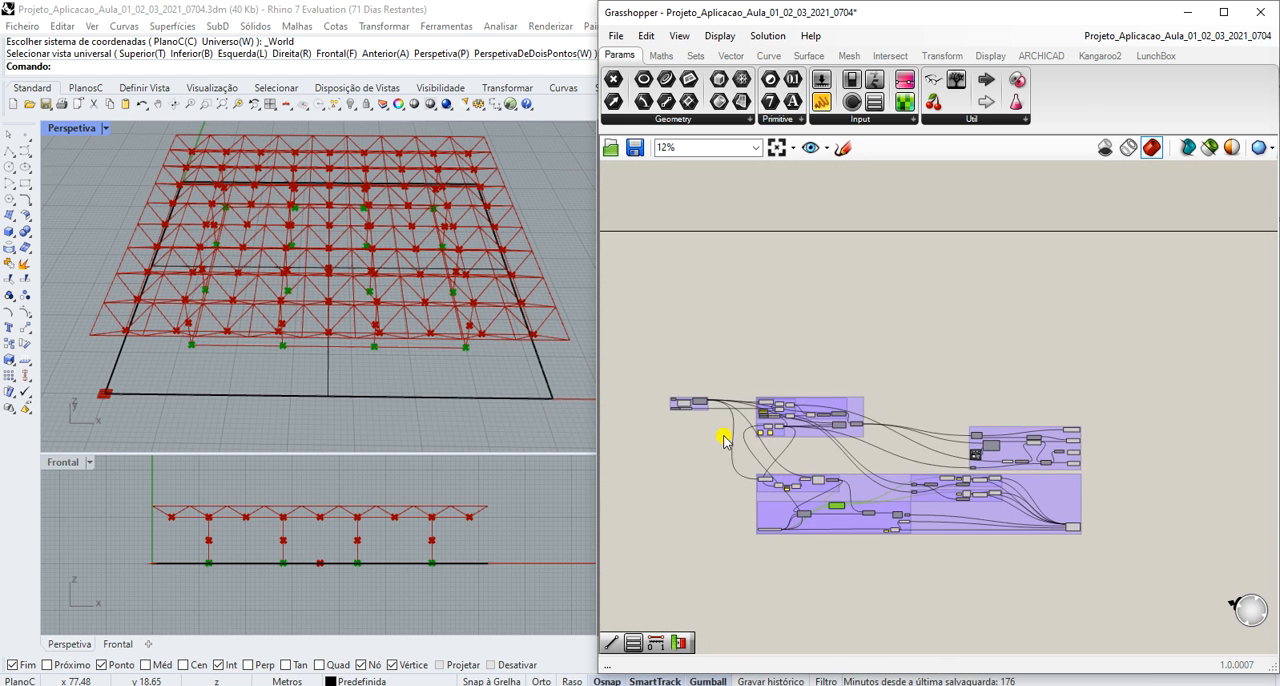
{"action": "scroll", "coordinate": [664, 405], "scroll_direction": "up", "scroll_amount": 7}
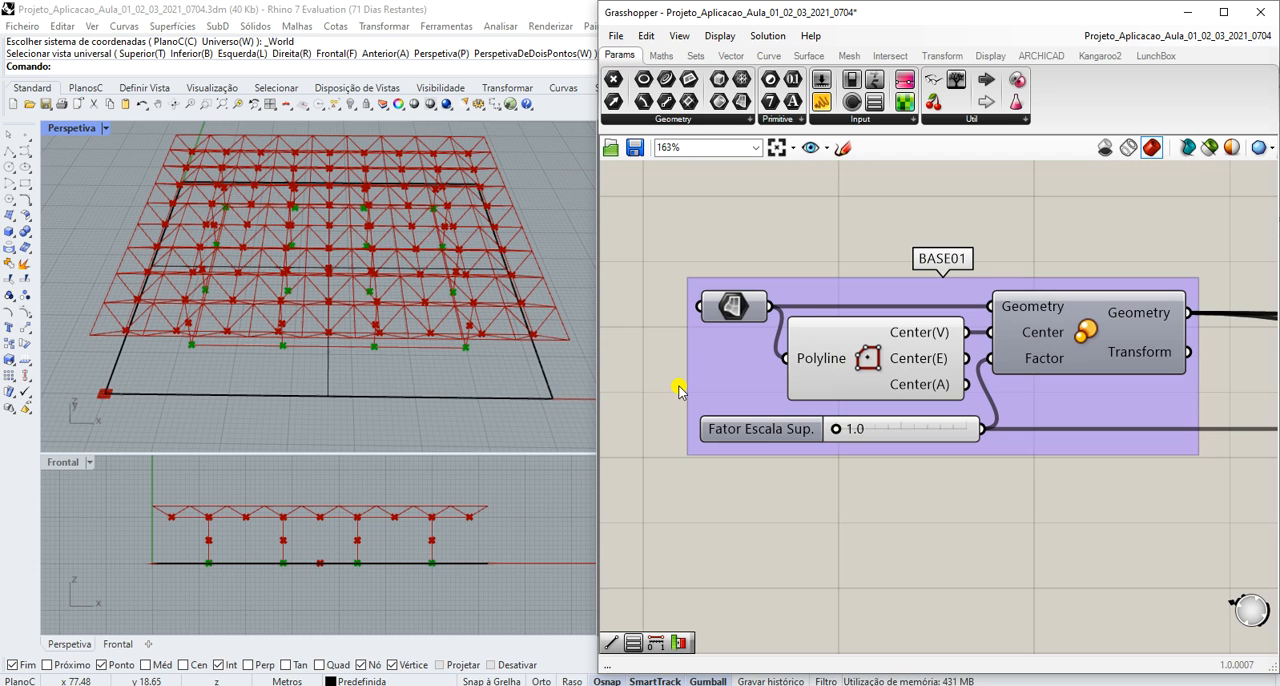
{"action": "scroll", "coordinate": [679, 390], "scroll_direction": "down", "scroll_amount": 1}
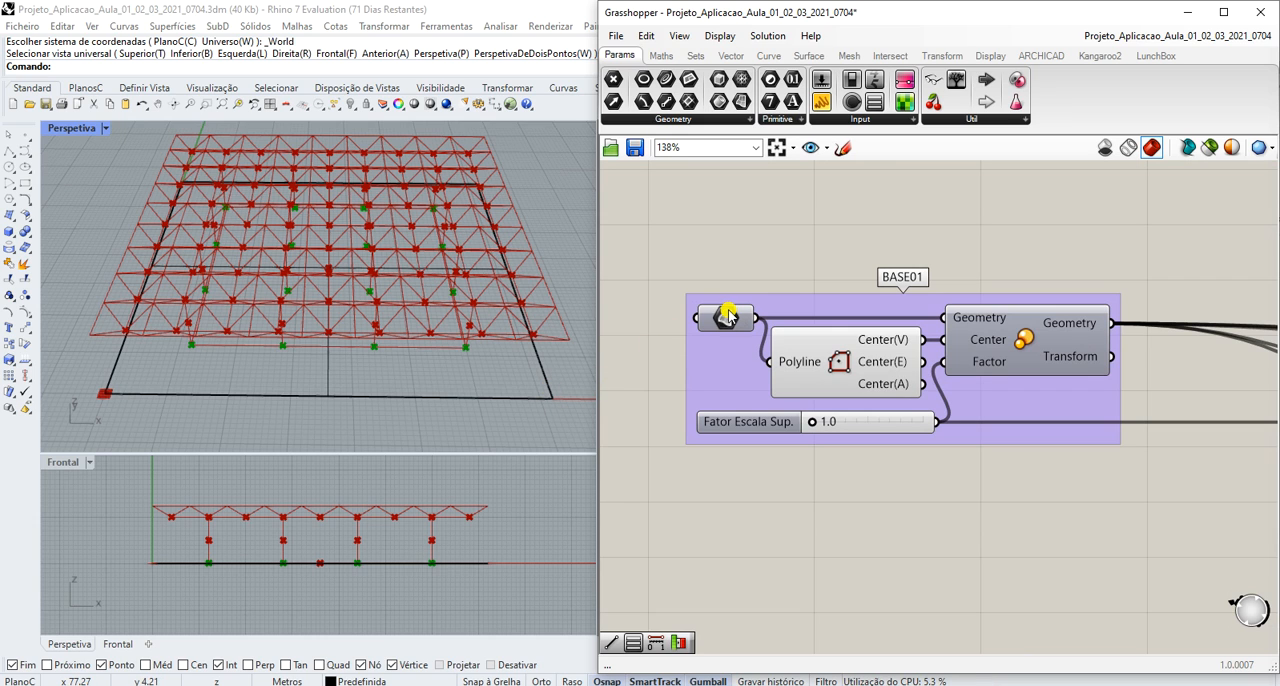
{"action": "mouse_move", "coordinate": [726, 318]}
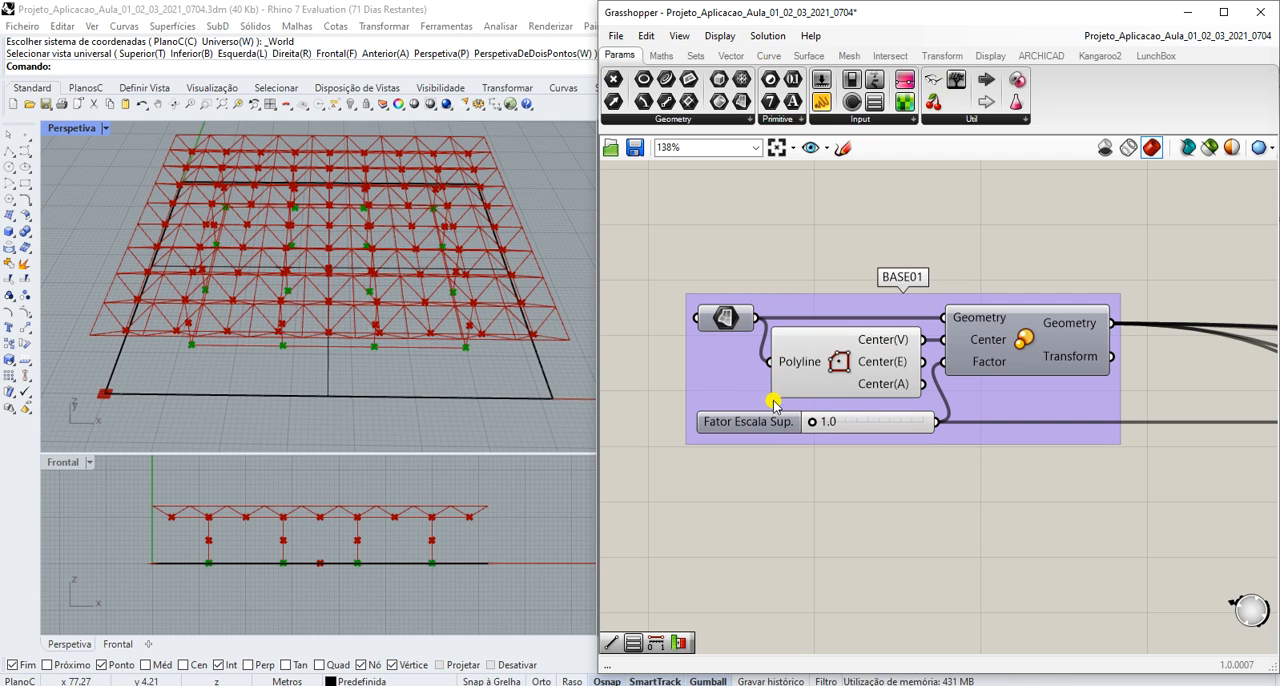
{"action": "scroll", "coordinate": [766, 412], "scroll_direction": "down", "scroll_amount": 3}
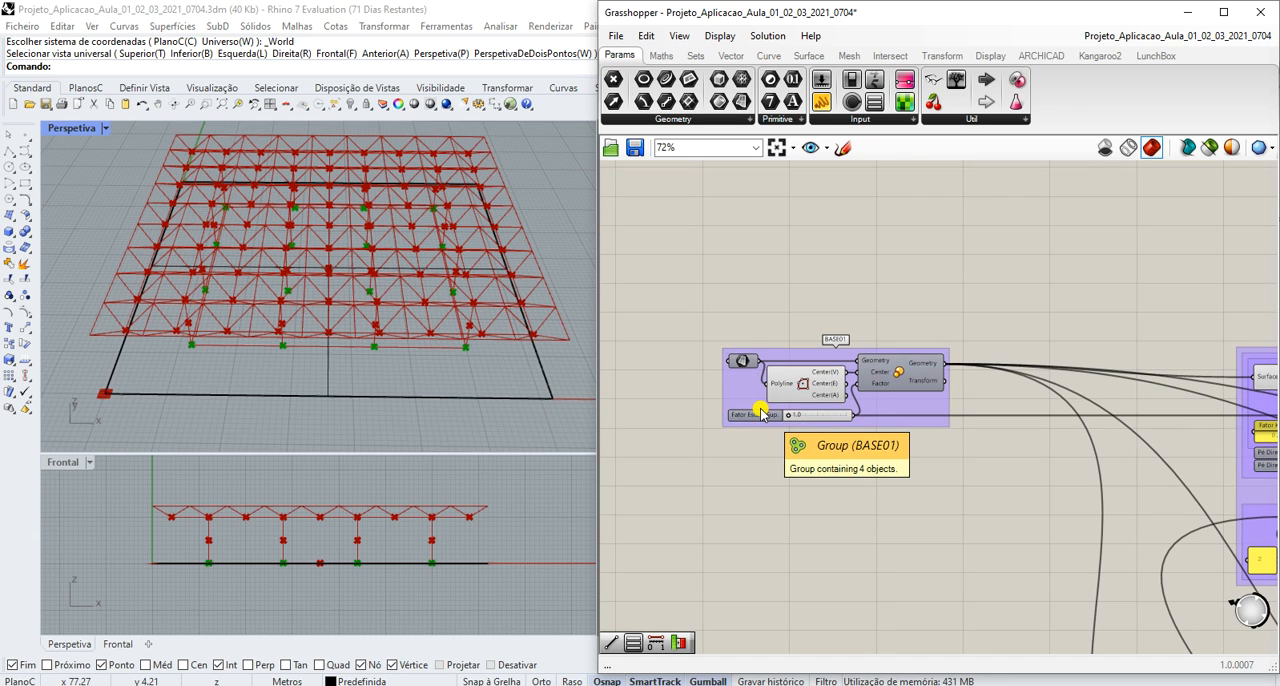
{"action": "scroll", "coordinate": [765, 410], "scroll_direction": "up", "scroll_amount": 3}
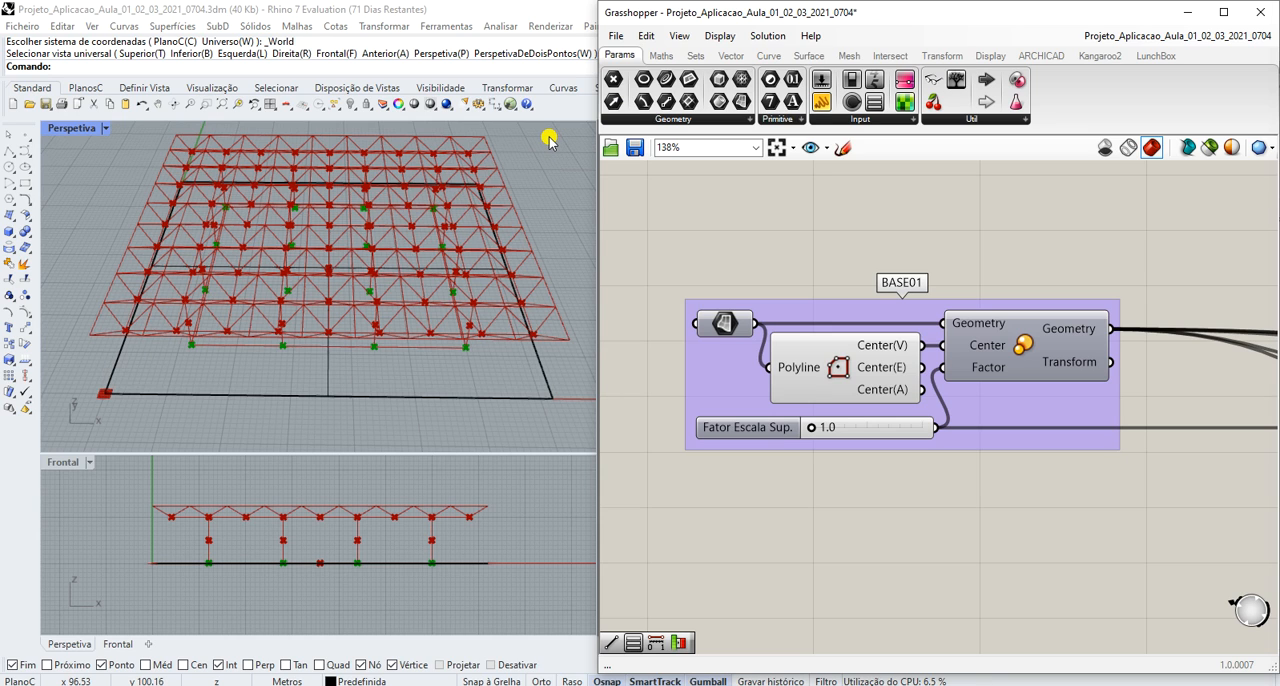
- Highlight the polygon centre point from BASE01 in the model and try the Fator Escala Sup. slider, ending at 1.0
{"action": "left_click", "coordinate": [838, 369]}
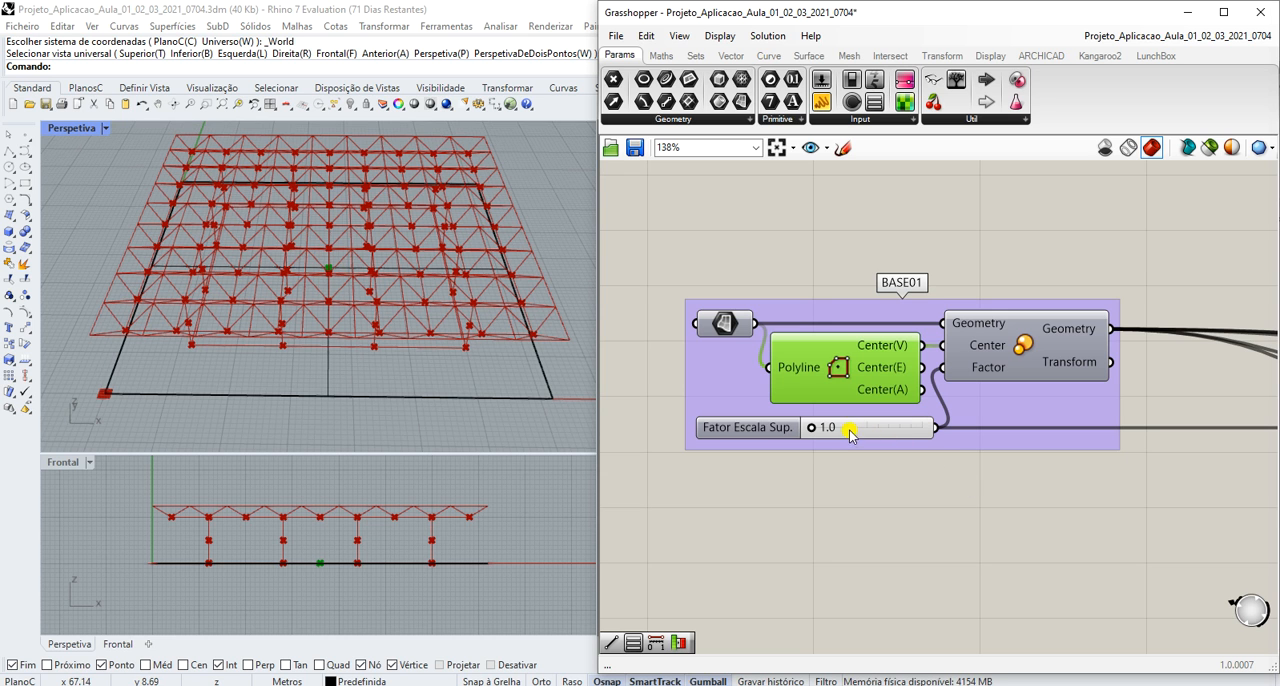
{"action": "mouse_move", "coordinate": [812, 428]}
{"action": "left_mouse_down"}
{"action": "mouse_move", "coordinate": [860, 427]}
{"action": "mouse_move", "coordinate": [820, 428]}
{"action": "mouse_move", "coordinate": [853, 434]}
{"action": "mouse_move", "coordinate": [818, 440]}
{"action": "mouse_move", "coordinate": [808, 430]}
{"action": "left_mouse_up"}
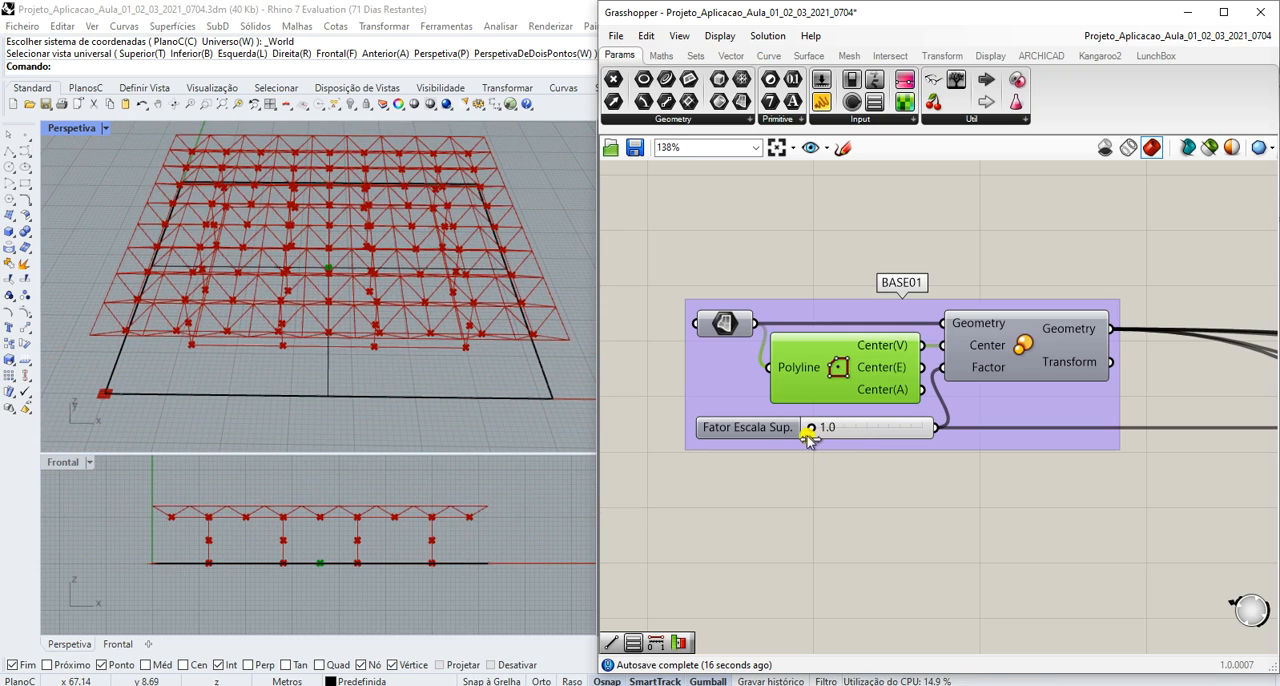
- Raise the No de Linhas de Pilares X, Y (n) value list through 5 to 6, and set it back to 4
{"action": "scroll", "coordinate": [792, 470], "scroll_direction": "down", "scroll_amount": 5}
{"action": "scroll", "coordinate": [810, 470], "scroll_direction": "down", "scroll_amount": 2}
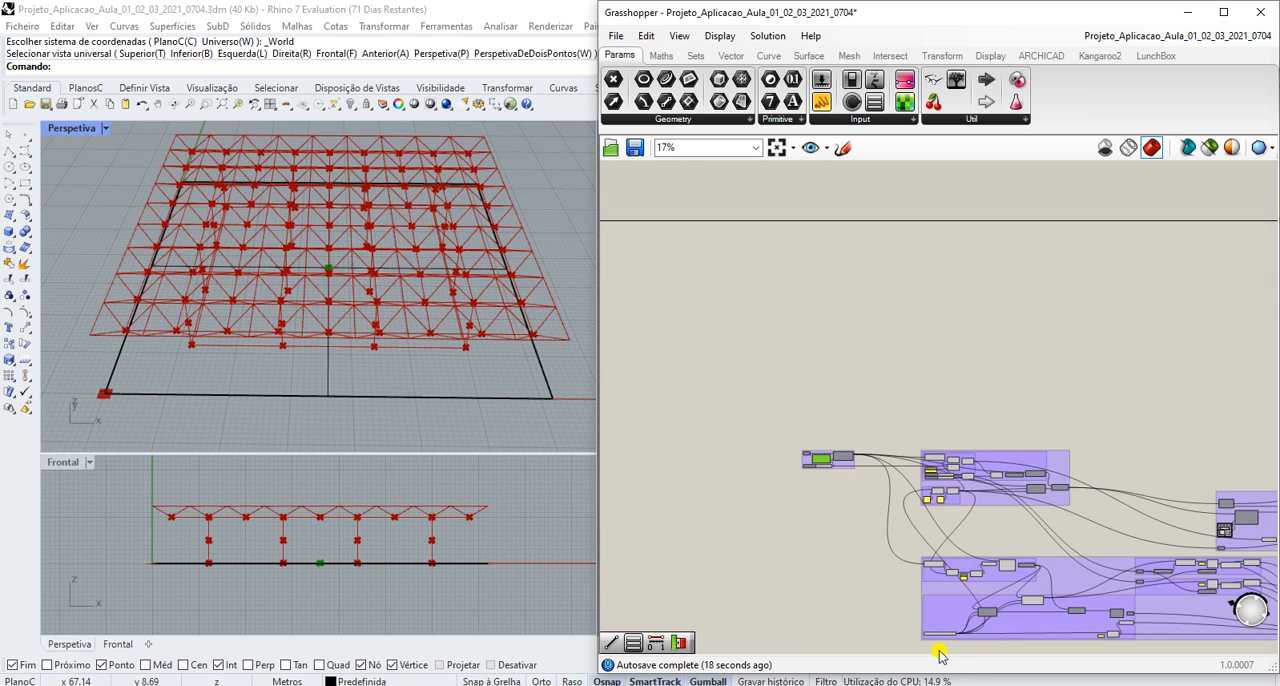
{"action": "scroll", "coordinate": [937, 650], "scroll_direction": "up", "scroll_amount": 5}
{"action": "scroll", "coordinate": [940, 625], "scroll_direction": "up", "scroll_amount": 3}
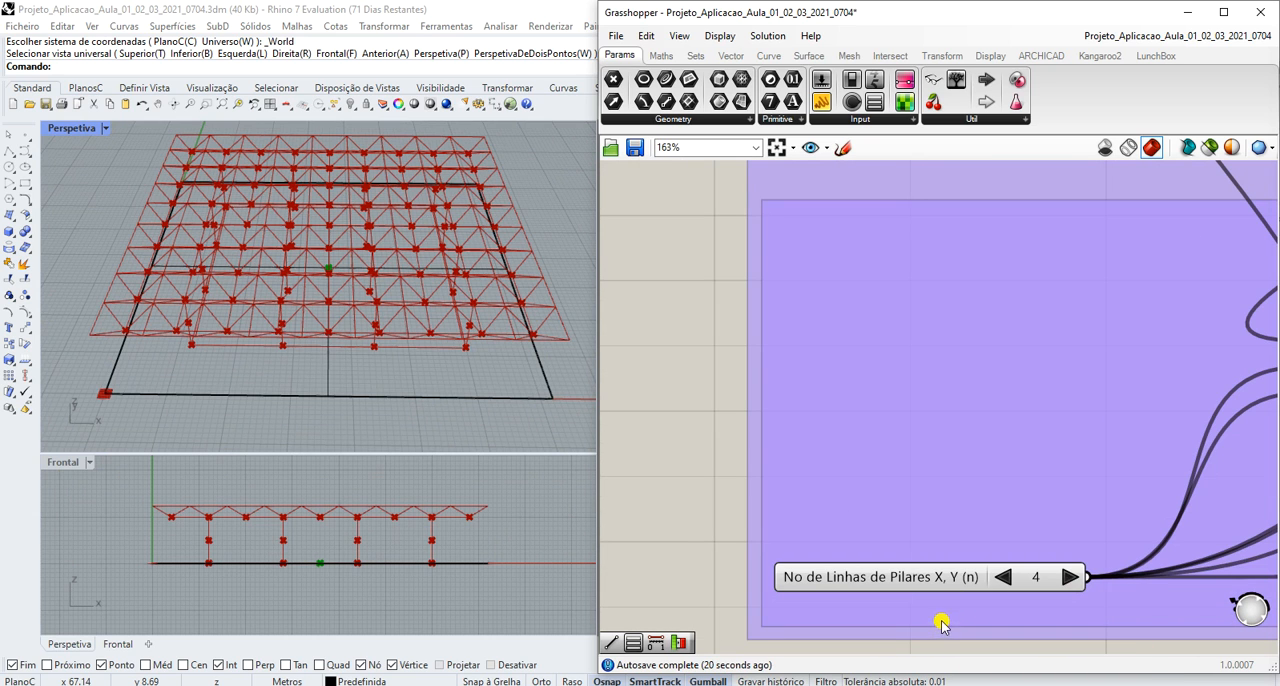
{"action": "left_click", "coordinate": [1068, 577]}
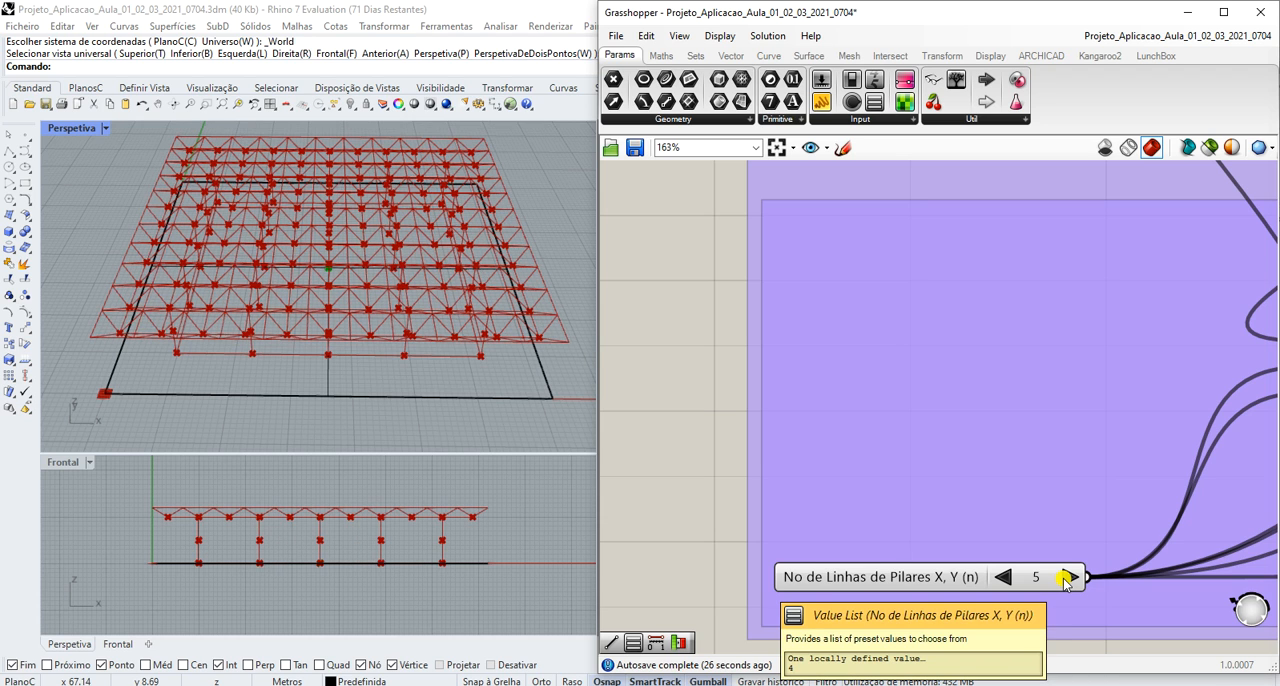
{"action": "left_click", "coordinate": [1068, 577]}
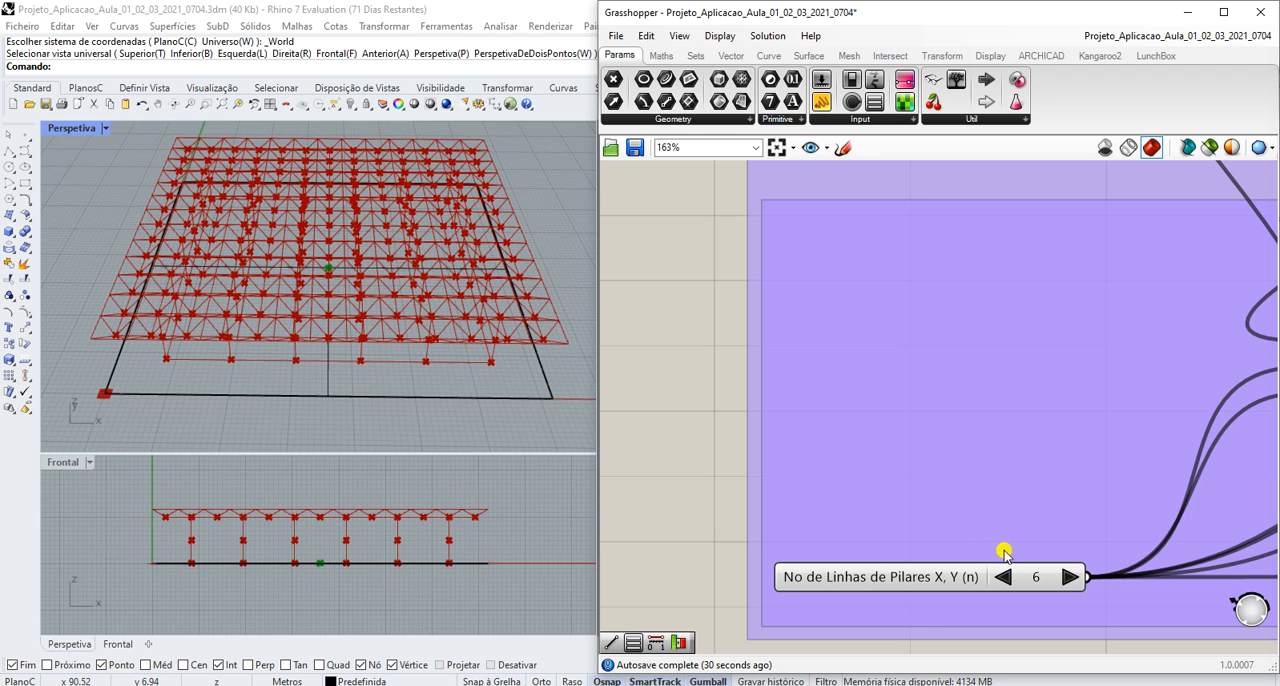
{"action": "double_click", "coordinate": [1003, 578]}
- Try the base surface's scale slider in BASE01 once more with 4 column lines, leaving the factor at 1.0
{"action": "scroll", "coordinate": [843, 349], "scroll_direction": "down", "scroll_amount": 5}
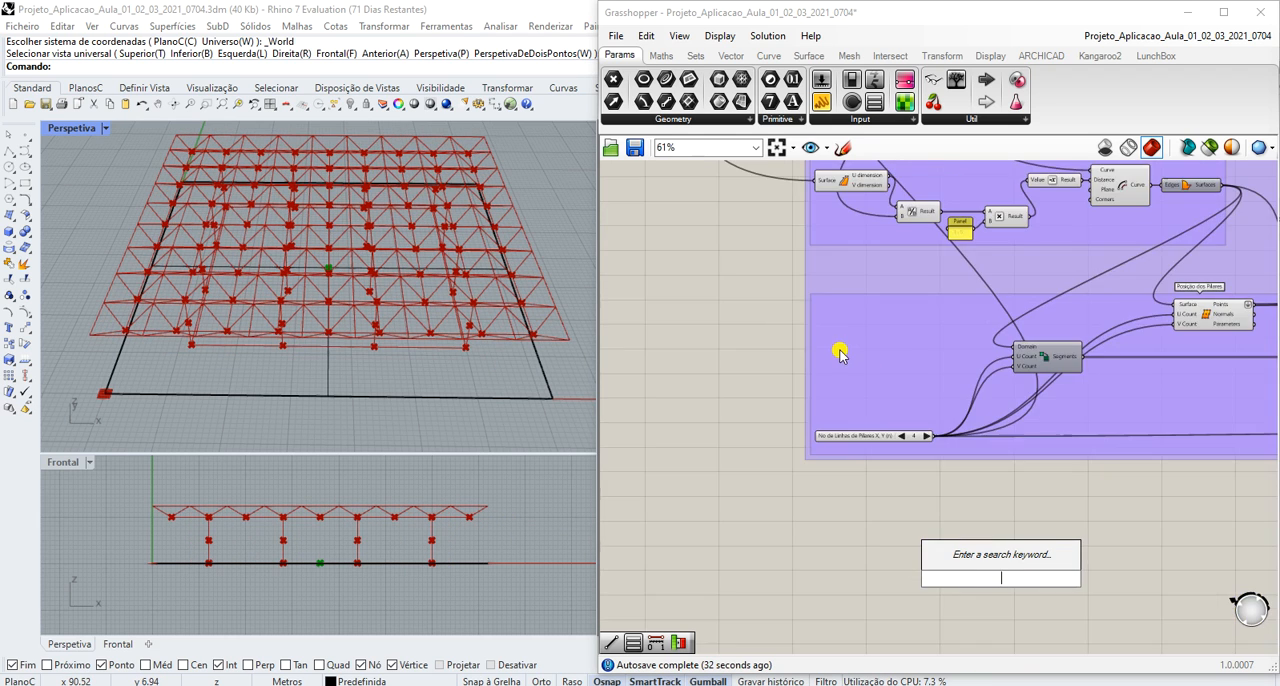
{"action": "scroll", "coordinate": [757, 197], "scroll_direction": "up", "scroll_amount": 4}
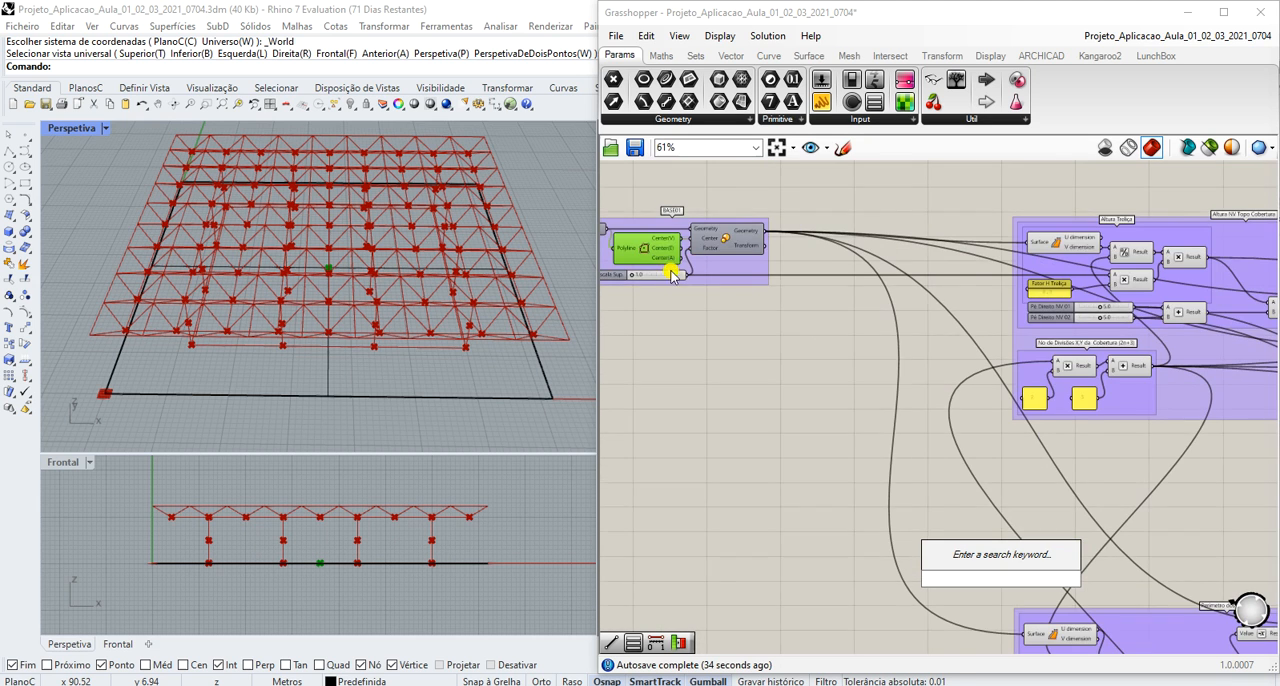
{"action": "scroll", "coordinate": [653, 279], "scroll_direction": "down", "scroll_amount": 5}
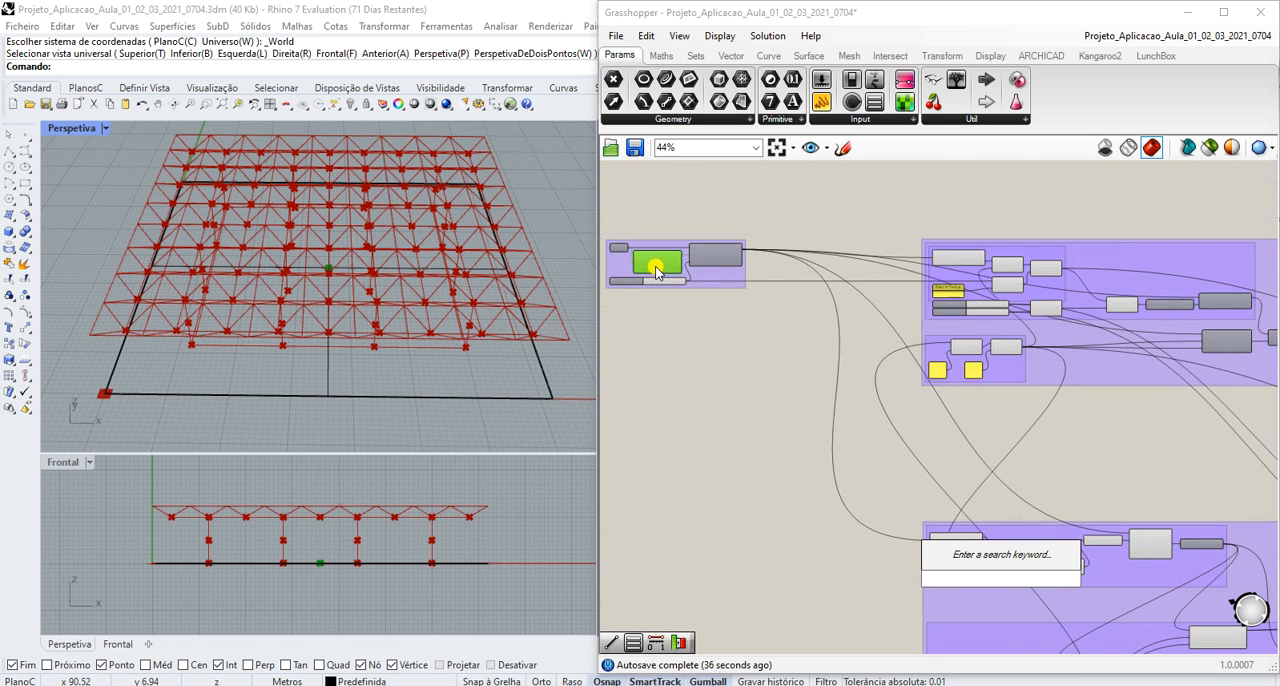
{"action": "scroll", "coordinate": [700, 300], "scroll_direction": "up", "scroll_amount": 4}
{"action": "scroll", "coordinate": [793, 352], "scroll_direction": "up", "scroll_amount": 2}
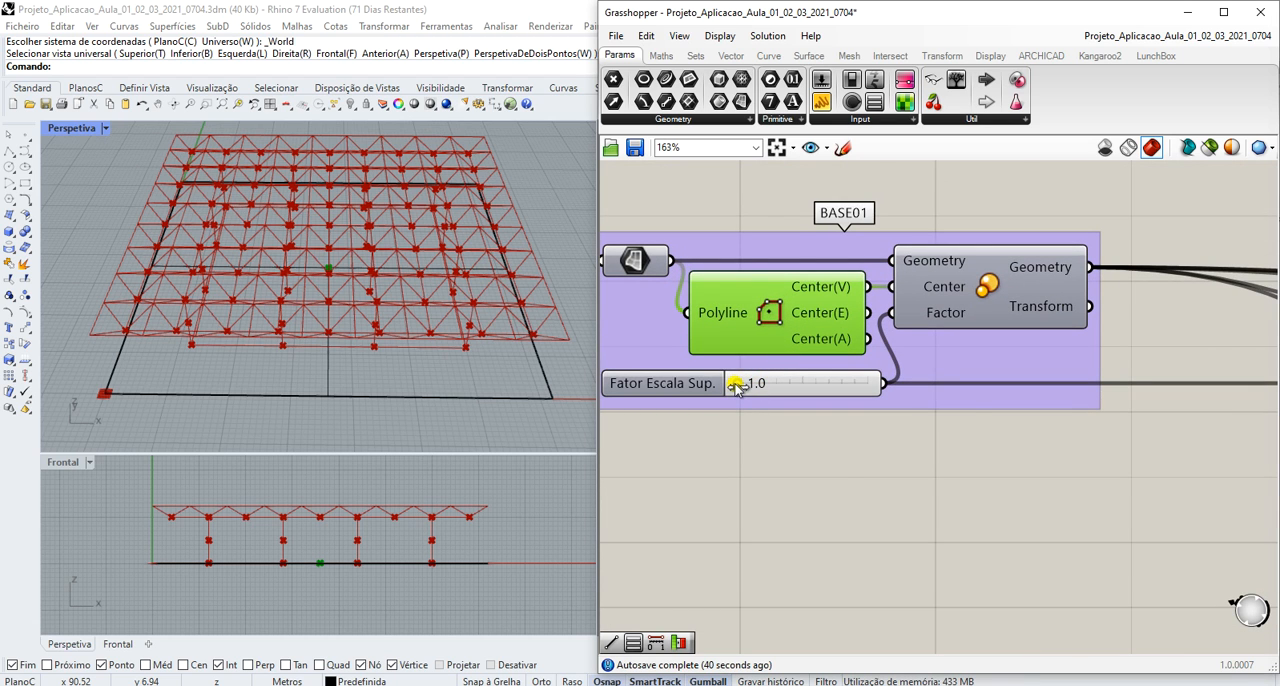
{"action": "mouse_move", "coordinate": [735, 390]}
{"action": "left_mouse_down"}
{"action": "mouse_move", "coordinate": [770, 384]}
{"action": "mouse_move", "coordinate": [733, 394]}
{"action": "left_mouse_up"}
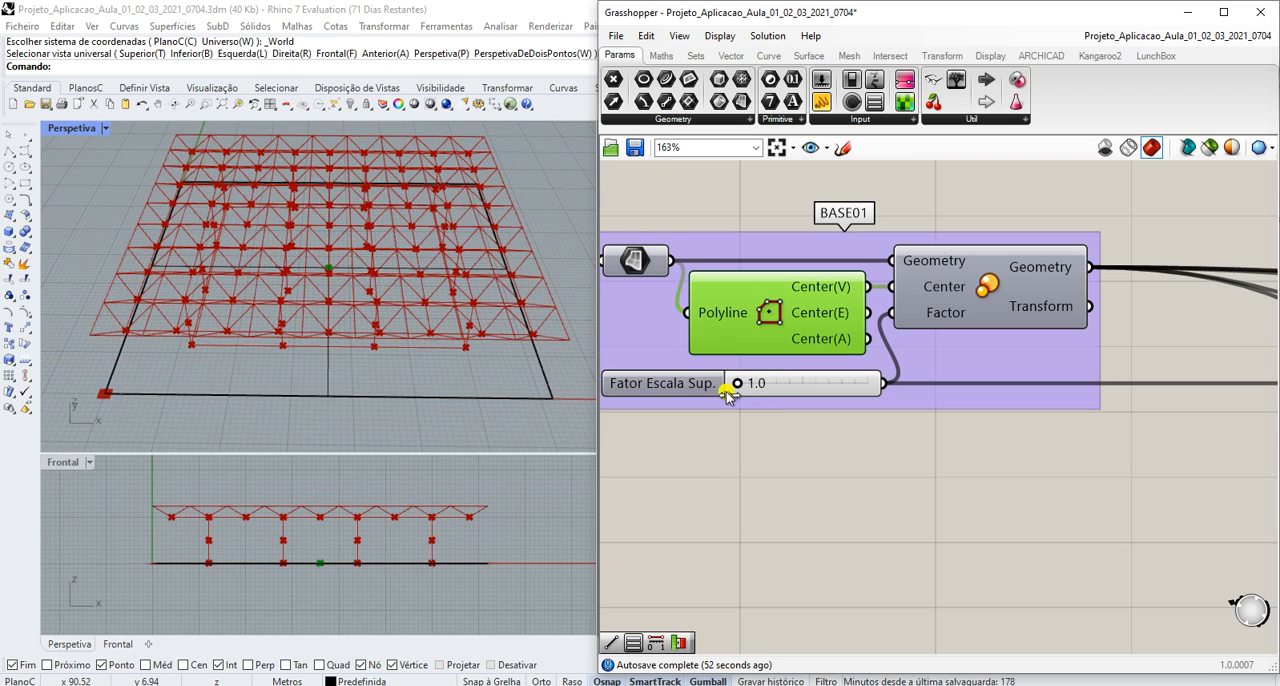
- Examine how the BASE01 outputs feed the Altura Treliça group, including the surface dimensions and Fator H Treliça
{"action": "scroll", "coordinate": [745, 395], "scroll_direction": "down", "scroll_amount": 4}
{"action": "scroll", "coordinate": [1203, 432], "scroll_direction": "up", "scroll_amount": 4}
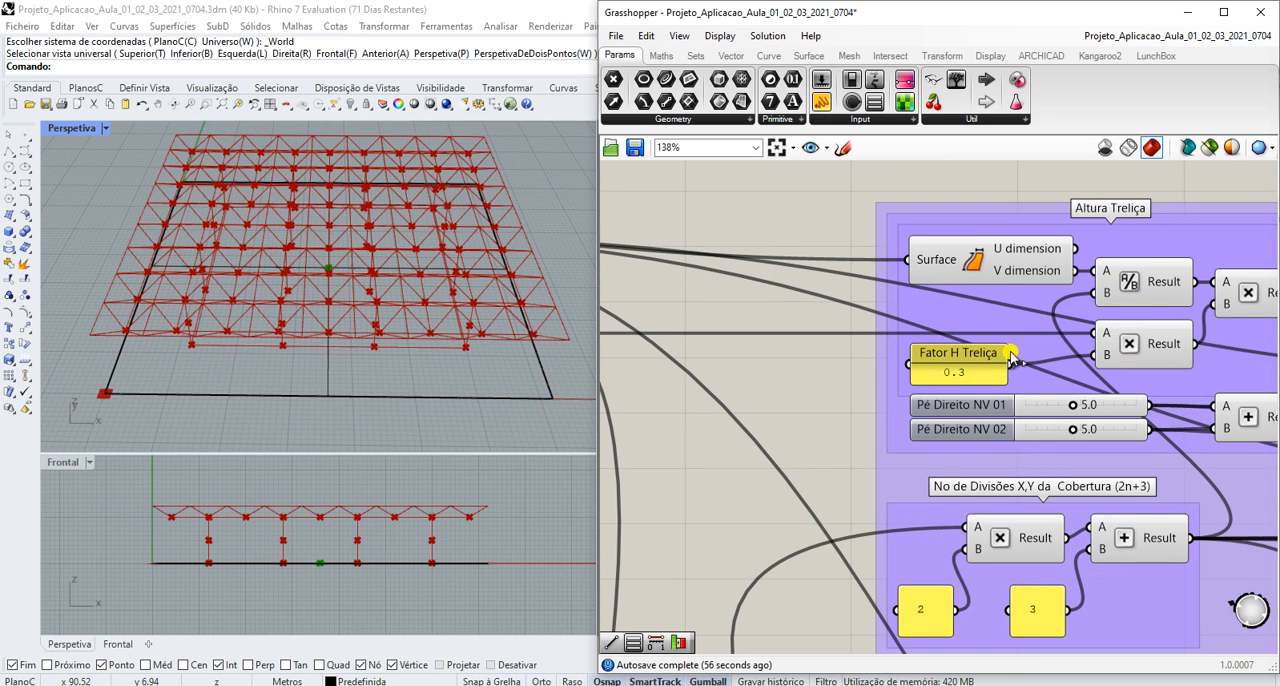
{"action": "scroll", "coordinate": [1140, 345], "scroll_direction": "down", "scroll_amount": 2}
{"action": "scroll", "coordinate": [1140, 345], "scroll_direction": "down", "scroll_amount": 3}
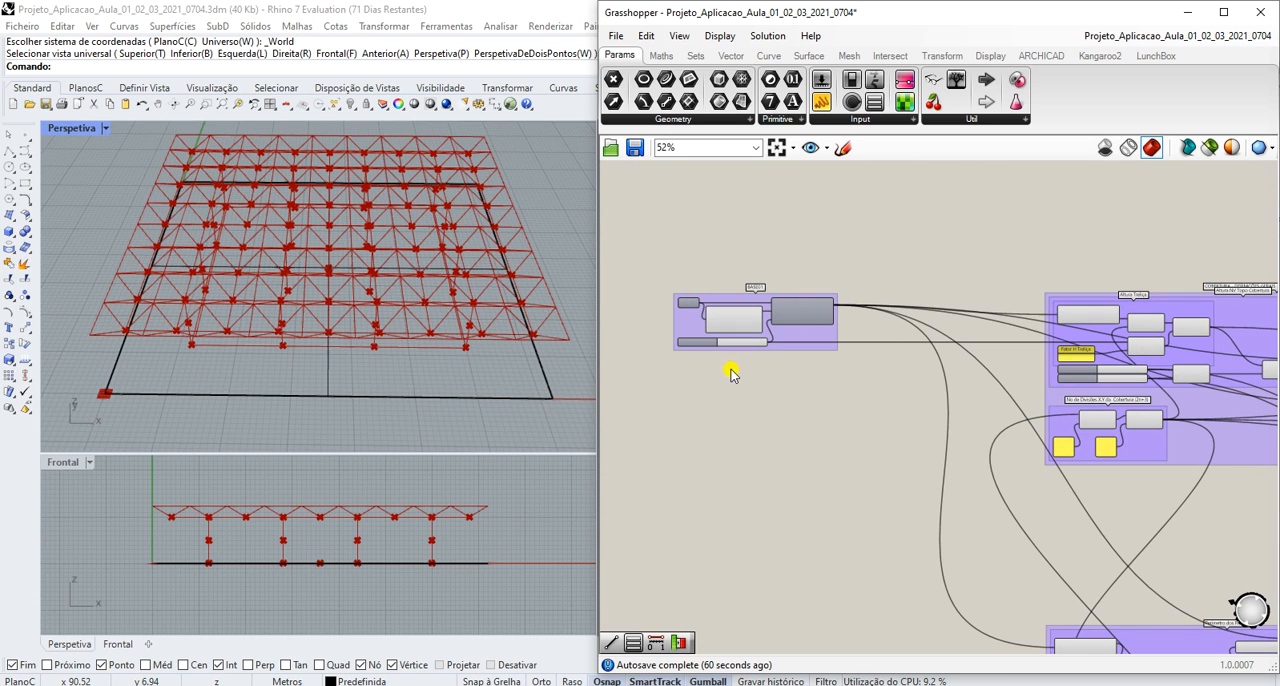
{"action": "scroll", "coordinate": [706, 370], "scroll_direction": "down", "scroll_amount": 3}
{"action": "scroll", "coordinate": [1040, 420], "scroll_direction": "up", "scroll_amount": 2}
{"action": "scroll", "coordinate": [721, 319], "scroll_direction": "down", "scroll_amount": 4}
{"action": "scroll", "coordinate": [643, 287], "scroll_direction": "up", "scroll_amount": 4}
{"action": "scroll", "coordinate": [826, 365], "scroll_direction": "up", "scroll_amount": 2}
{"action": "scroll", "coordinate": [640, 294], "scroll_direction": "up", "scroll_amount": 2}
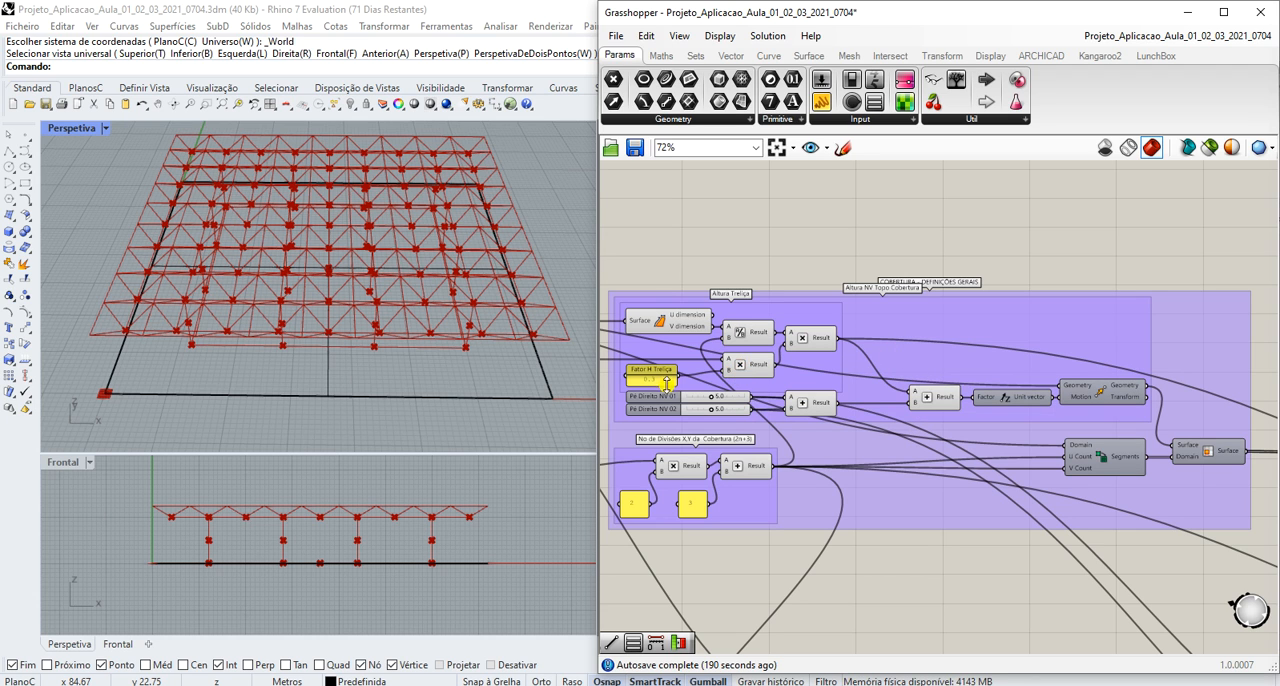
- Trace the scale factor from BASE01 through the Altura Treliça formula and inspect the resulting truss height
{"action": "scroll", "coordinate": [675, 380], "scroll_direction": "down", "scroll_amount": 10}
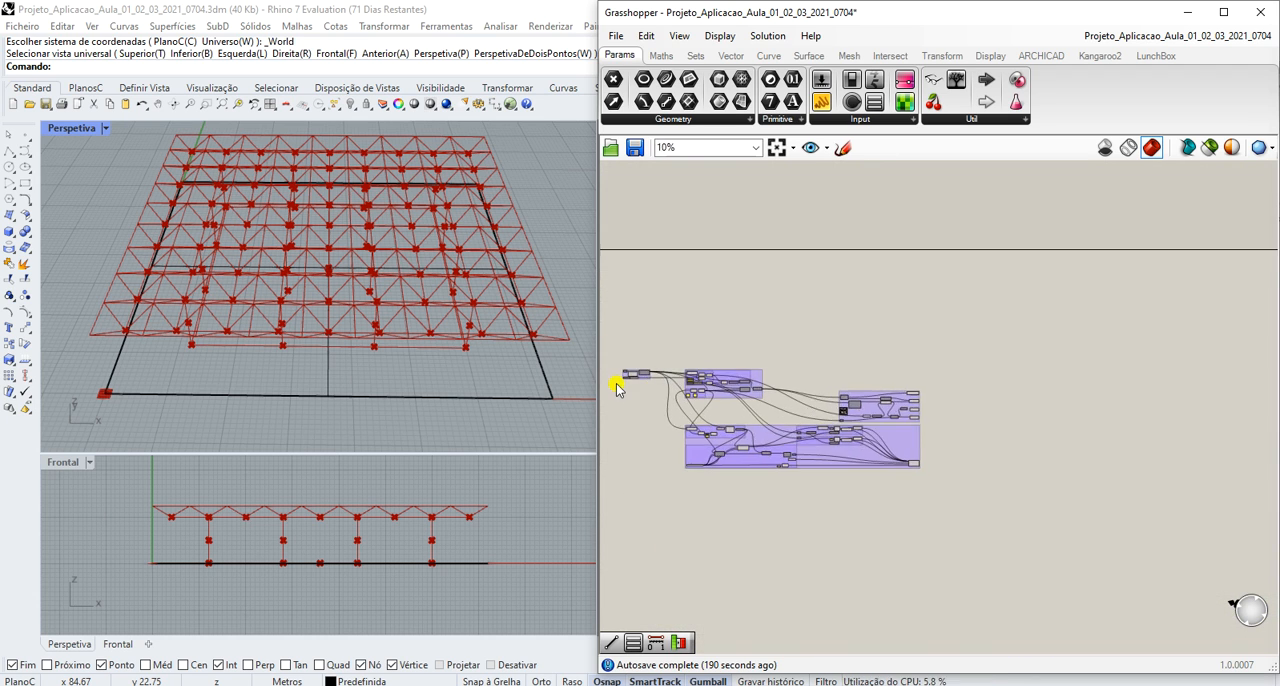
{"action": "scroll", "coordinate": [617, 388], "scroll_direction": "up", "scroll_amount": 10}
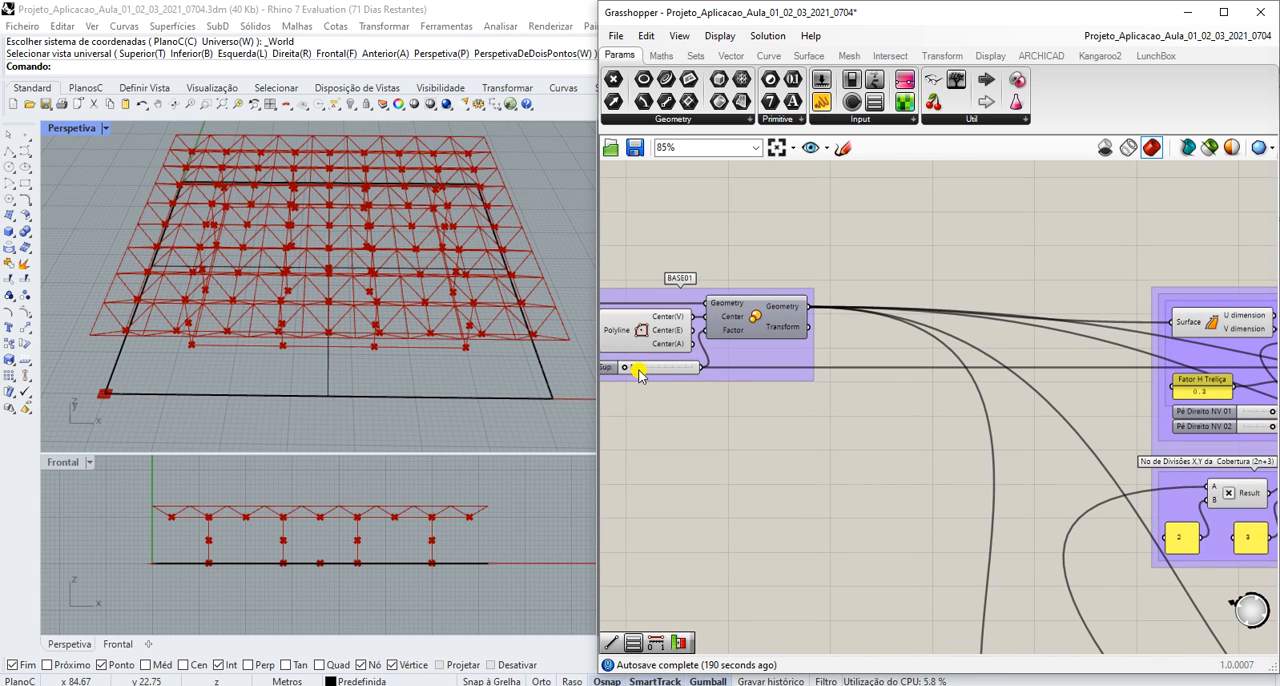
{"action": "scroll", "coordinate": [640, 372], "scroll_direction": "down", "scroll_amount": 3}
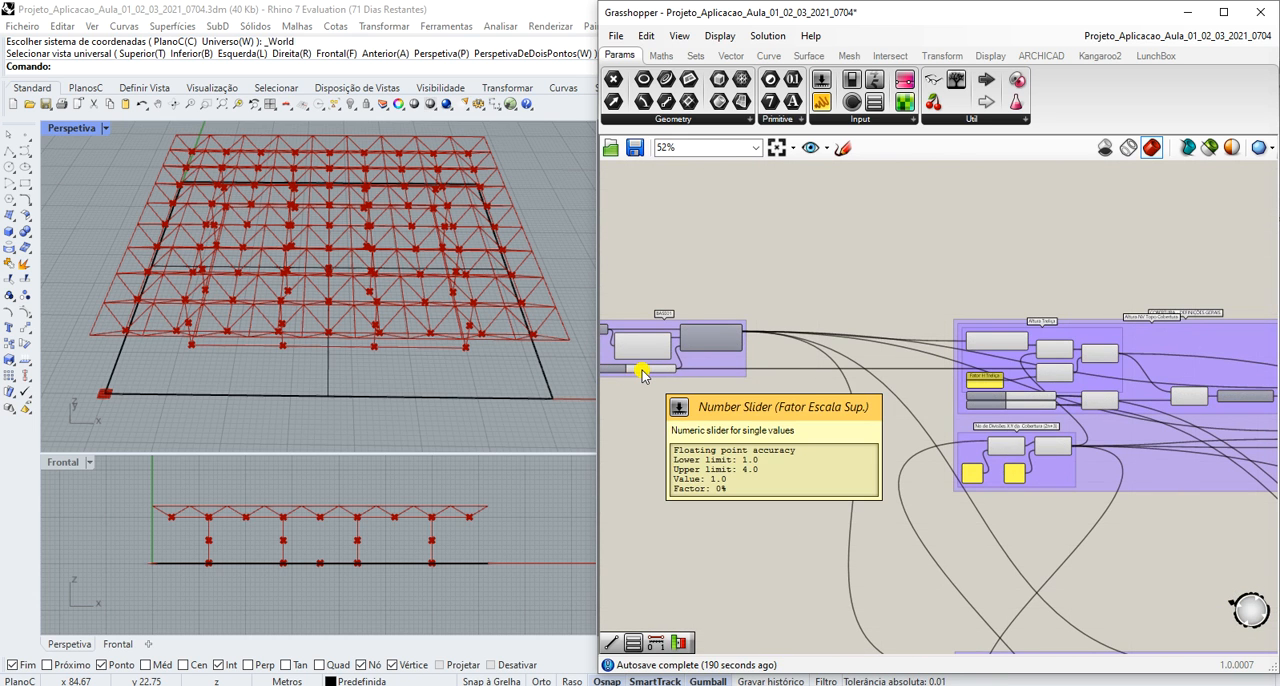
{"action": "scroll", "coordinate": [642, 371], "scroll_direction": "down", "scroll_amount": 3}
{"action": "scroll", "coordinate": [922, 374], "scroll_direction": "up", "scroll_amount": 7}
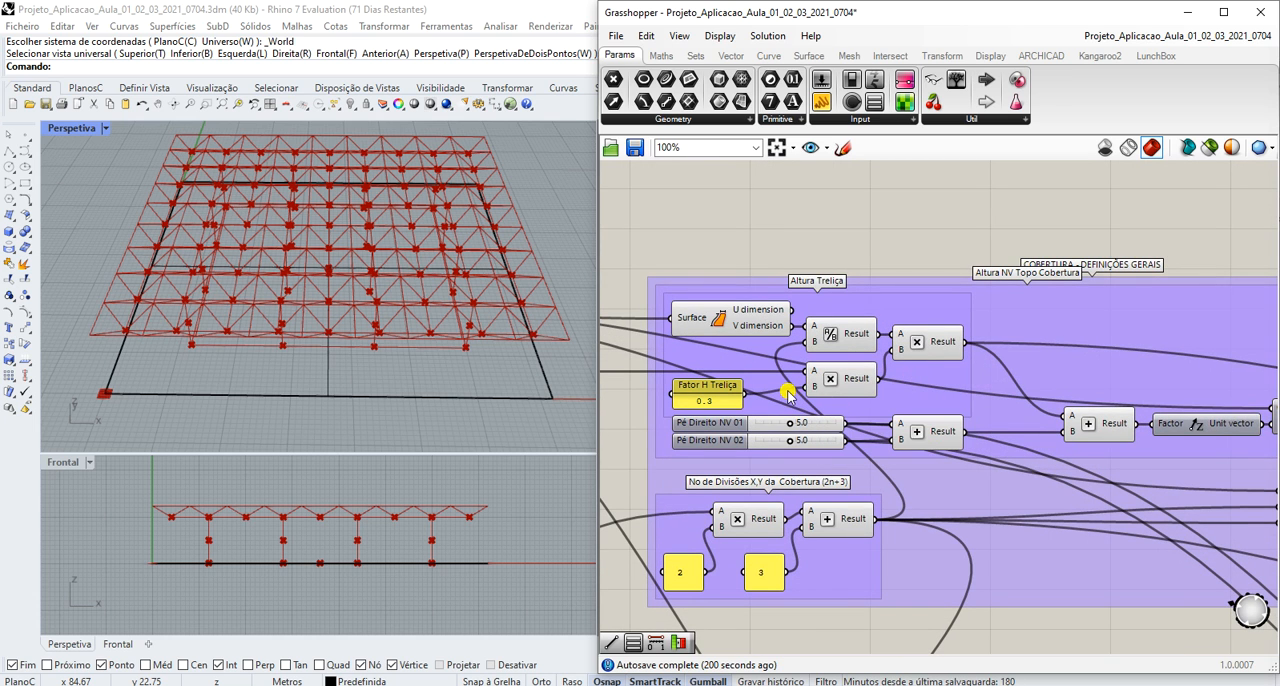
{"action": "scroll", "coordinate": [800, 396], "scroll_direction": "down", "scroll_amount": 2}
{"action": "scroll", "coordinate": [1003, 450], "scroll_direction": "up", "scroll_amount": 2}
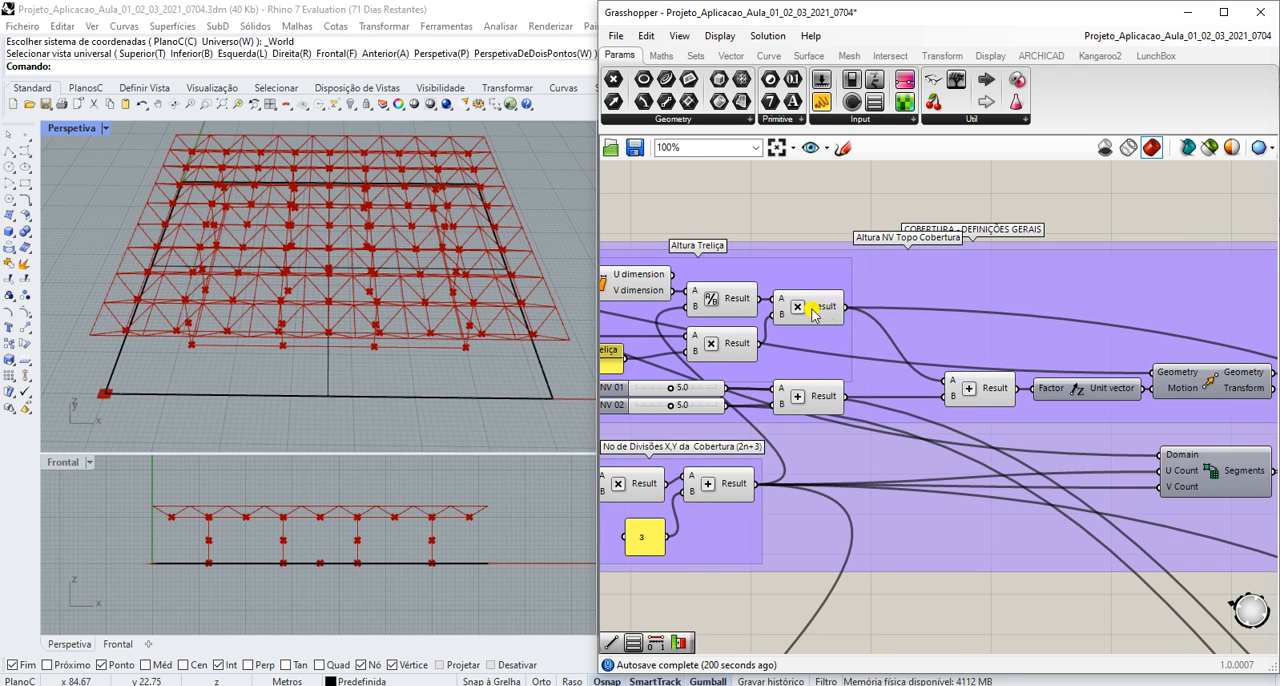
{"action": "scroll", "coordinate": [836, 318], "scroll_direction": "down", "scroll_amount": 2}
{"action": "scroll", "coordinate": [832, 330], "scroll_direction": "up", "scroll_amount": 1}
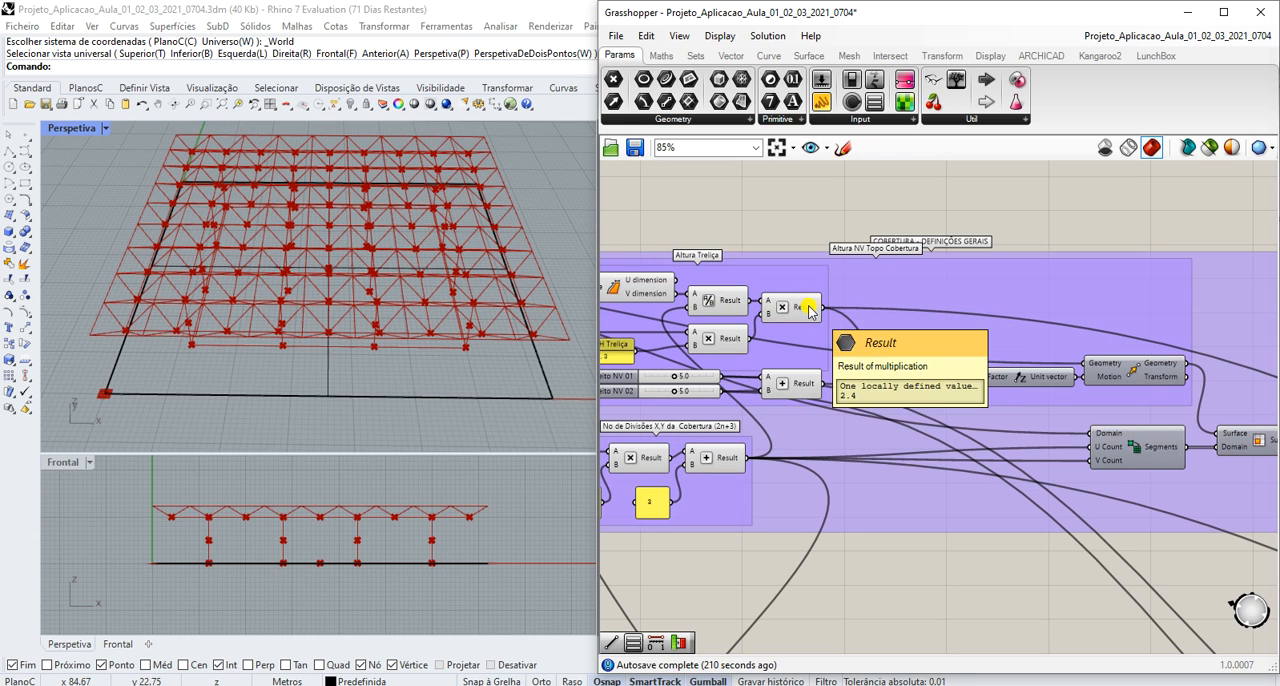
{"action": "scroll", "coordinate": [813, 315], "scroll_direction": "down", "scroll_amount": 1}
{"action": "scroll", "coordinate": [705, 378], "scroll_direction": "up", "scroll_amount": 2}
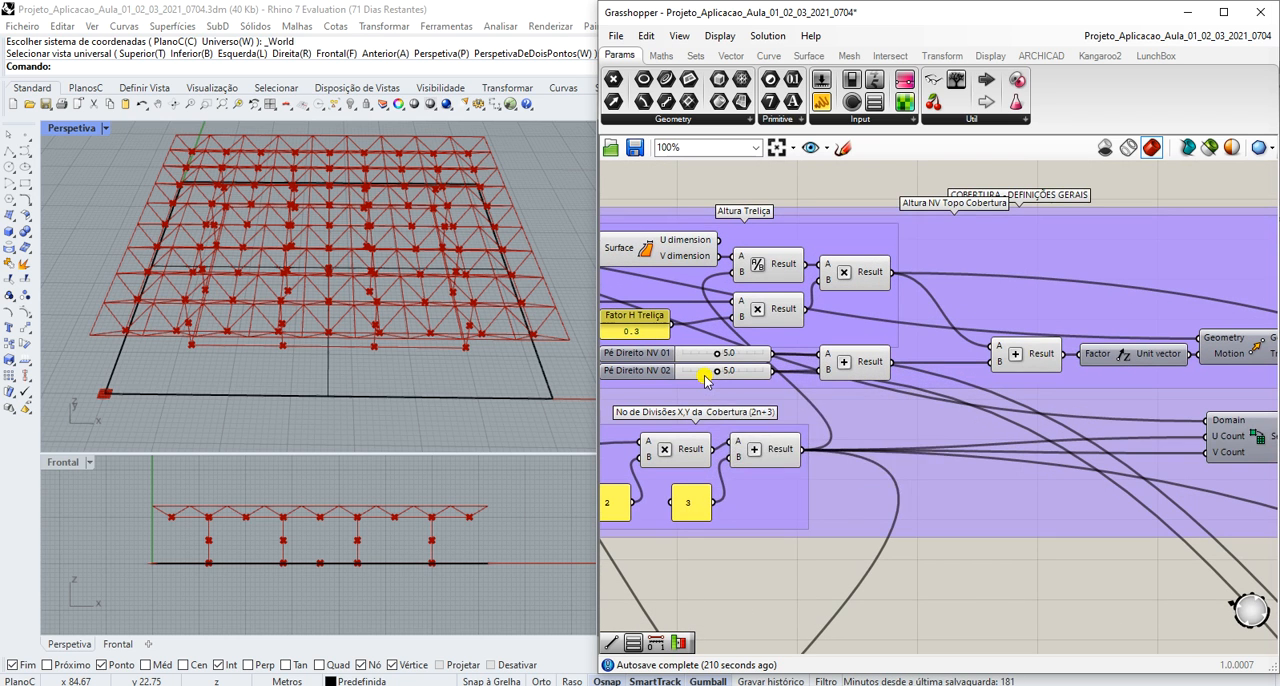
- Try the Pé Direito NV 01 and NV 02 height sliders in the Altura NV Topo Cobertura group, ending at 5.0
{"action": "scroll", "coordinate": [943, 255], "scroll_direction": "down", "scroll_amount": 2}
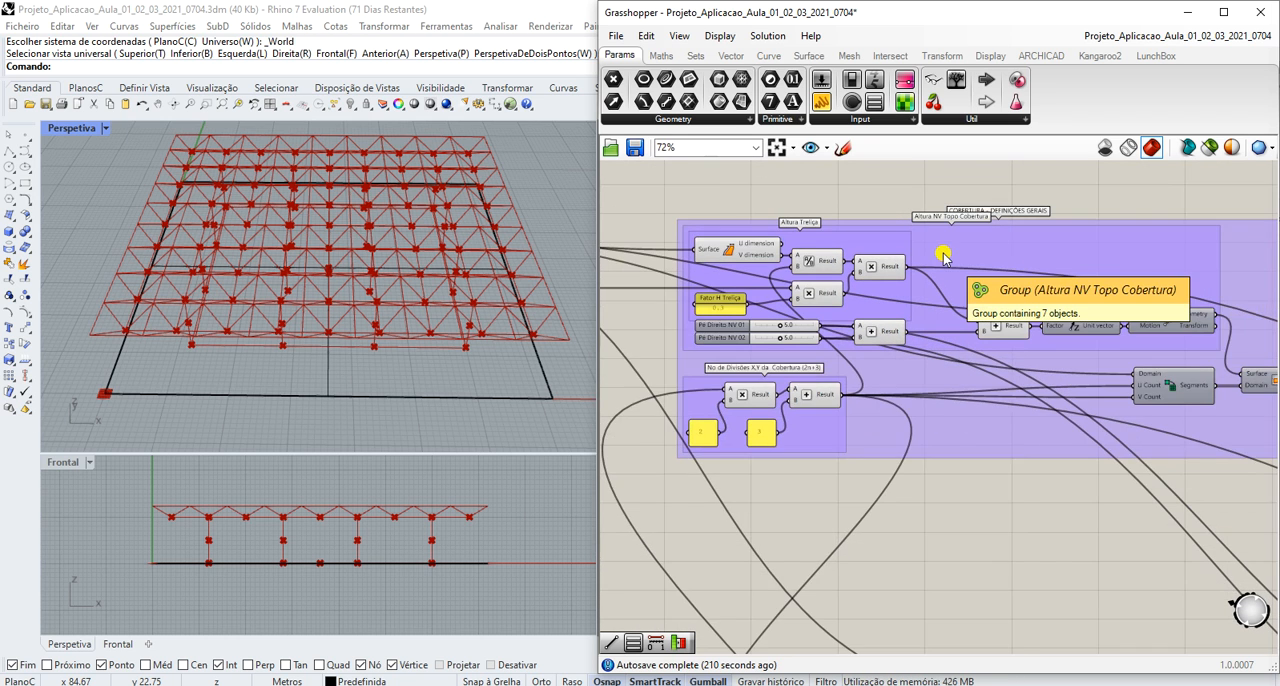
{"action": "scroll", "coordinate": [943, 257], "scroll_direction": "up", "scroll_amount": 1}
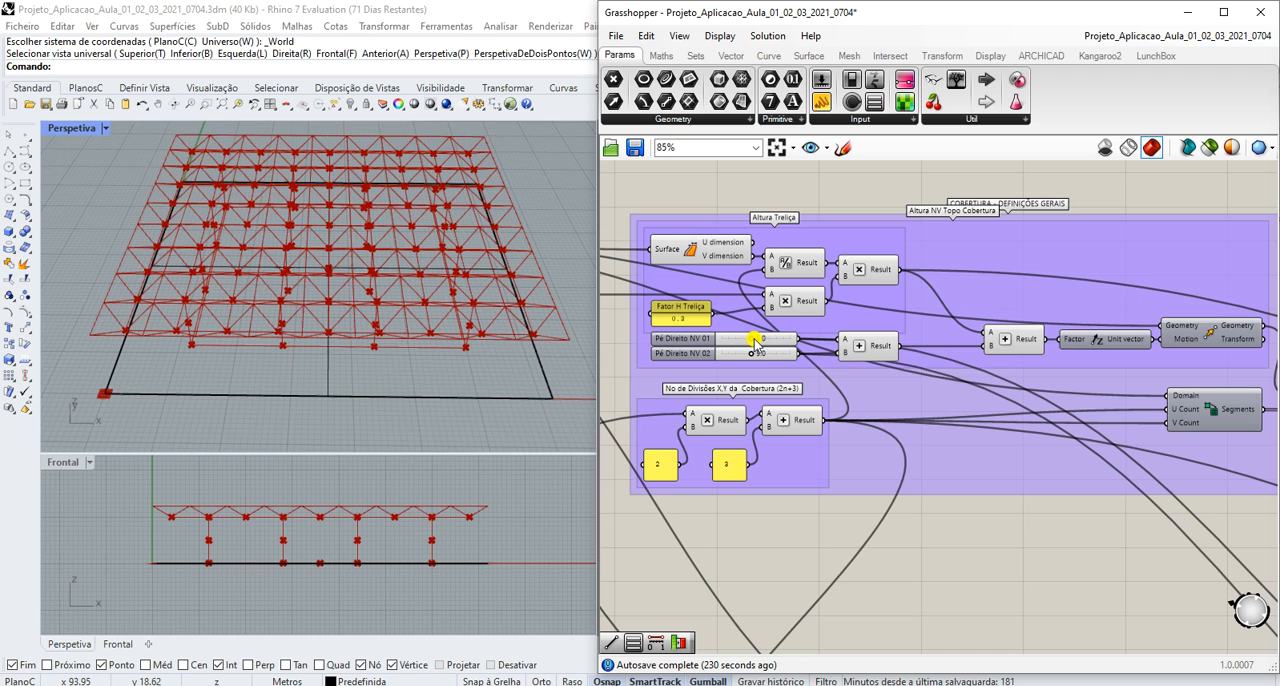
{"action": "left_click_drag", "start_coordinate": [754, 339], "coordinate": [750, 366]}
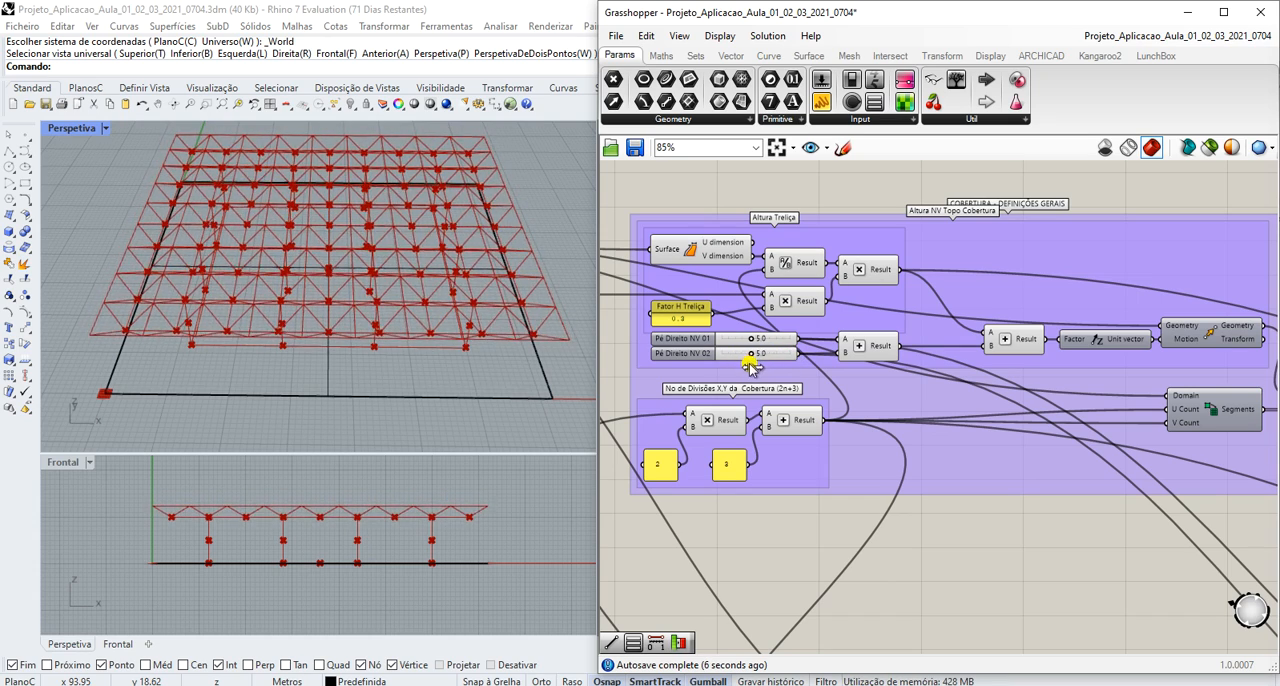
- Examine how the raised roof surface is split by Isotrim in COBERTURA - DEFINIÇÕES GERAIS and connects onward in the definition
{"action": "scroll", "coordinate": [750, 362], "scroll_direction": "down", "scroll_amount": 3}
{"action": "scroll", "coordinate": [1090, 355], "scroll_direction": "up", "scroll_amount": 4}
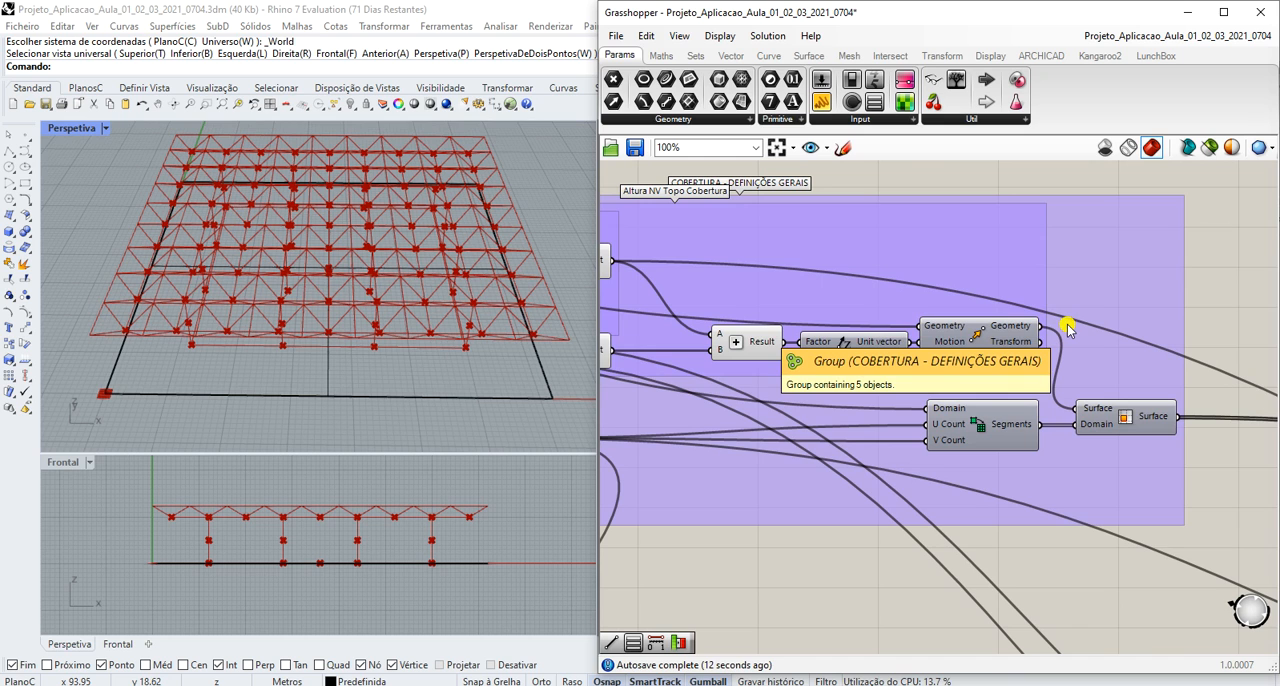
{"action": "scroll", "coordinate": [935, 355], "scroll_direction": "down", "scroll_amount": 3}
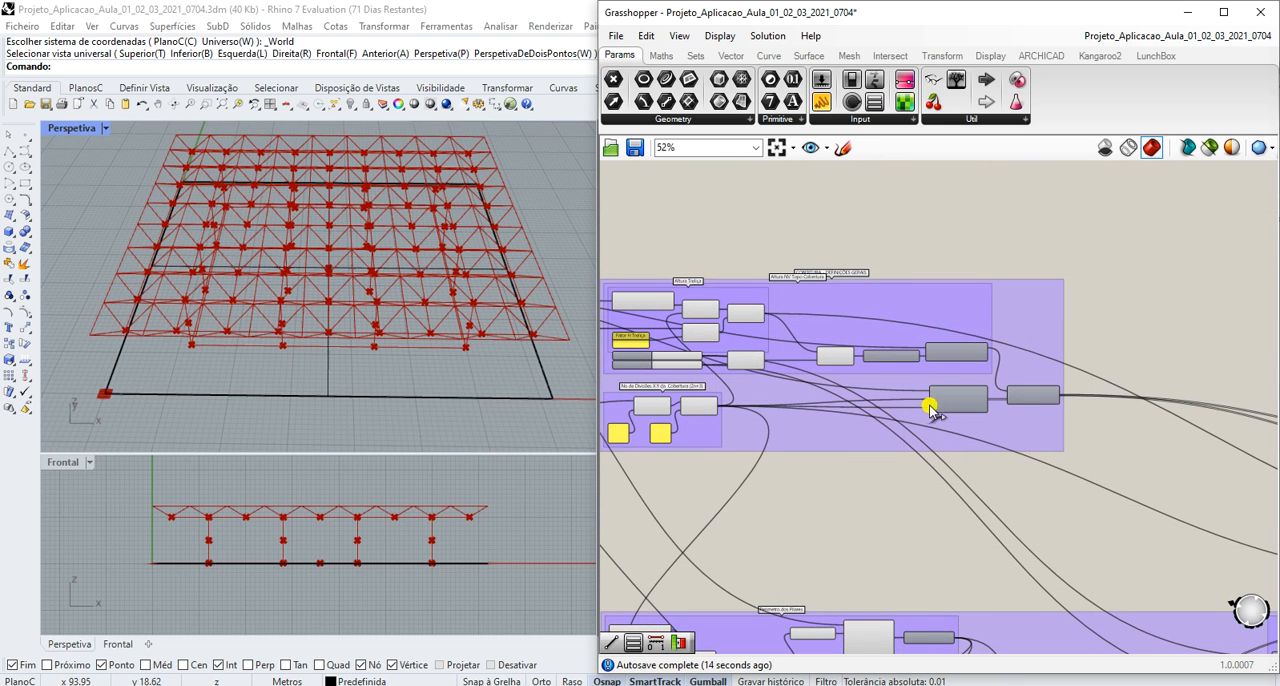
{"action": "scroll", "coordinate": [1068, 388], "scroll_direction": "up", "scroll_amount": 3}
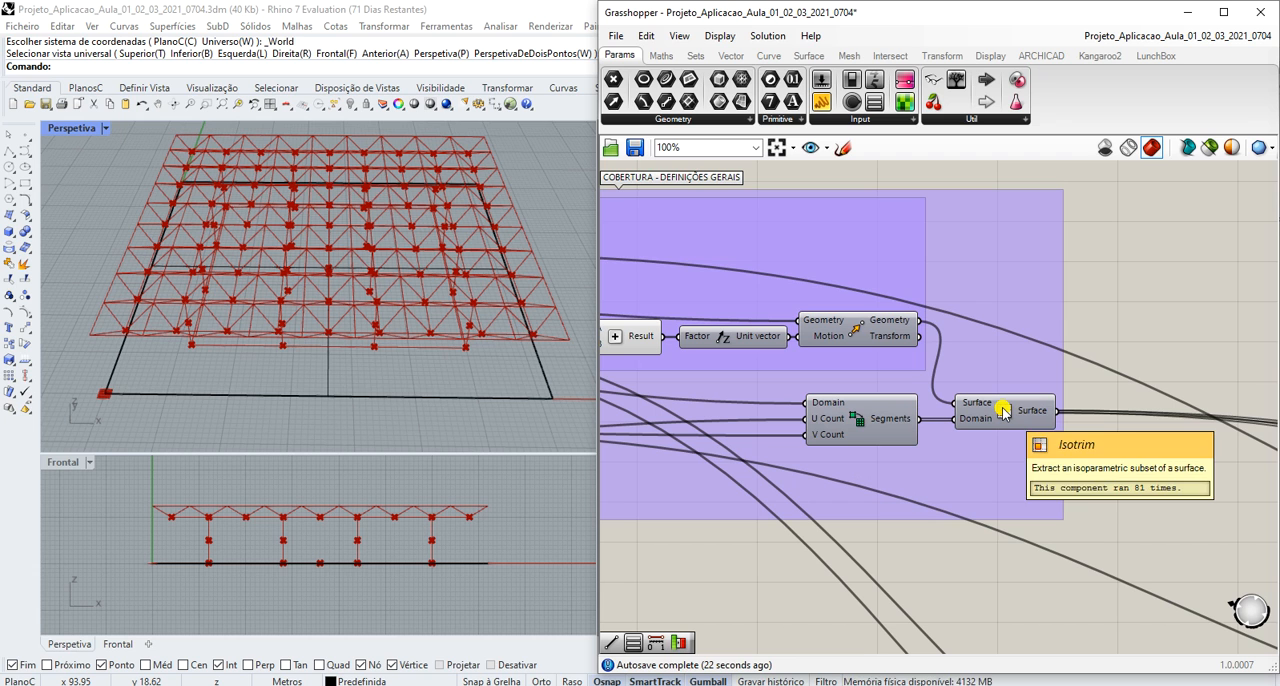
{"action": "scroll", "coordinate": [995, 416], "scroll_direction": "down", "scroll_amount": 4}
{"action": "scroll", "coordinate": [993, 418], "scroll_direction": "down", "scroll_amount": 4}
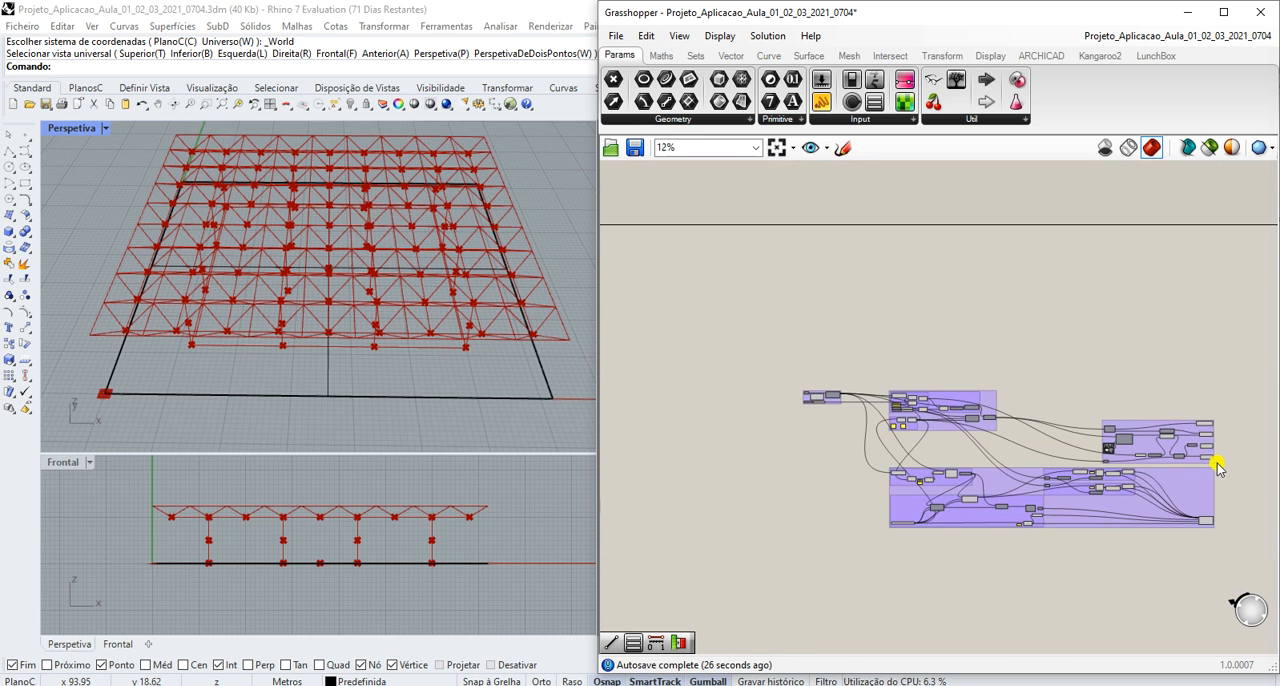
- Examine the COBERTURA - TRELIÇA group and the connections reaching it from the general roof definitions
{"action": "scroll", "coordinate": [1217, 460], "scroll_direction": "up", "scroll_amount": 5}
{"action": "scroll", "coordinate": [1236, 467], "scroll_direction": "down", "scroll_amount": 4}
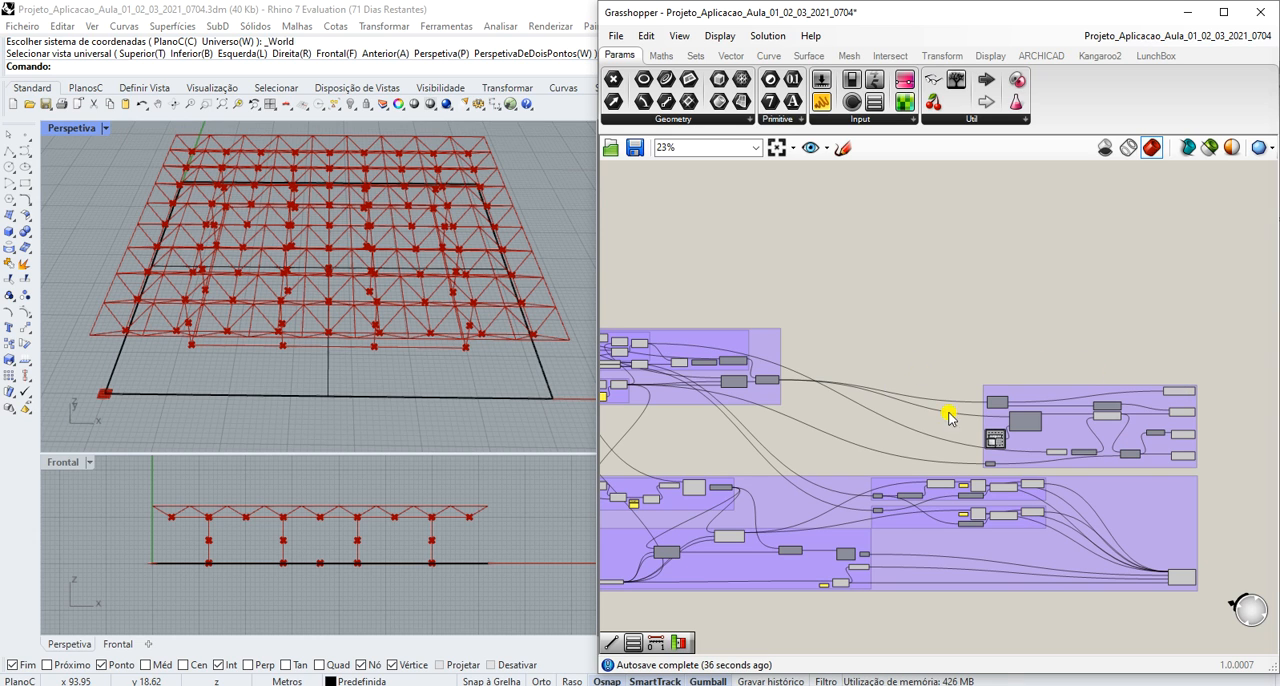
{"action": "scroll", "coordinate": [1183, 451], "scroll_direction": "up", "scroll_amount": 2}
{"action": "scroll", "coordinate": [1186, 455], "scroll_direction": "up", "scroll_amount": 2}
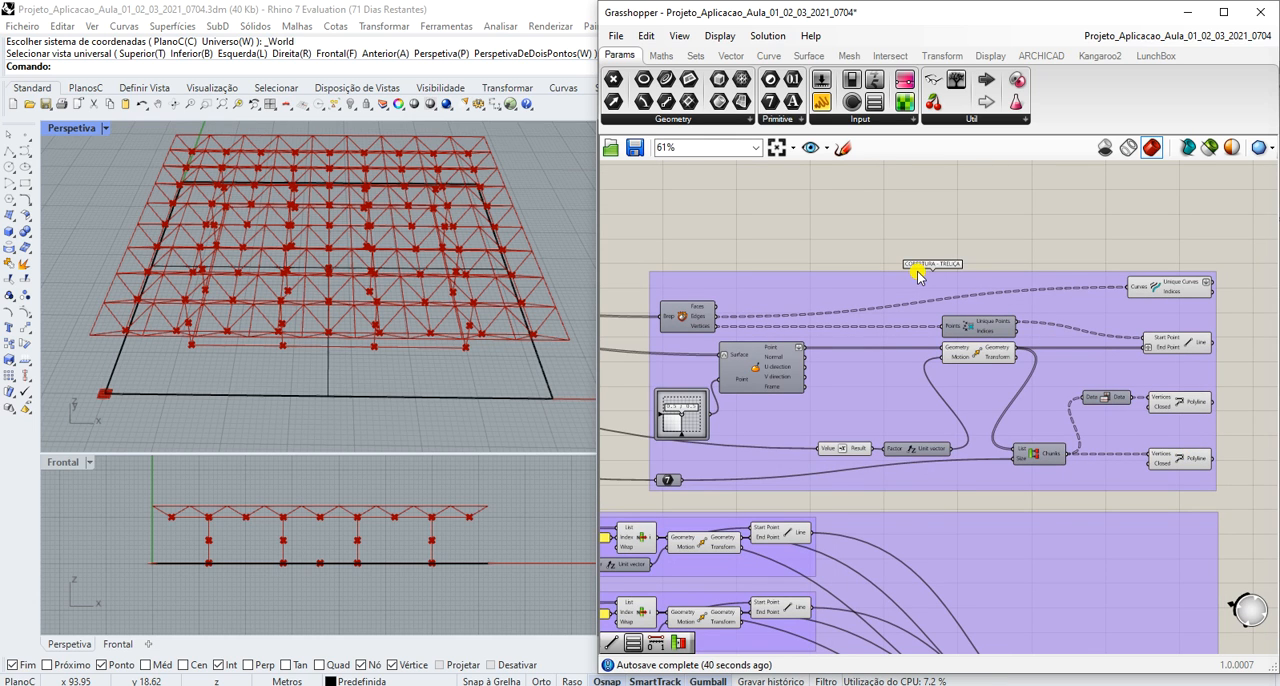
{"action": "scroll", "coordinate": [920, 275], "scroll_direction": "up", "scroll_amount": 1}
{"action": "scroll", "coordinate": [915, 275], "scroll_direction": "down", "scroll_amount": 1}
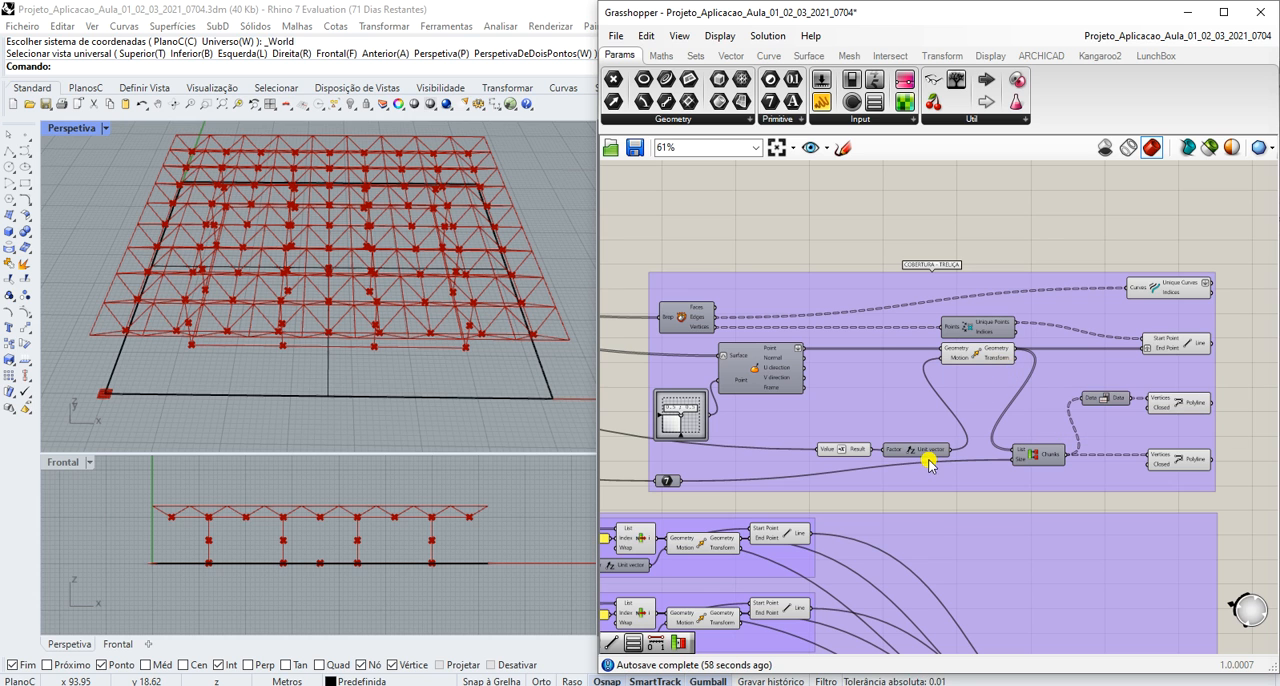
{"action": "scroll", "coordinate": [970, 370], "scroll_direction": "down", "scroll_amount": 5}
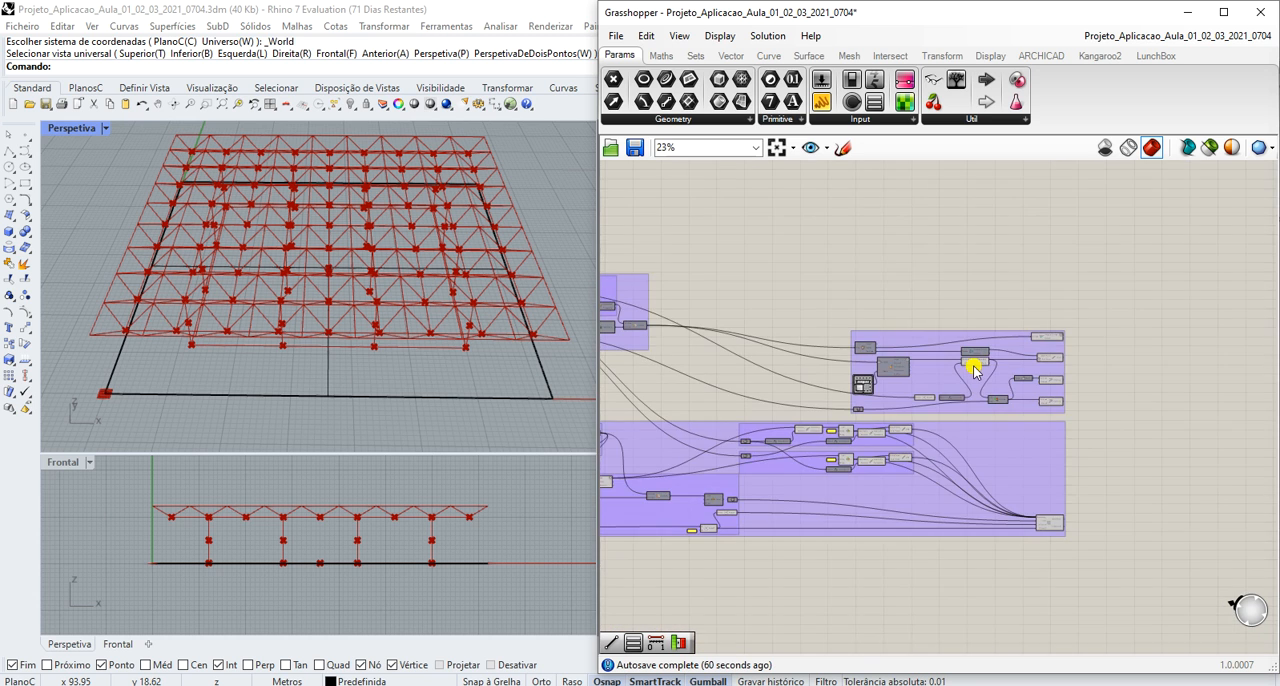
- Trace the base, truss-height and roof-division outputs into the COBERTURA - TRELIÇA group, down to the 2D slider feeding the surface point evaluation
{"action": "scroll", "coordinate": [680, 335], "scroll_direction": "up", "scroll_amount": 4}
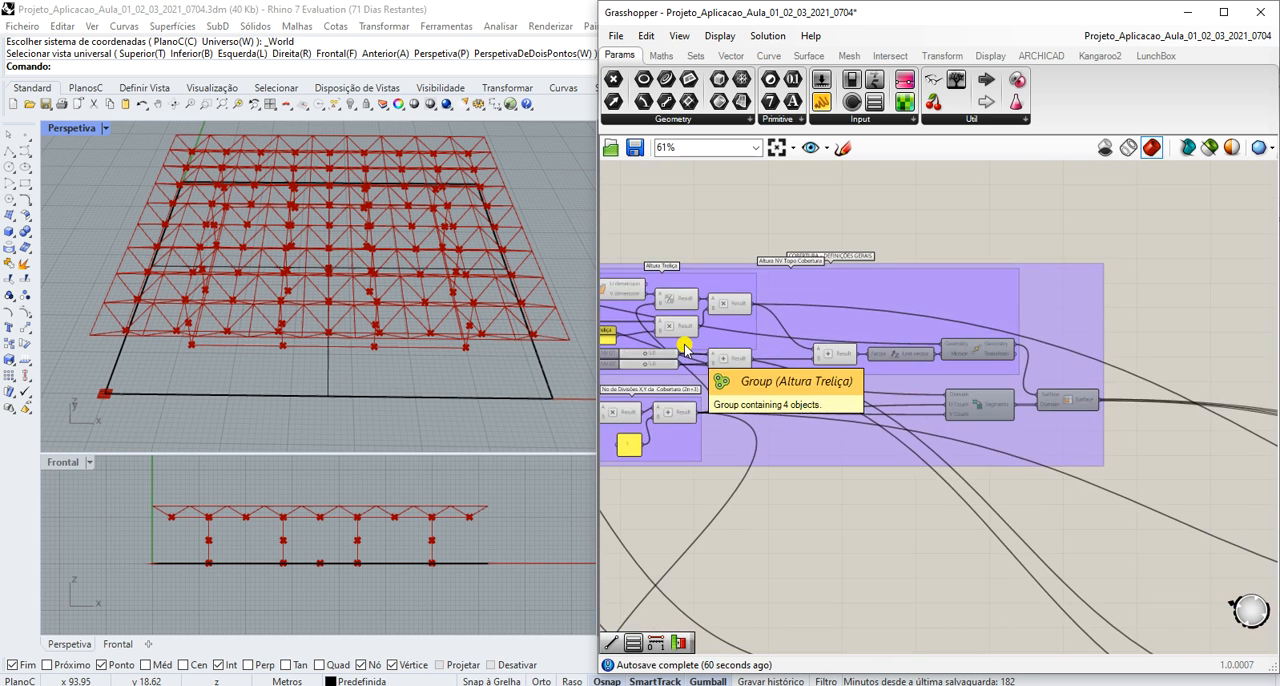
{"action": "scroll", "coordinate": [715, 335], "scroll_direction": "down", "scroll_amount": 3}
{"action": "scroll", "coordinate": [640, 331], "scroll_direction": "up", "scroll_amount": 2}
{"action": "scroll", "coordinate": [645, 334], "scroll_direction": "down", "scroll_amount": 3}
{"action": "scroll", "coordinate": [634, 338], "scroll_direction": "down", "scroll_amount": 1}
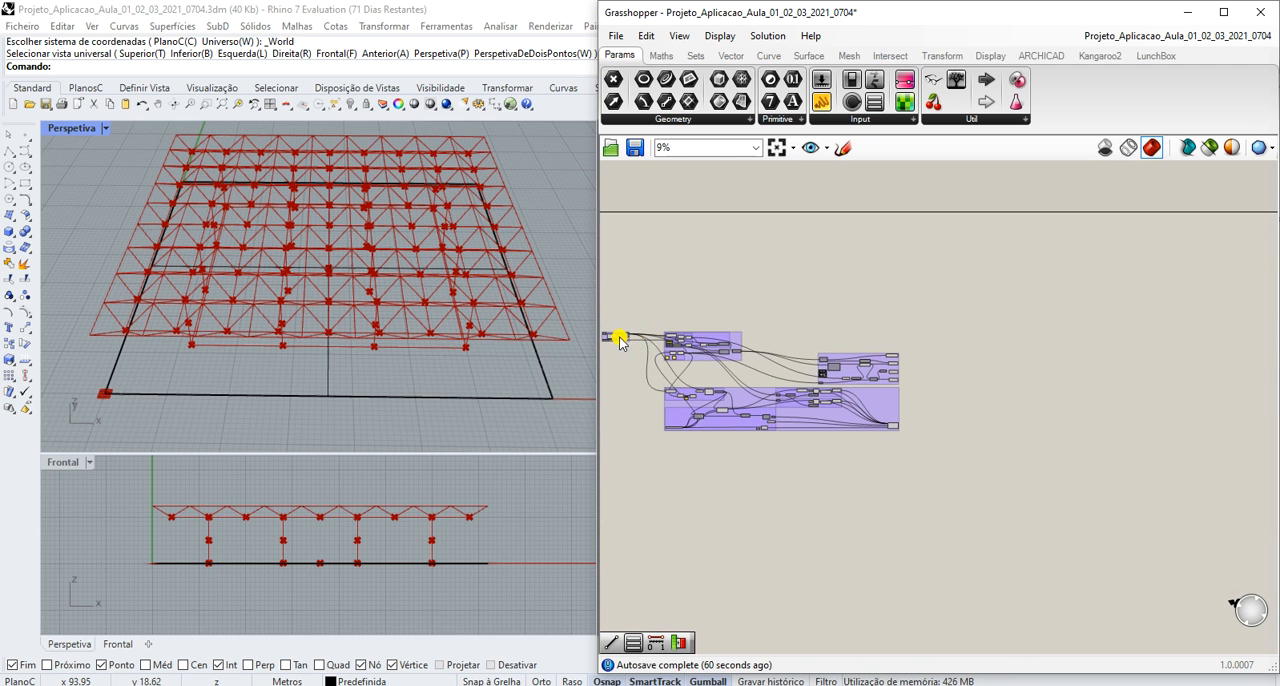
{"action": "scroll", "coordinate": [618, 340], "scroll_direction": "up", "scroll_amount": 3}
{"action": "scroll", "coordinate": [845, 340], "scroll_direction": "up", "scroll_amount": 5}
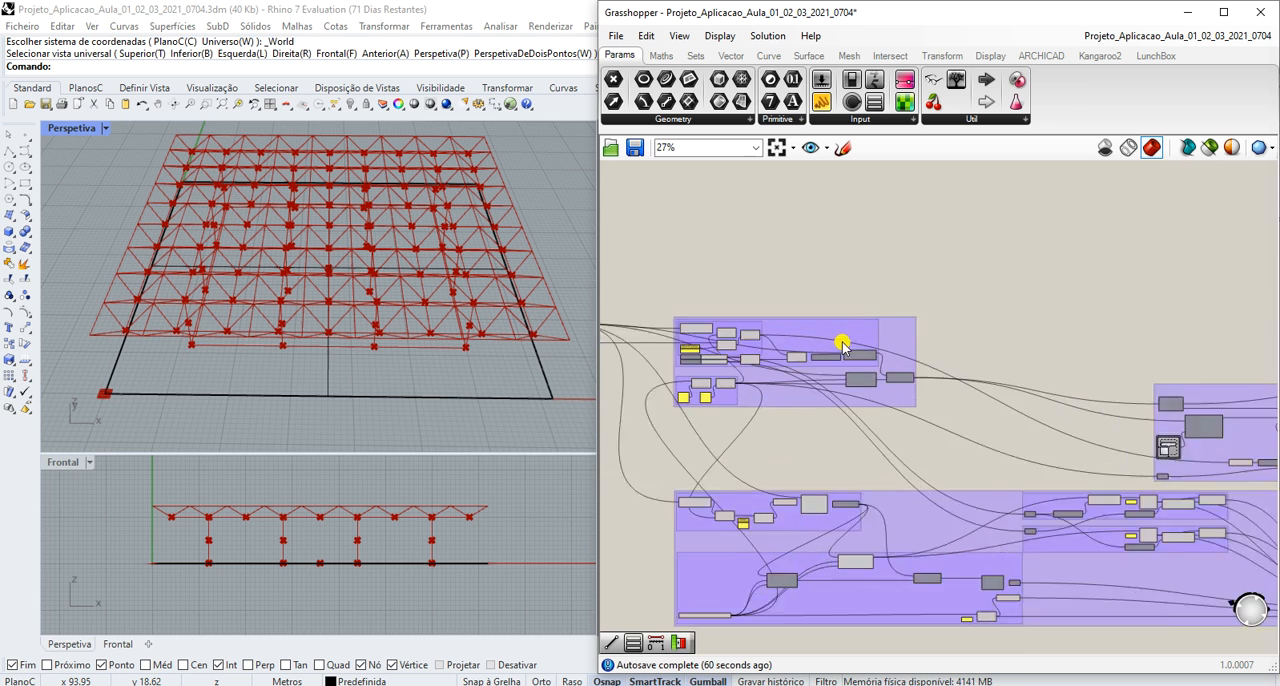
{"action": "scroll", "coordinate": [783, 295], "scroll_direction": "down", "scroll_amount": 5}
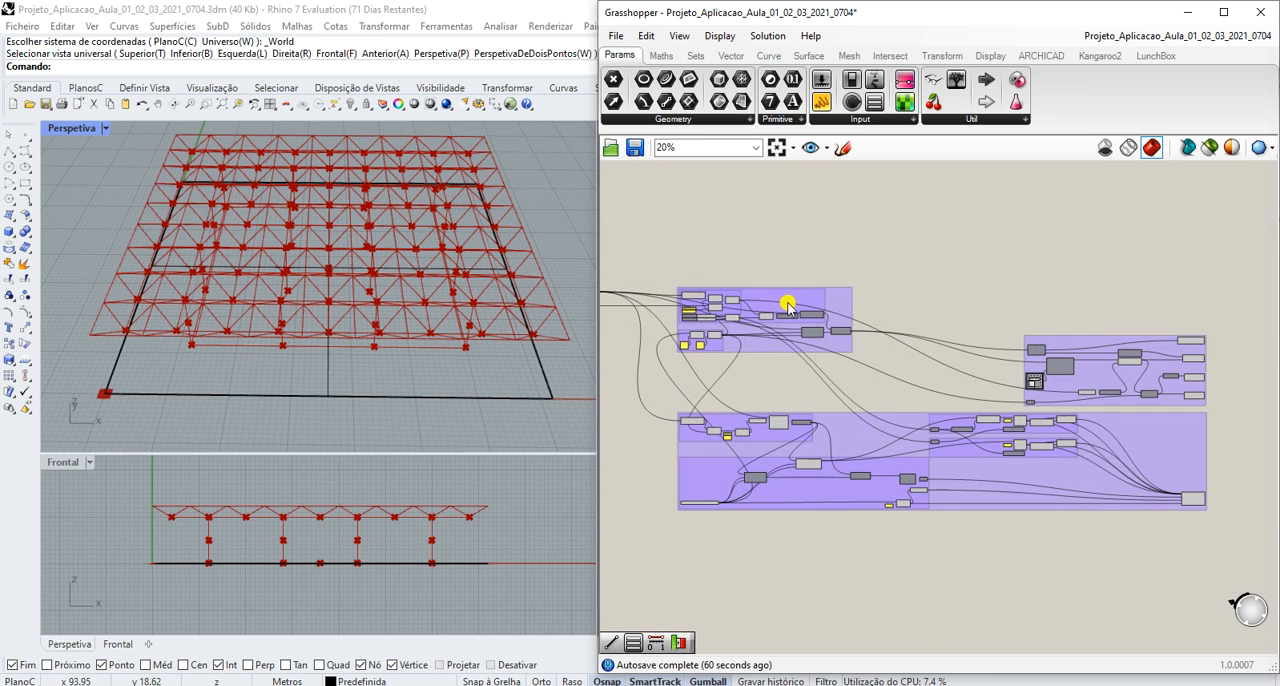
{"action": "scroll", "coordinate": [1205, 384], "scroll_direction": "up", "scroll_amount": 5}
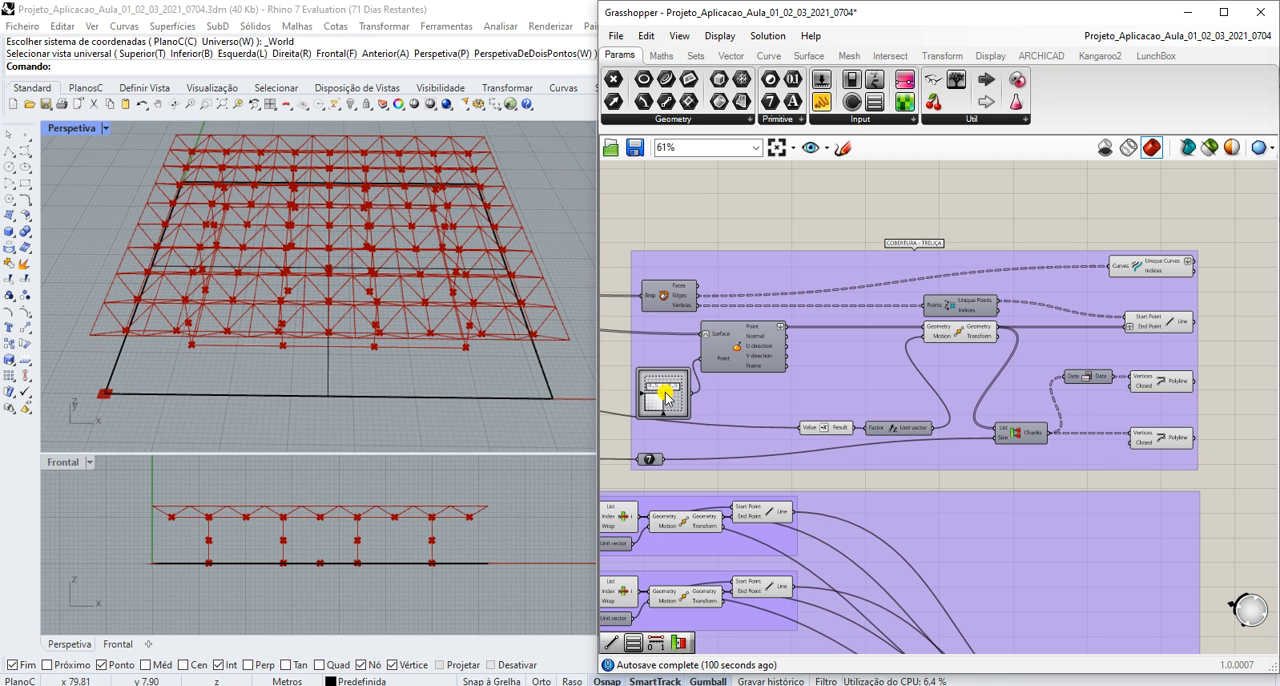
{"action": "mouse_move", "coordinate": [664, 393]}
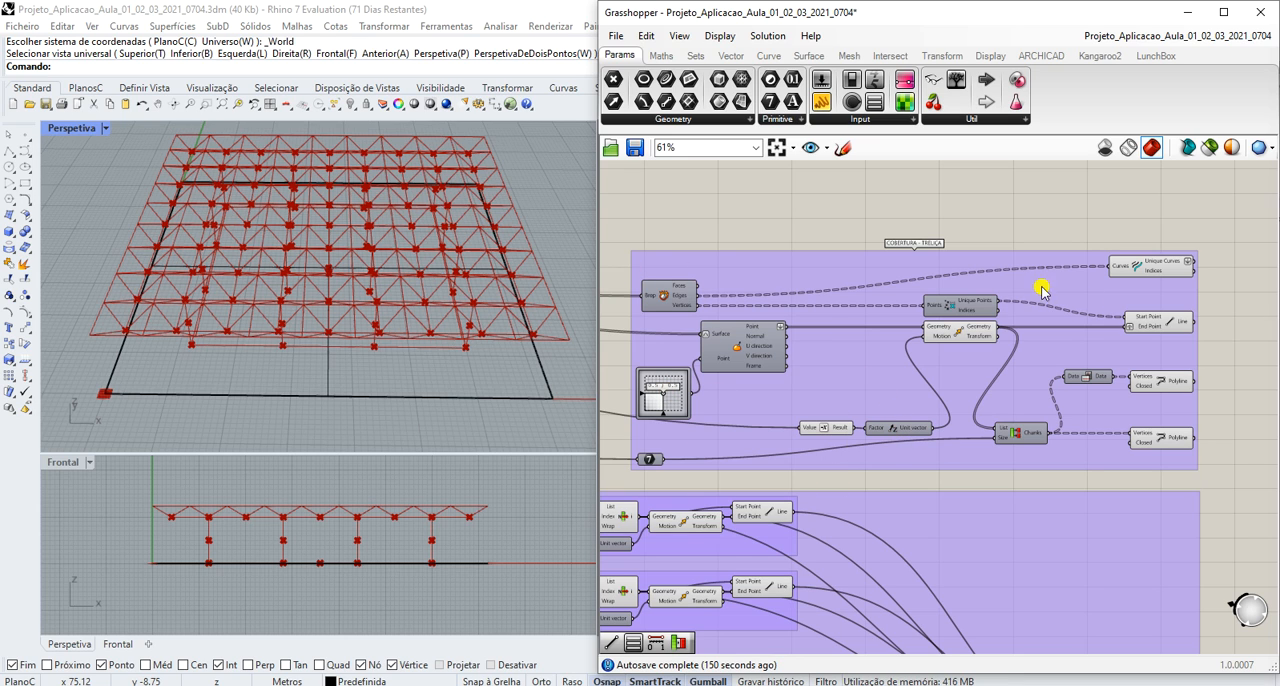
- Highlight the Unique Curves, Line and two Polyline outputs of COBERTURA - TRELIÇA one by one to identify their truss members, then clear the selection
{"action": "left_click", "coordinate": [1162, 268]}
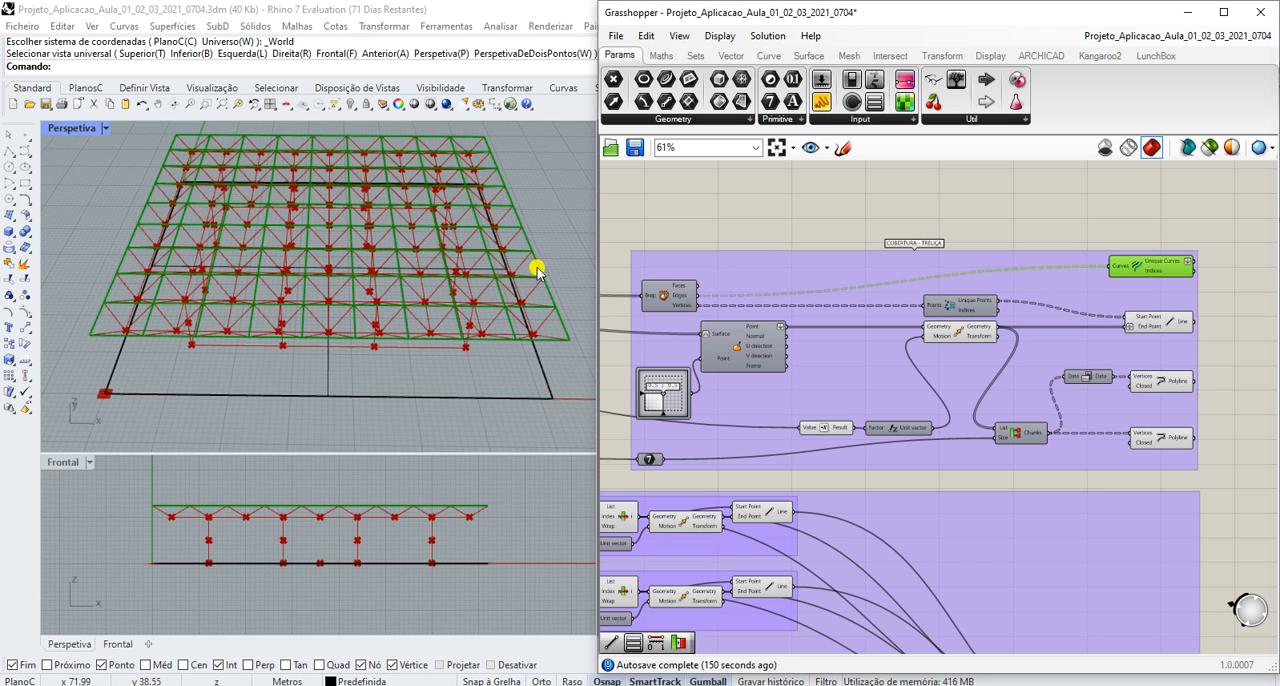
{"action": "left_click", "coordinate": [1155, 329]}
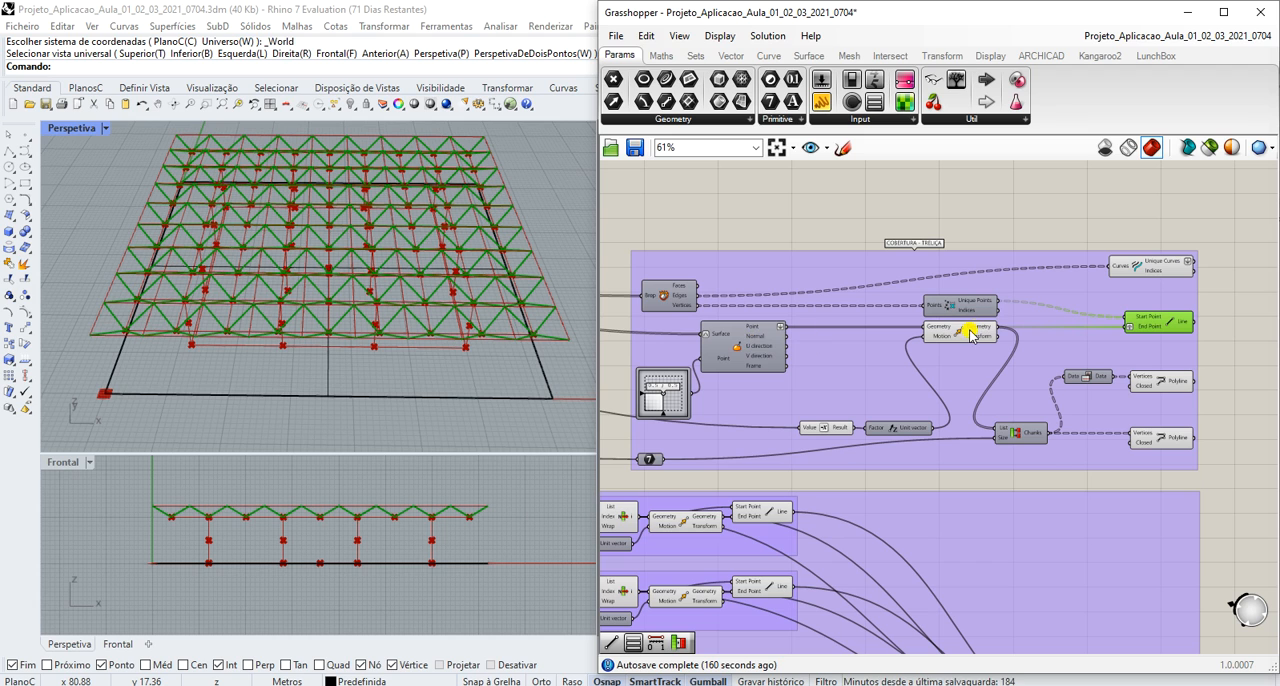
{"action": "mouse_move", "coordinate": [968, 338]}
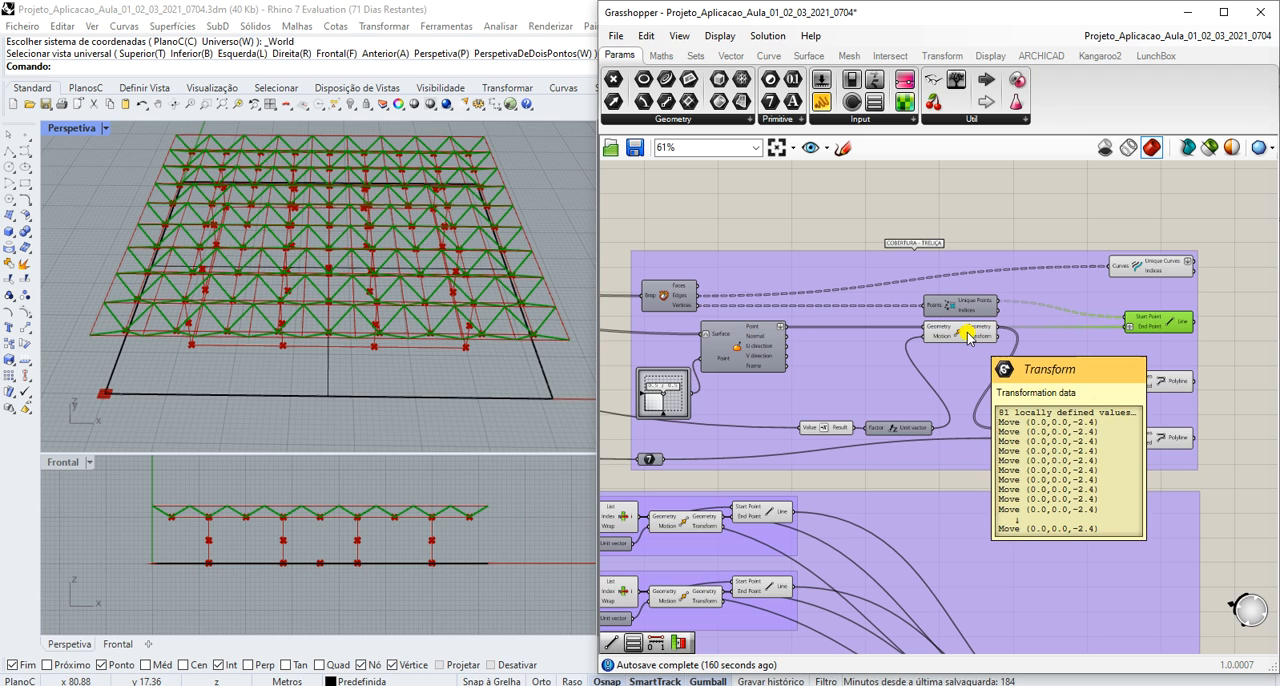
{"action": "left_click", "coordinate": [1175, 386]}
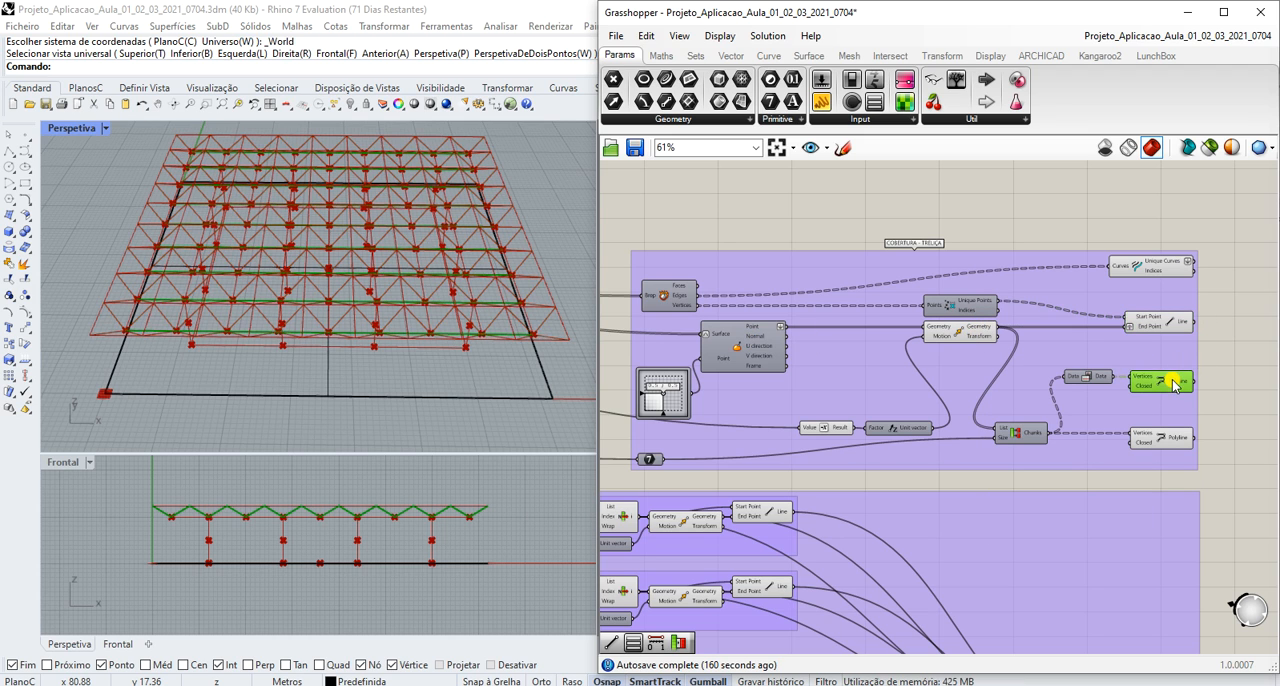
{"action": "left_click", "coordinate": [1177, 447]}
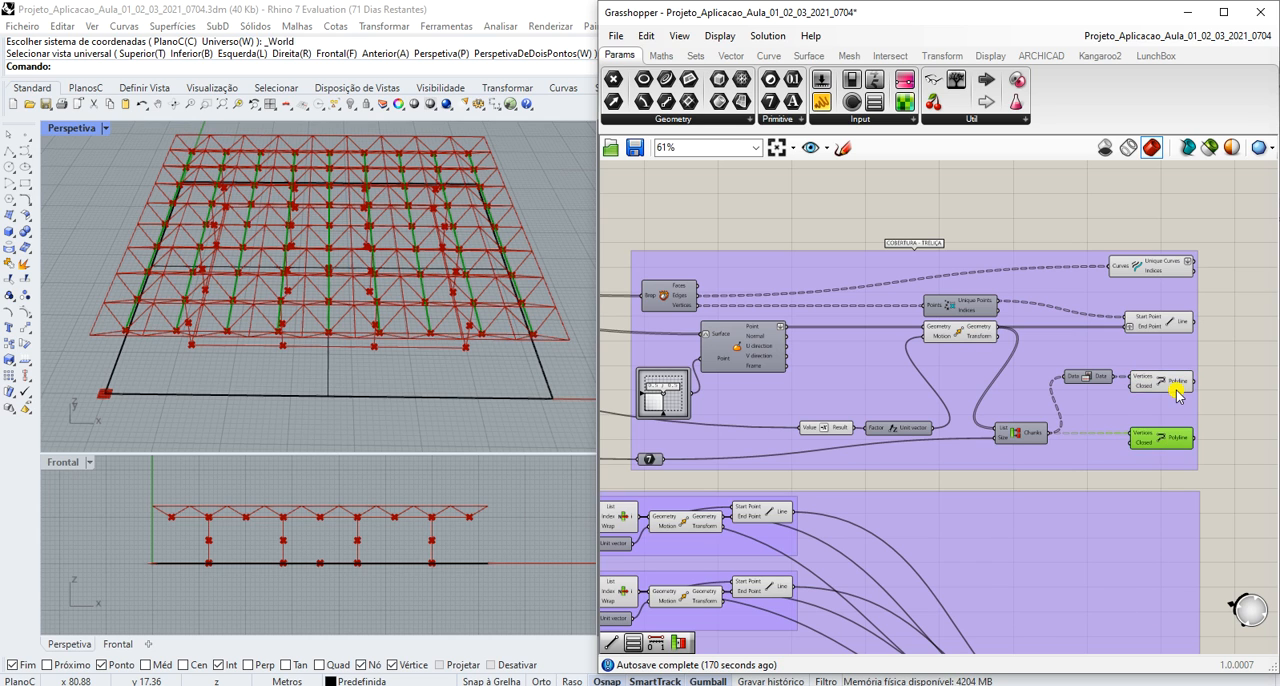
{"action": "left_click", "coordinate": [1175, 394]}
{"action": "left_click", "coordinate": [1170, 443]}
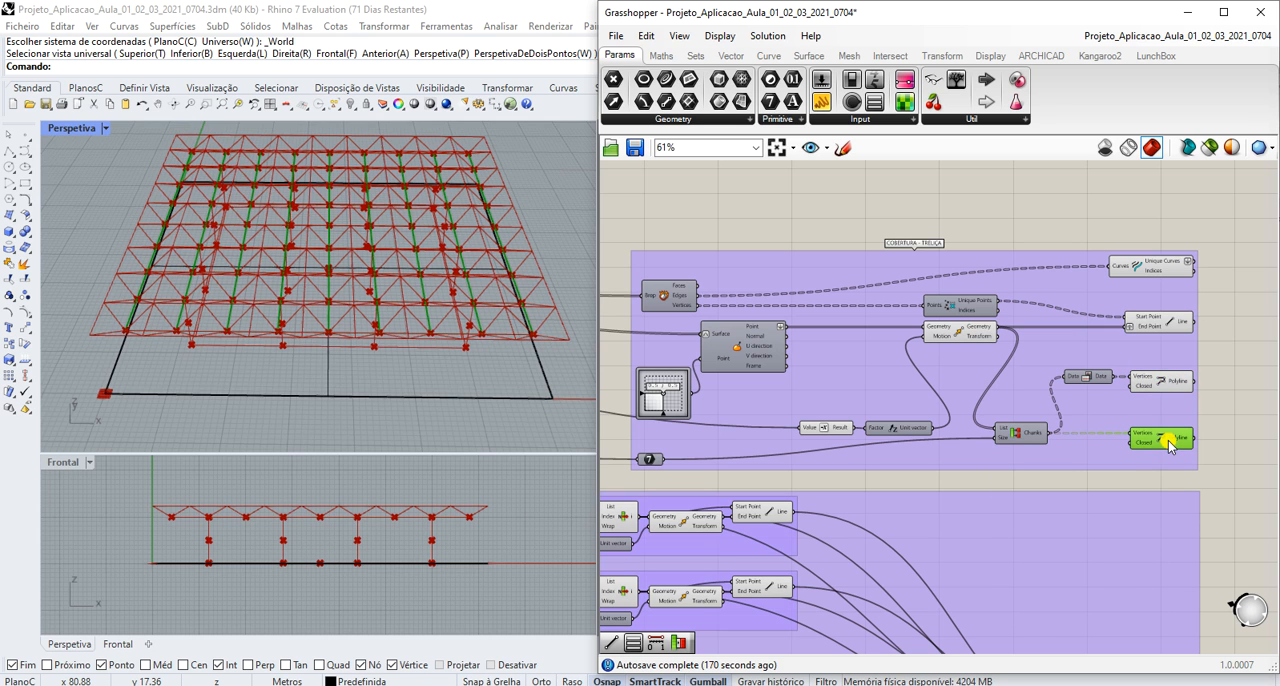
{"action": "left_click", "coordinate": [1170, 381]}
{"action": "left_click", "coordinate": [1220, 273]}
- Examine the Perímetro dos Pilares group and its place among the column definitions
{"action": "scroll", "coordinate": [1109, 246], "scroll_direction": "down", "scroll_amount": 6}
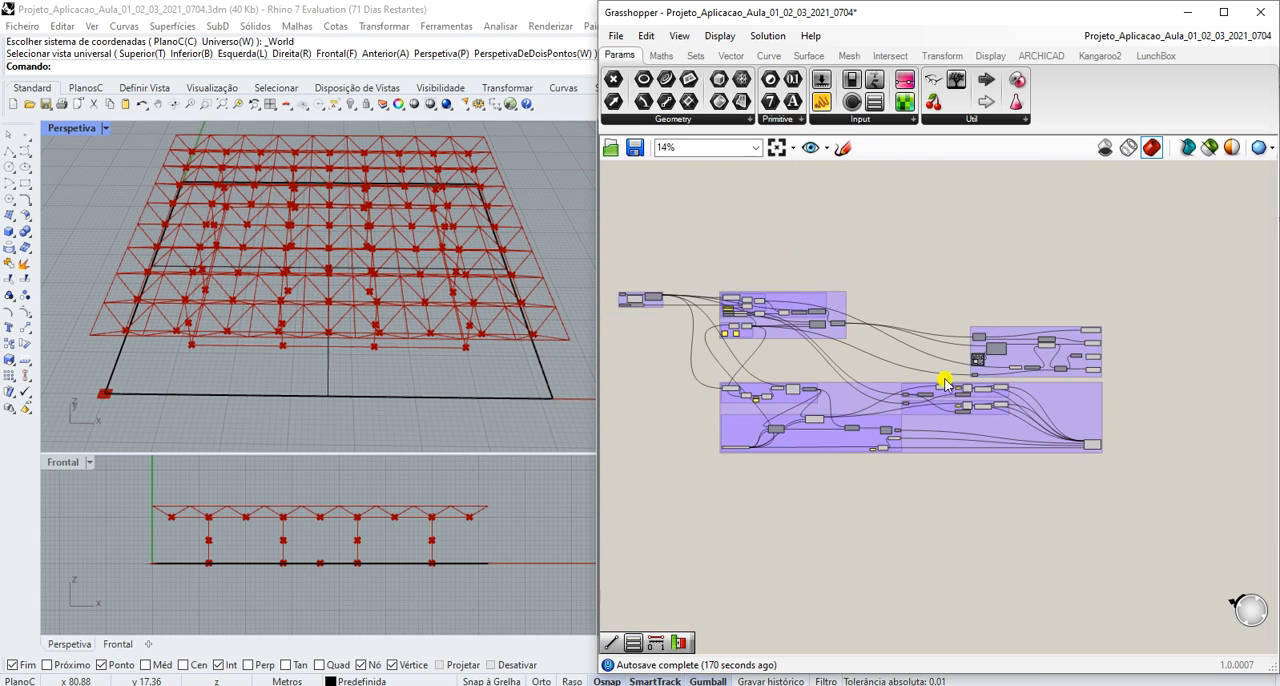
{"action": "scroll", "coordinate": [748, 394], "scroll_direction": "up", "scroll_amount": 5}
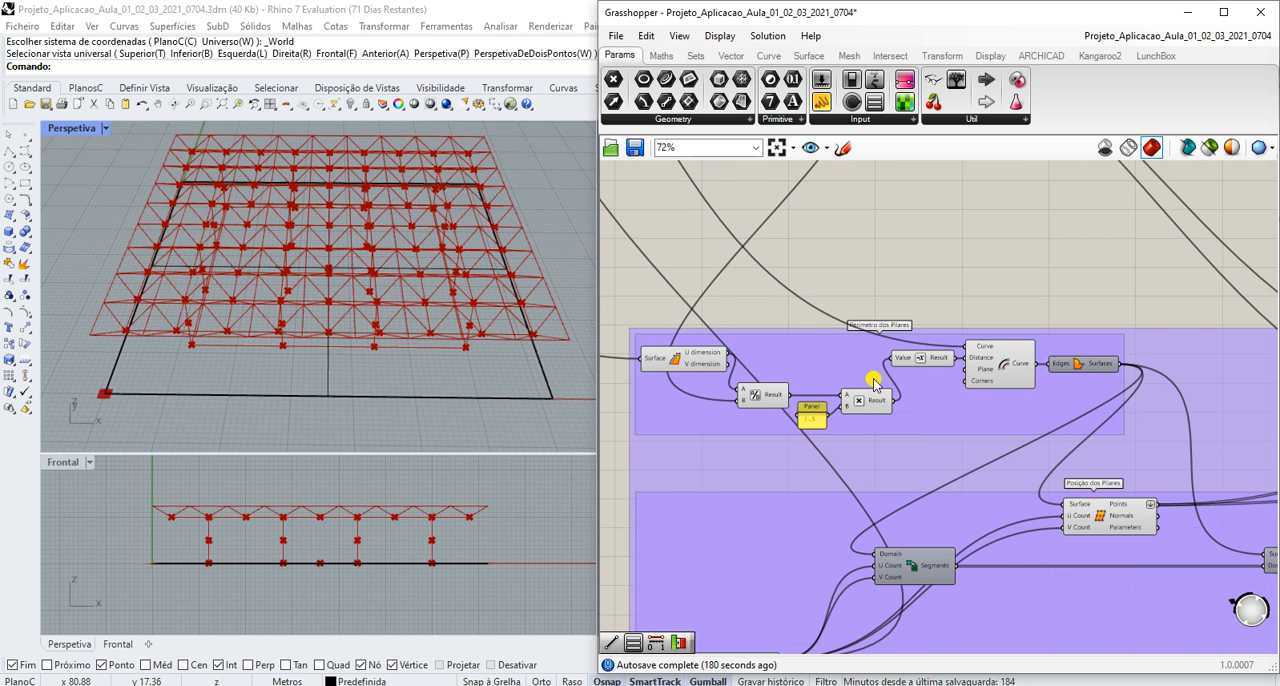
{"action": "scroll", "coordinate": [873, 383], "scroll_direction": "down", "scroll_amount": 6}
{"action": "scroll", "coordinate": [1220, 405], "scroll_direction": "up", "scroll_amount": 3}
{"action": "scroll", "coordinate": [1230, 405], "scroll_direction": "down", "scroll_amount": 2}
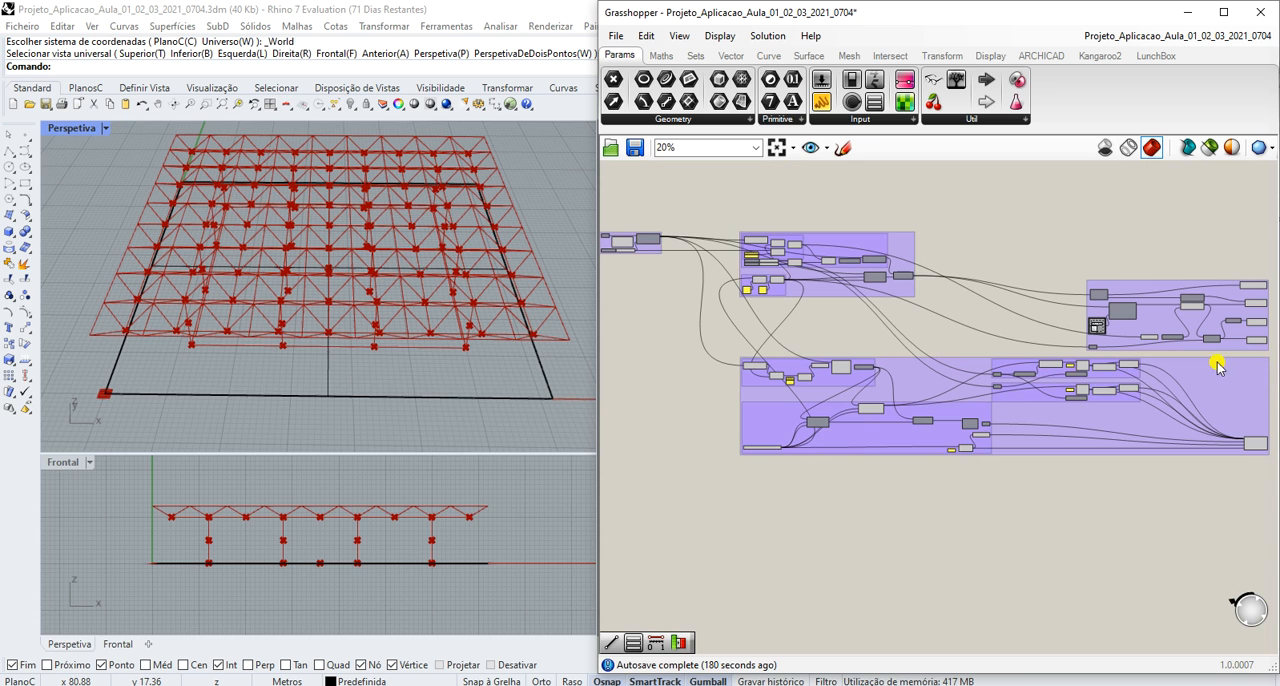
{"action": "scroll", "coordinate": [837, 337], "scroll_direction": "up", "scroll_amount": 6}
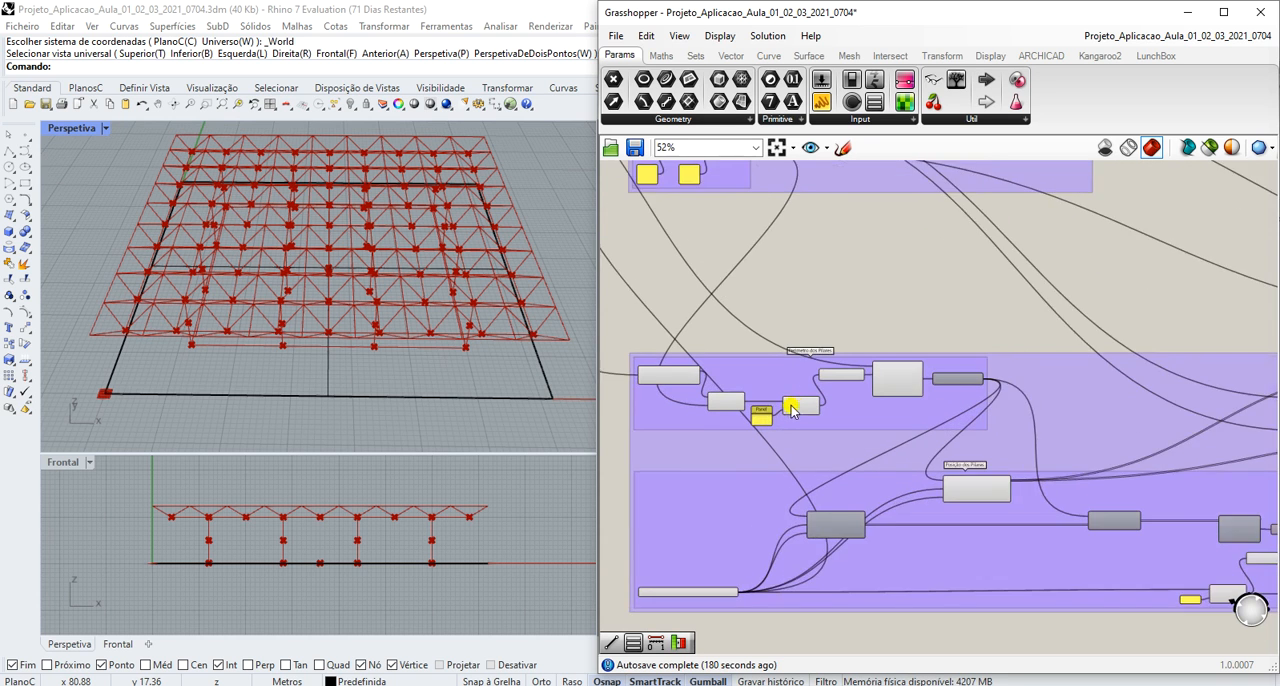
{"action": "scroll", "coordinate": [787, 398], "scroll_direction": "down", "scroll_amount": 3}
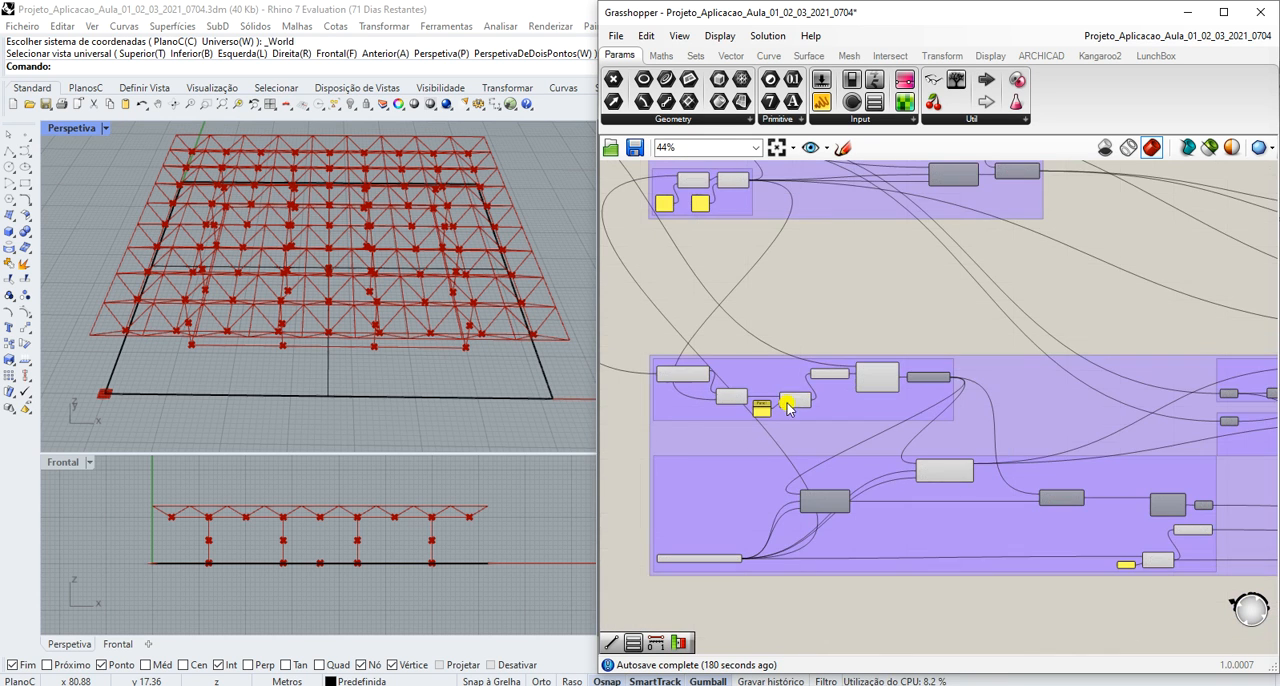
- Trace how the No de Linhas de Pilares X, Y (n) list feeds the domain division and Posição dos Pilares
{"action": "scroll", "coordinate": [706, 568], "scroll_direction": "up", "scroll_amount": 5}
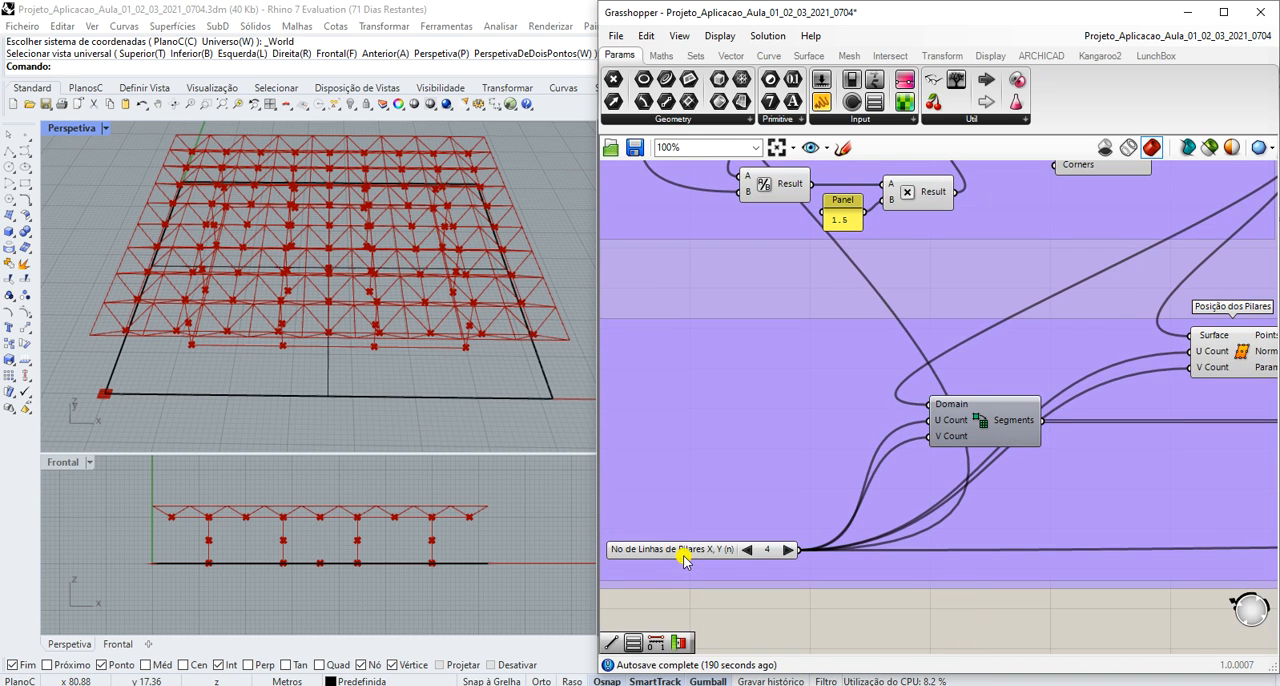
{"action": "scroll", "coordinate": [685, 558], "scroll_direction": "down", "scroll_amount": 1}
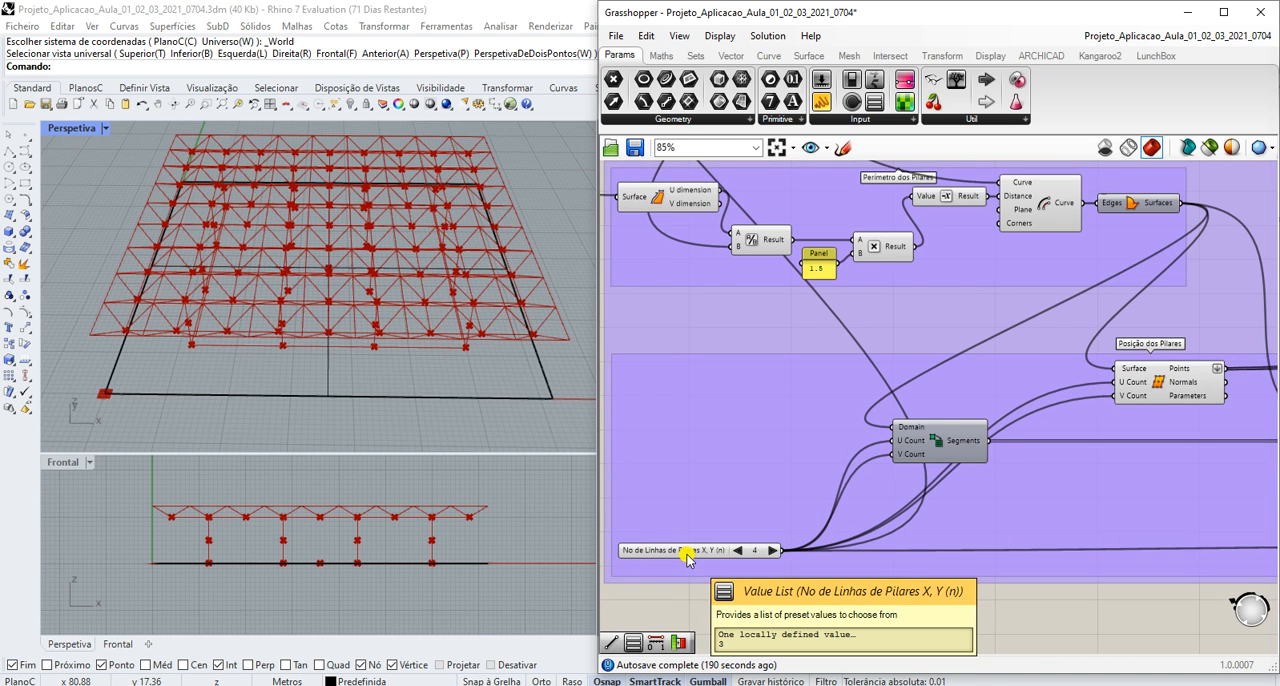
{"action": "scroll", "coordinate": [687, 558], "scroll_direction": "down", "scroll_amount": 1}
{"action": "scroll", "coordinate": [781, 492], "scroll_direction": "up", "scroll_amount": 3}
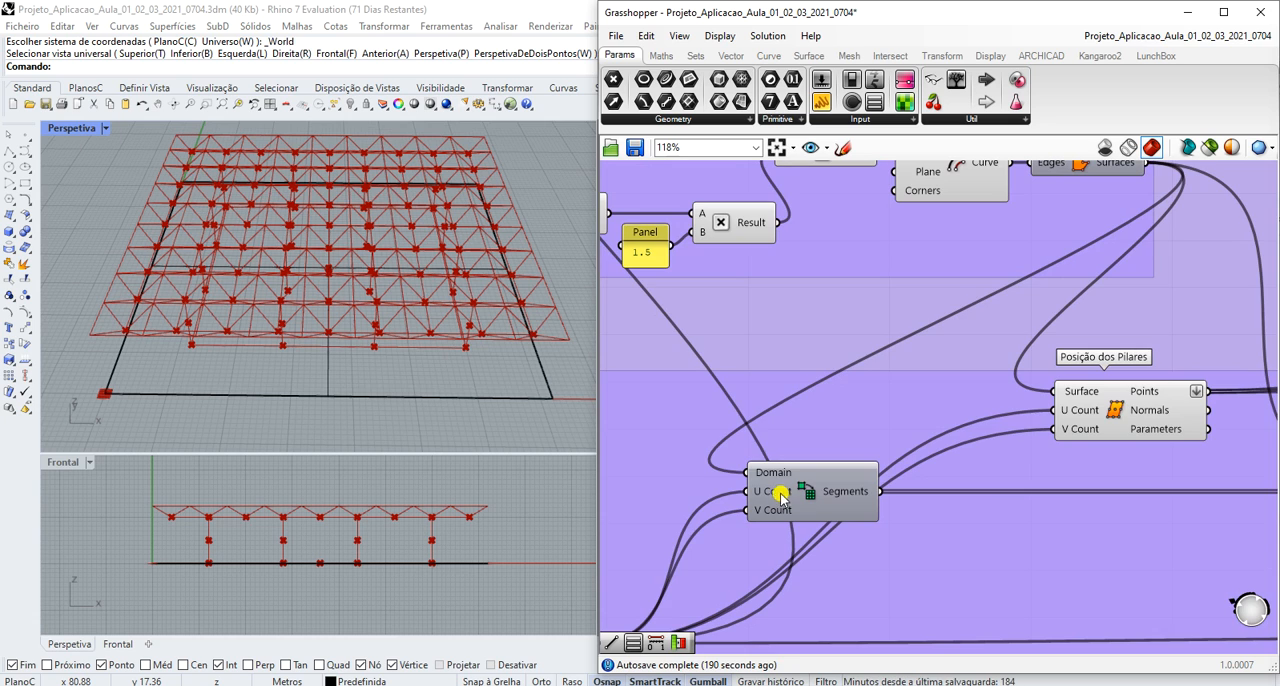
{"action": "scroll", "coordinate": [781, 492], "scroll_direction": "down", "scroll_amount": 4}
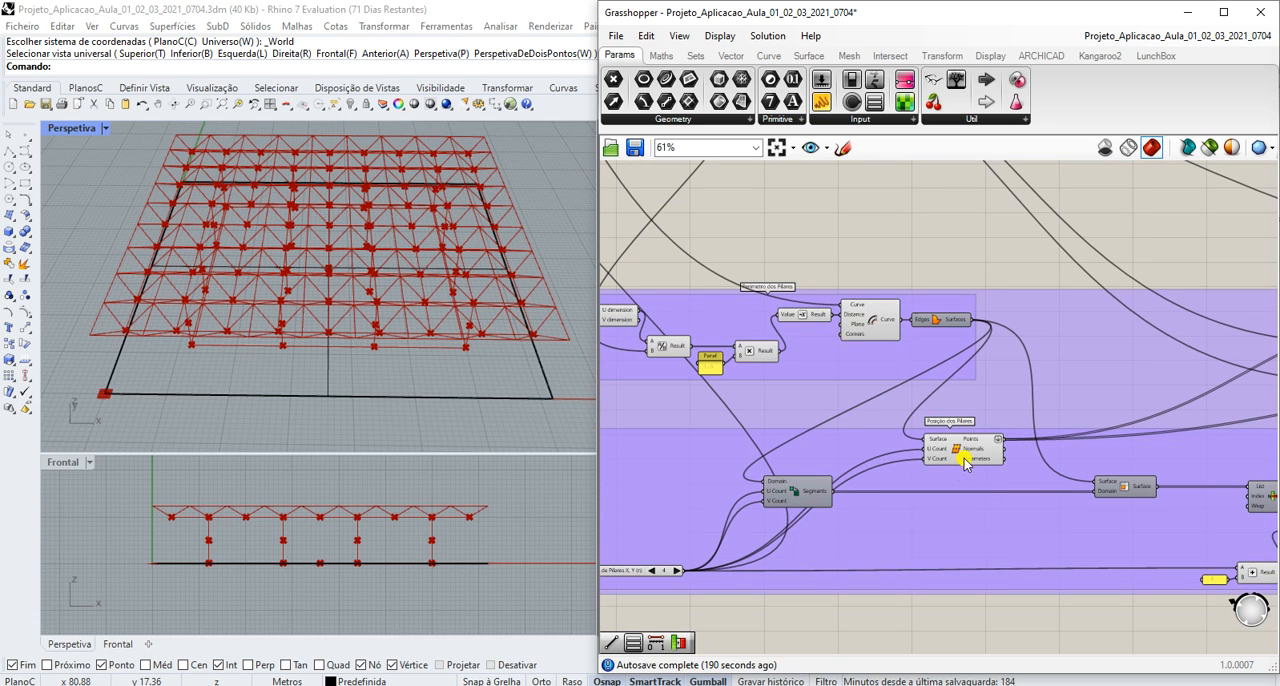
- Highlight the Posição dos Pilares points and inspect the Isotrim that subdivides the column perimeter surface
{"action": "left_click", "coordinate": [962, 455]}
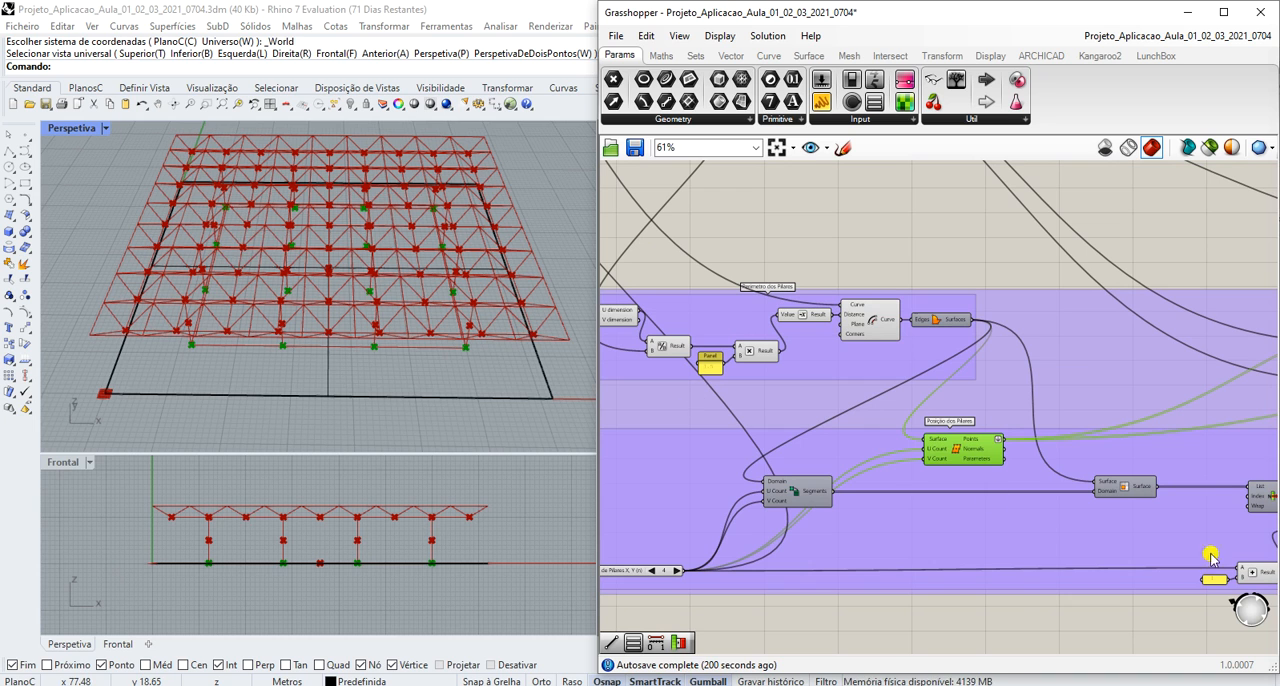
{"action": "scroll", "coordinate": [1108, 493], "scroll_direction": "down", "scroll_amount": 6}
{"action": "scroll", "coordinate": [1237, 494], "scroll_direction": "up", "scroll_amount": 6}
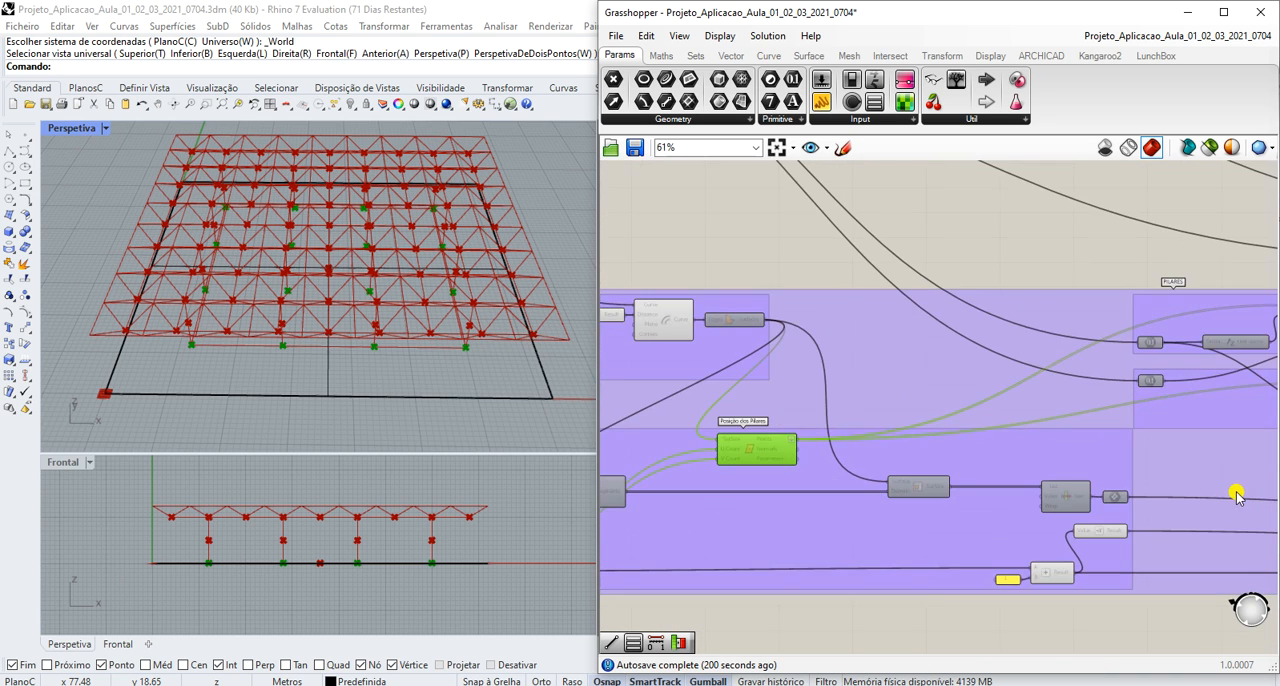
{"action": "scroll", "coordinate": [1237, 494], "scroll_direction": "down", "scroll_amount": 1}
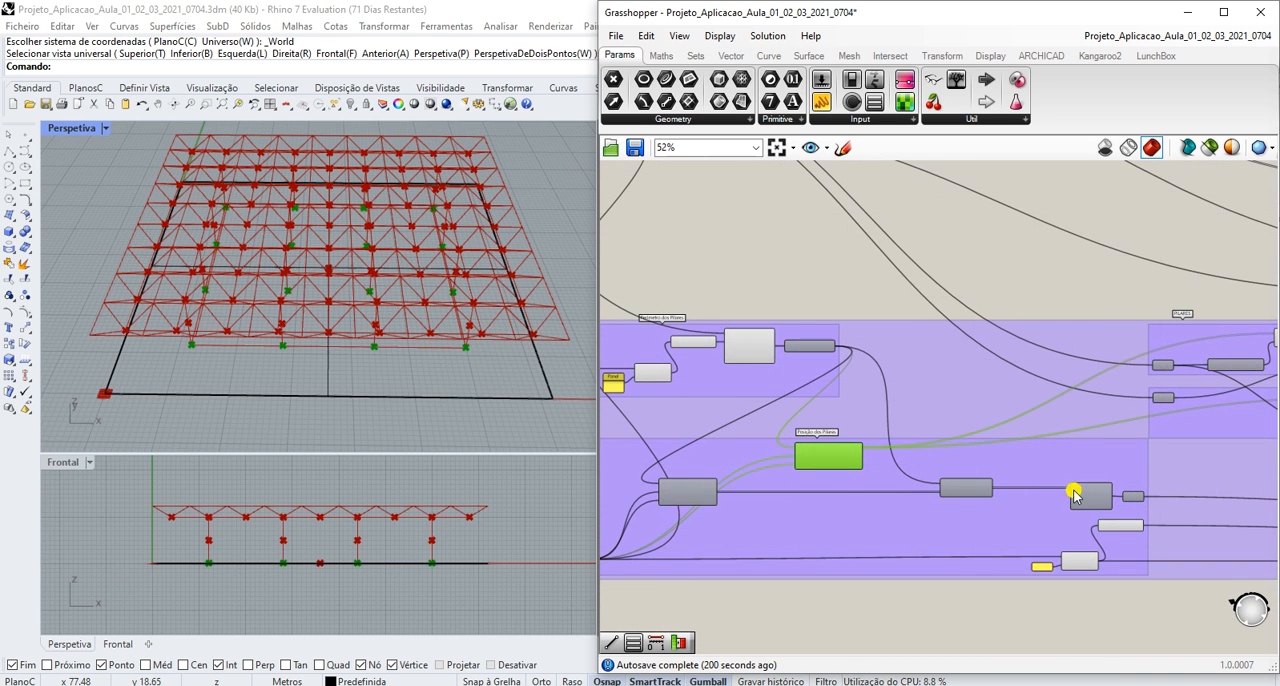
{"action": "scroll", "coordinate": [1002, 494], "scroll_direction": "up", "scroll_amount": 3}
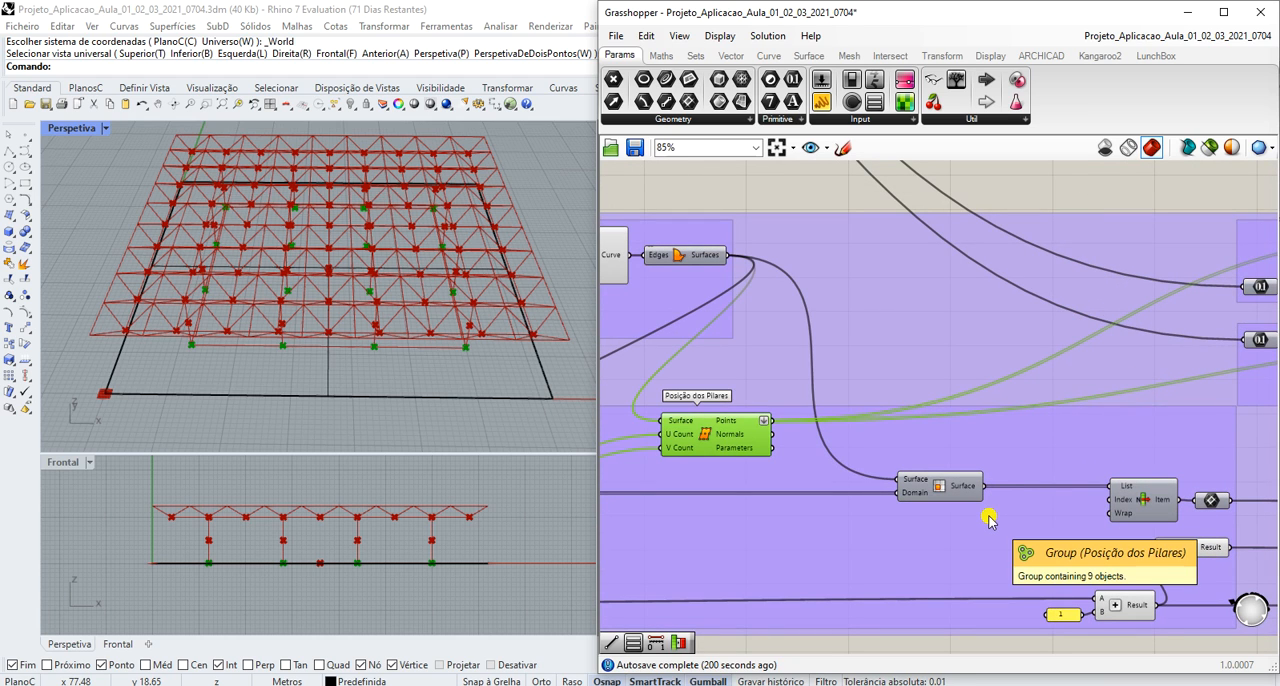
{"action": "left_click", "coordinate": [935, 484]}
{"action": "scroll", "coordinate": [935, 484], "scroll_direction": "down", "scroll_amount": 3}
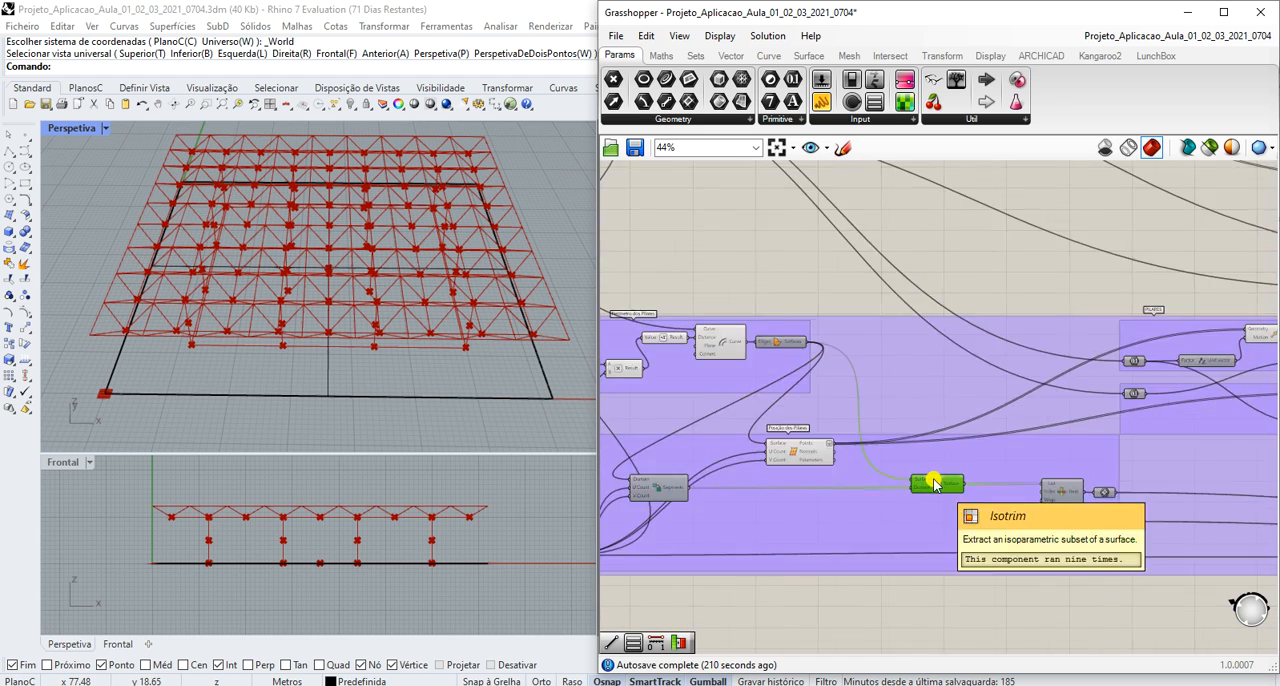
- Follow the column definitions to the array's X Count input, then highlight the Posição dos Pilares Divide Surface points again
{"action": "scroll", "coordinate": [1095, 528], "scroll_direction": "down", "scroll_amount": 2}
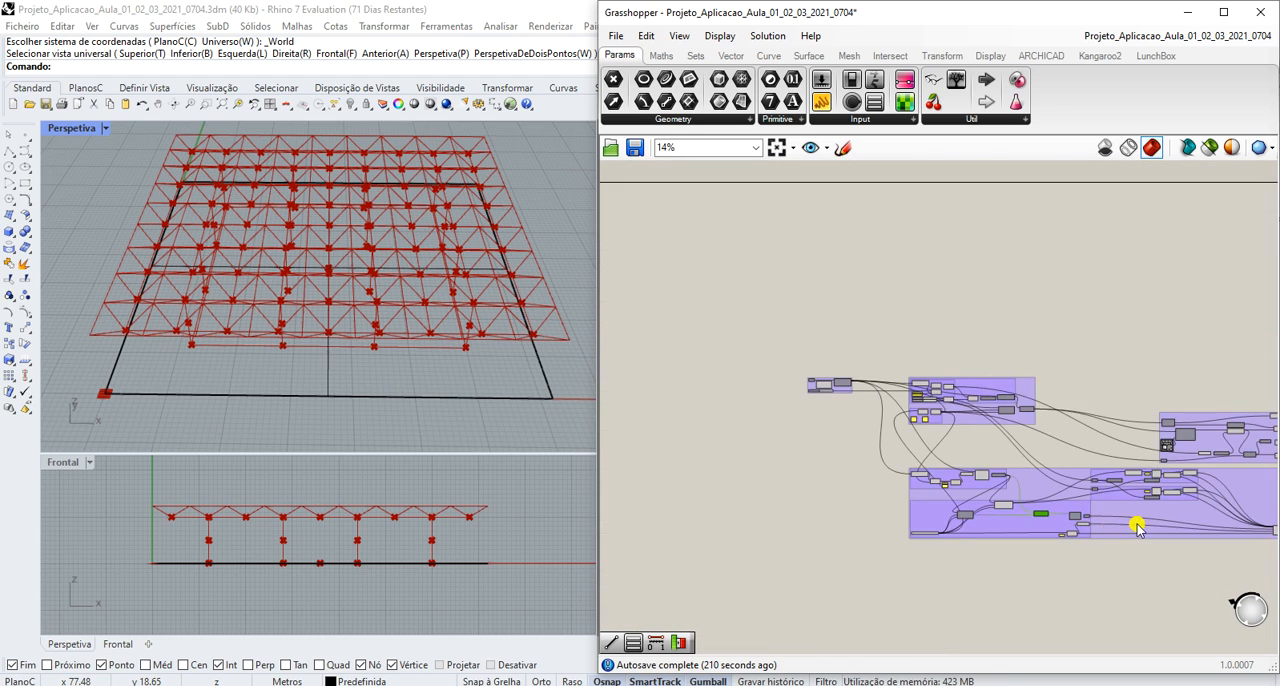
{"action": "scroll", "coordinate": [1095, 528], "scroll_direction": "up", "scroll_amount": 4}
{"action": "scroll", "coordinate": [1095, 528], "scroll_direction": "down", "scroll_amount": 7}
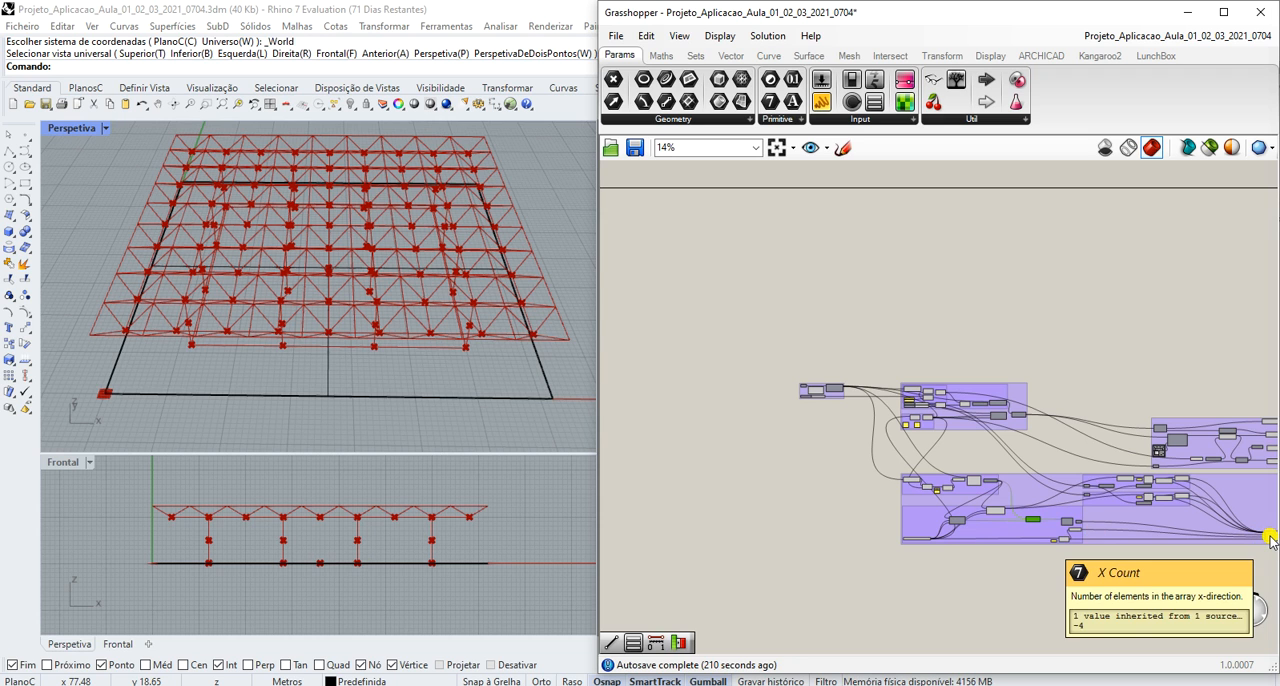
{"action": "scroll", "coordinate": [1063, 514], "scroll_direction": "up", "scroll_amount": 5}
{"action": "scroll", "coordinate": [1003, 585], "scroll_direction": "up", "scroll_amount": 3}
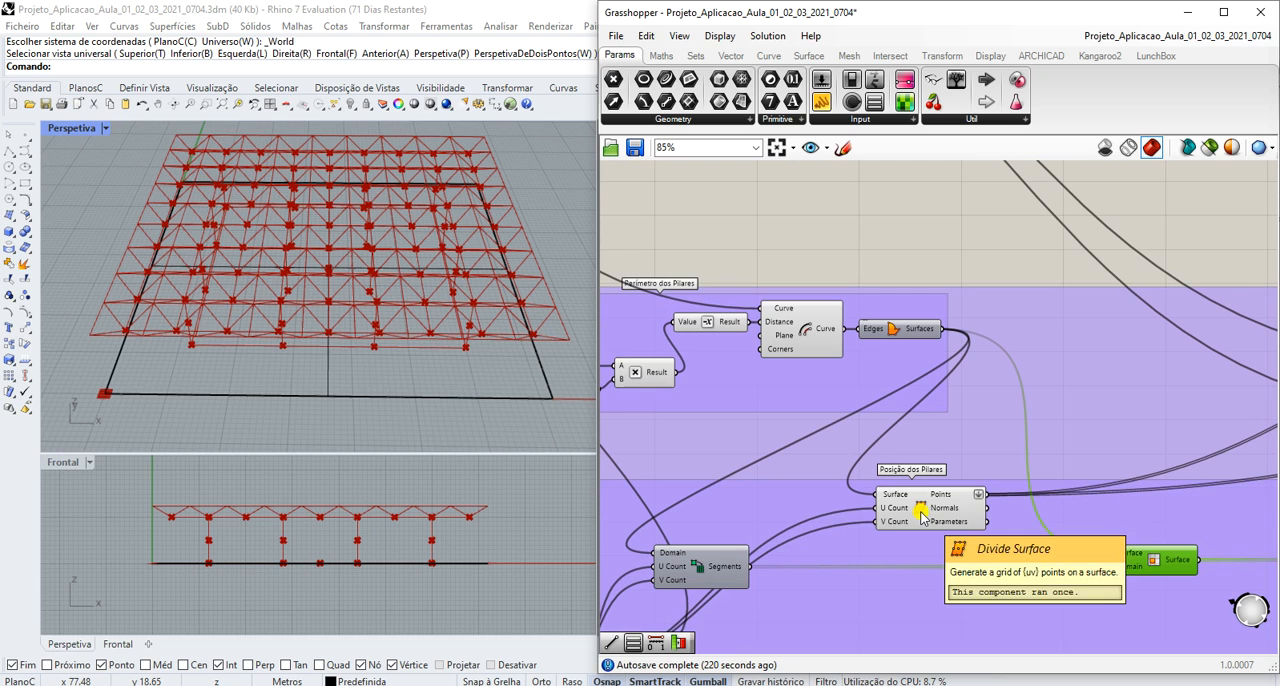
{"action": "left_click", "coordinate": [922, 514]}
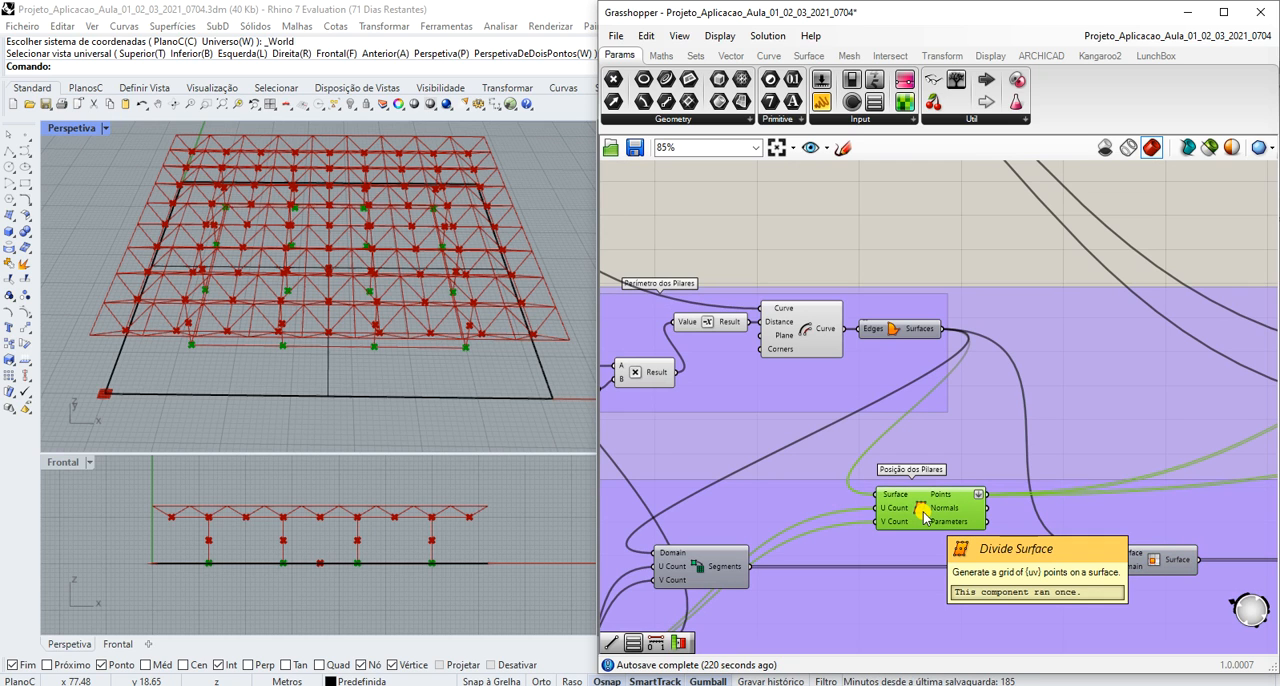
- Inspect the Division component in Perímetro dos Pilares and highlight the offset curve that outlines the columns
{"action": "scroll", "coordinate": [922, 514], "scroll_direction": "down", "scroll_amount": 3}
{"action": "scroll", "coordinate": [695, 483], "scroll_direction": "up", "scroll_amount": 2}
{"action": "scroll", "coordinate": [695, 483], "scroll_direction": "down", "scroll_amount": 2}
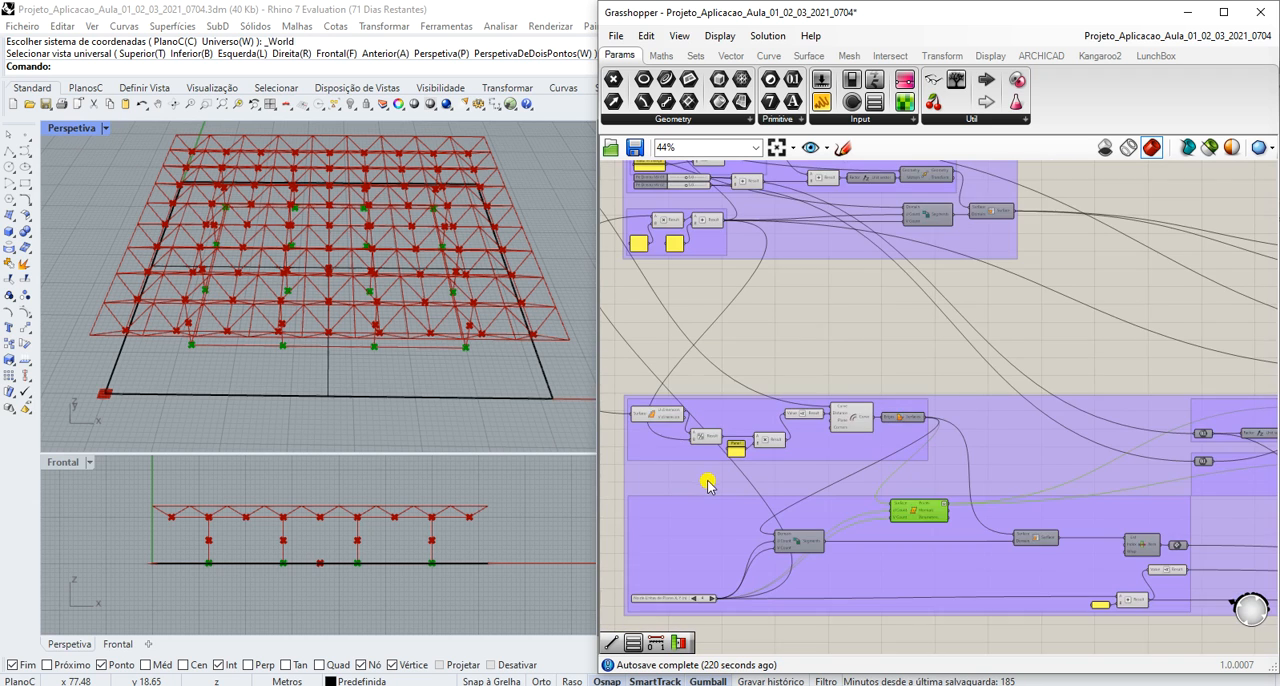
{"action": "scroll", "coordinate": [652, 440], "scroll_direction": "up", "scroll_amount": 3}
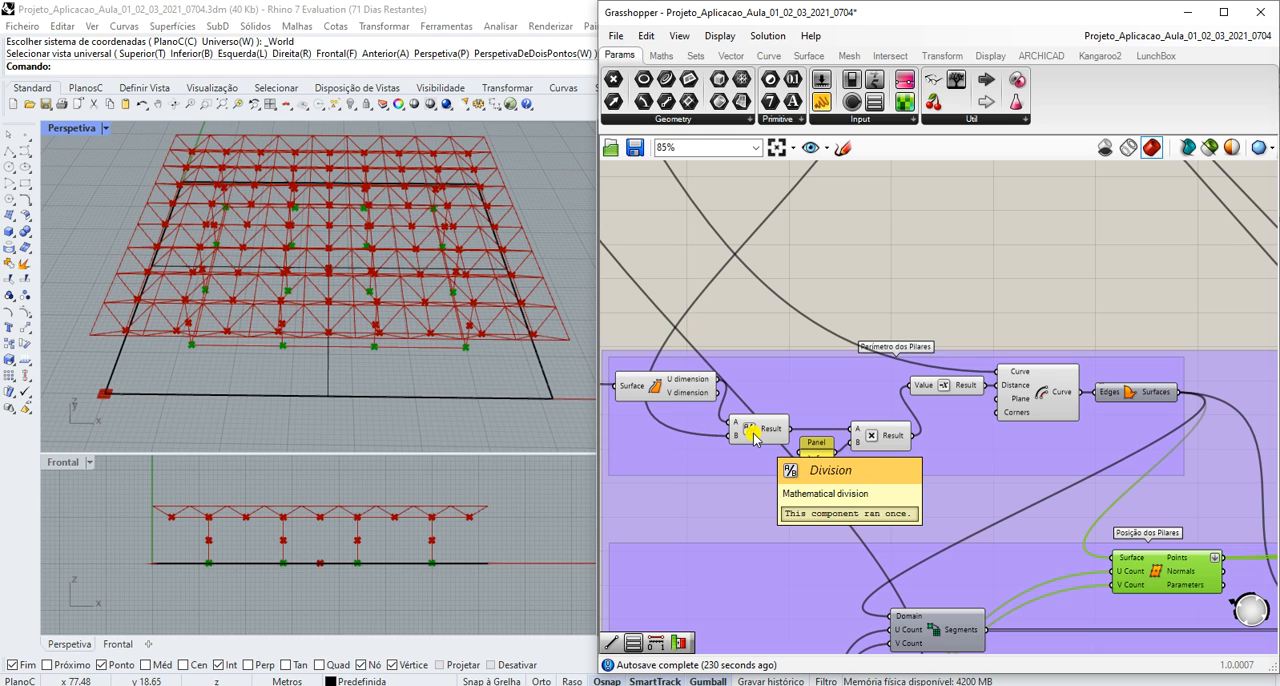
{"action": "left_click", "coordinate": [1058, 394]}
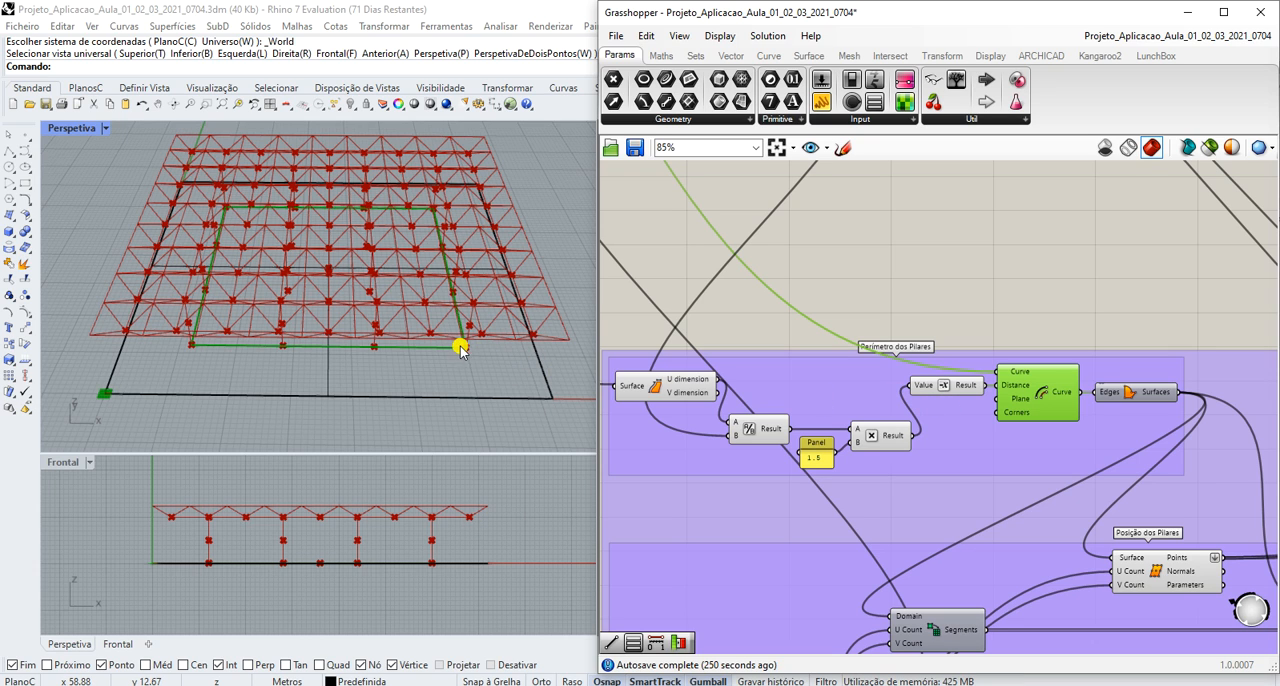
- Highlight the column perimeter's Boundary Surfaces, then follow the definition to PILARES and inspect the Unit Z Factor input
{"action": "left_click", "coordinate": [1127, 397]}
{"action": "scroll", "coordinate": [1020, 395], "scroll_direction": "down", "scroll_amount": 2}
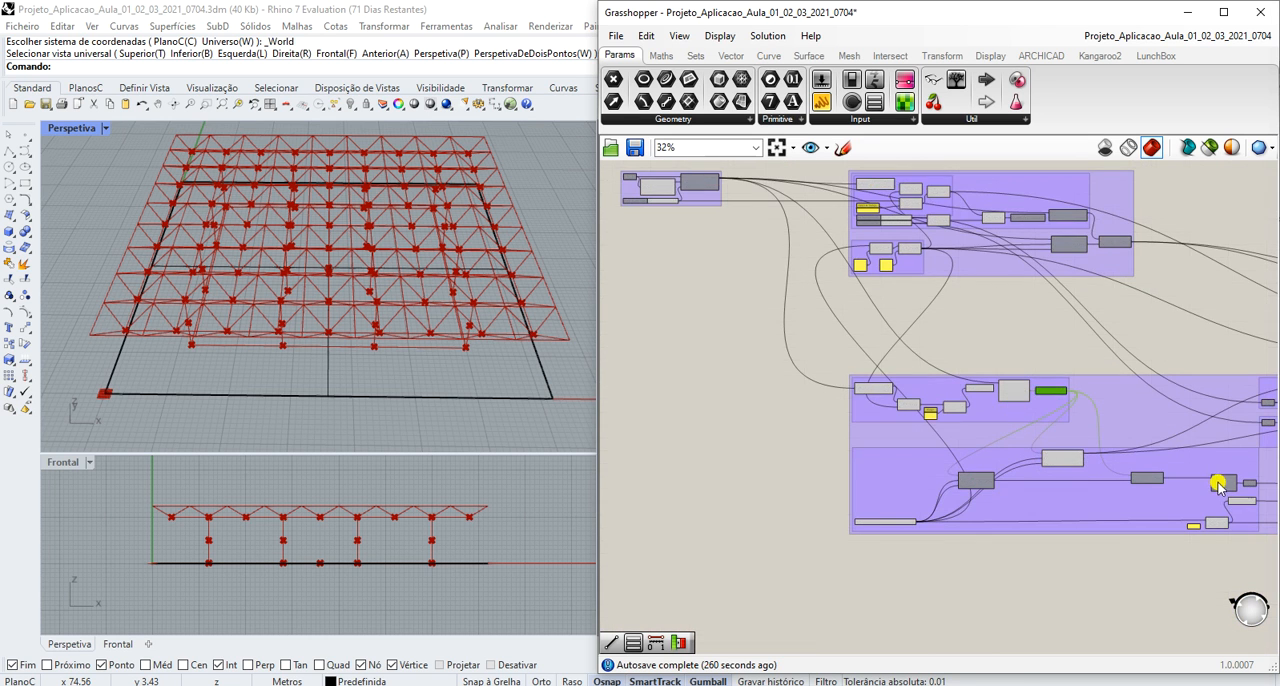
{"action": "scroll", "coordinate": [1190, 490], "scroll_direction": "up", "scroll_amount": 5}
{"action": "scroll", "coordinate": [1134, 494], "scroll_direction": "down", "scroll_amount": 8}
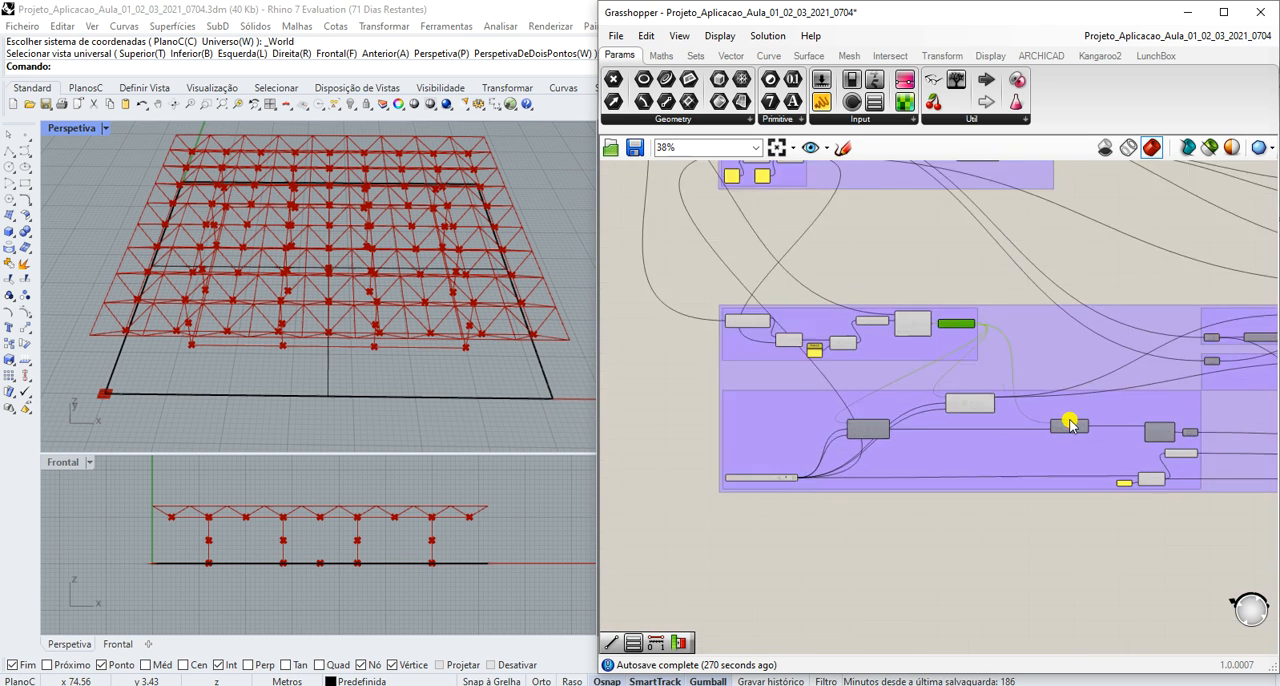
{"action": "scroll", "coordinate": [1188, 424], "scroll_direction": "up", "scroll_amount": 5}
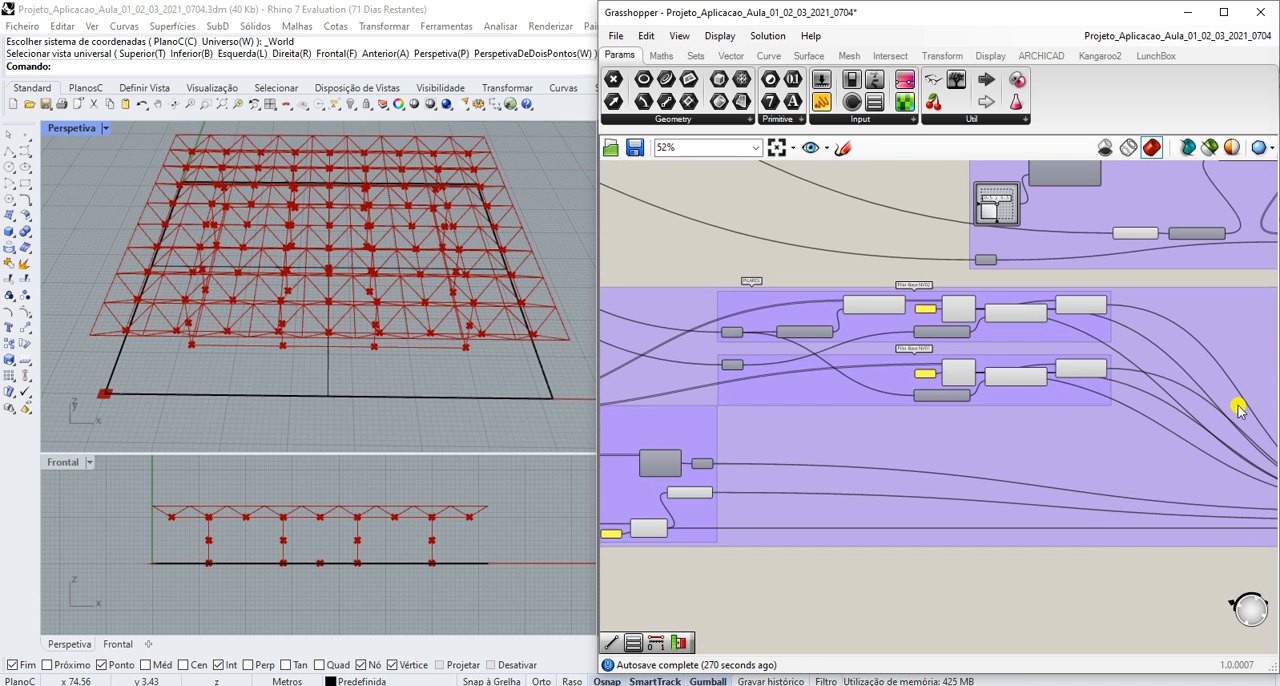
{"action": "scroll", "coordinate": [810, 285], "scroll_direction": "up", "scroll_amount": 3}
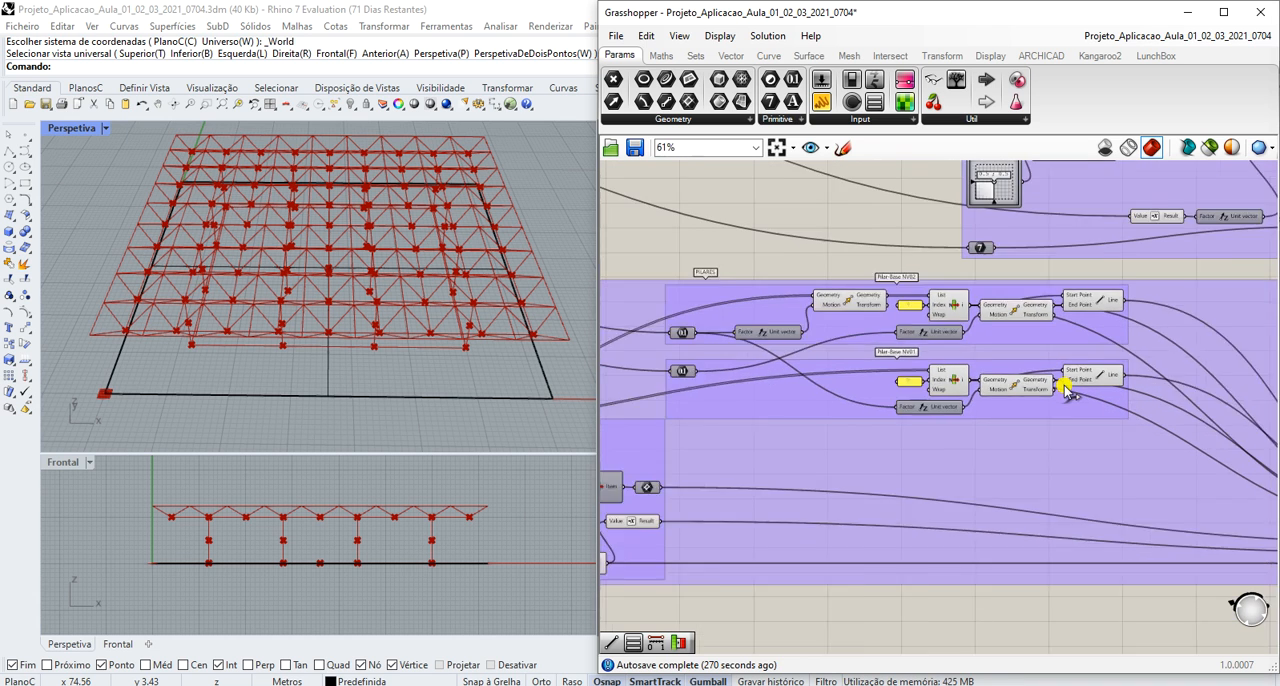
{"action": "scroll", "coordinate": [935, 333], "scroll_direction": "down", "scroll_amount": 1}
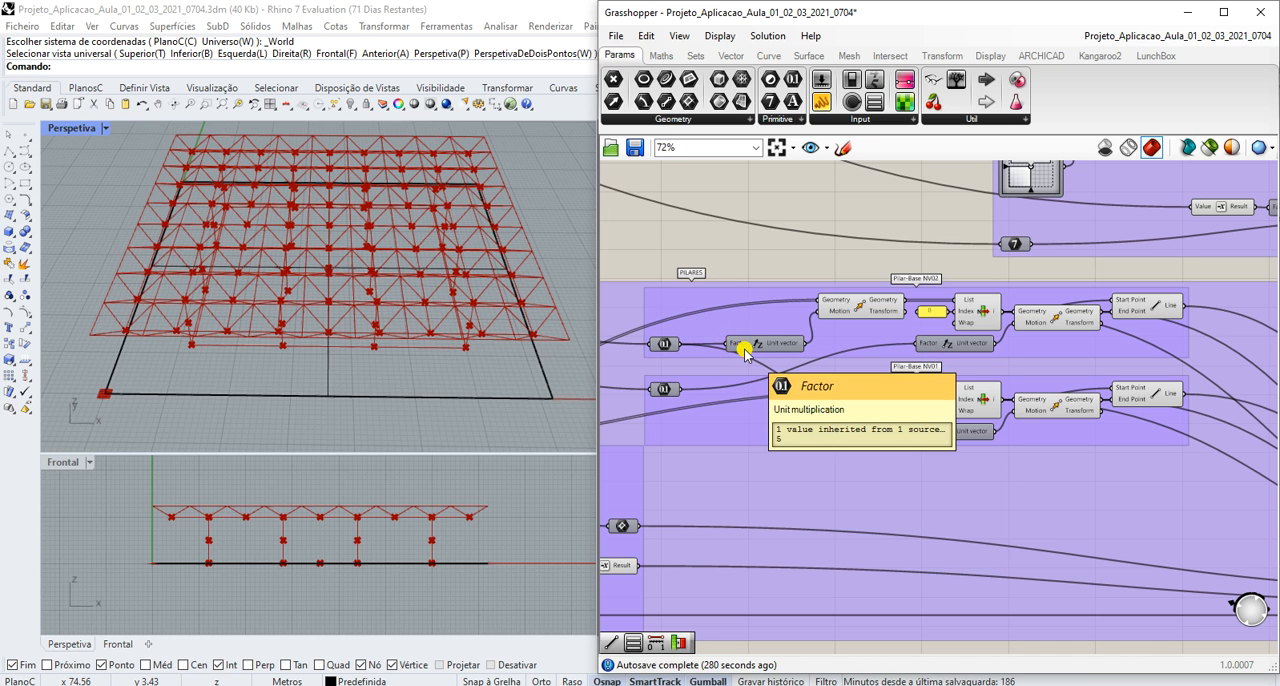
{"action": "scroll", "coordinate": [745, 352], "scroll_direction": "down", "scroll_amount": 5}
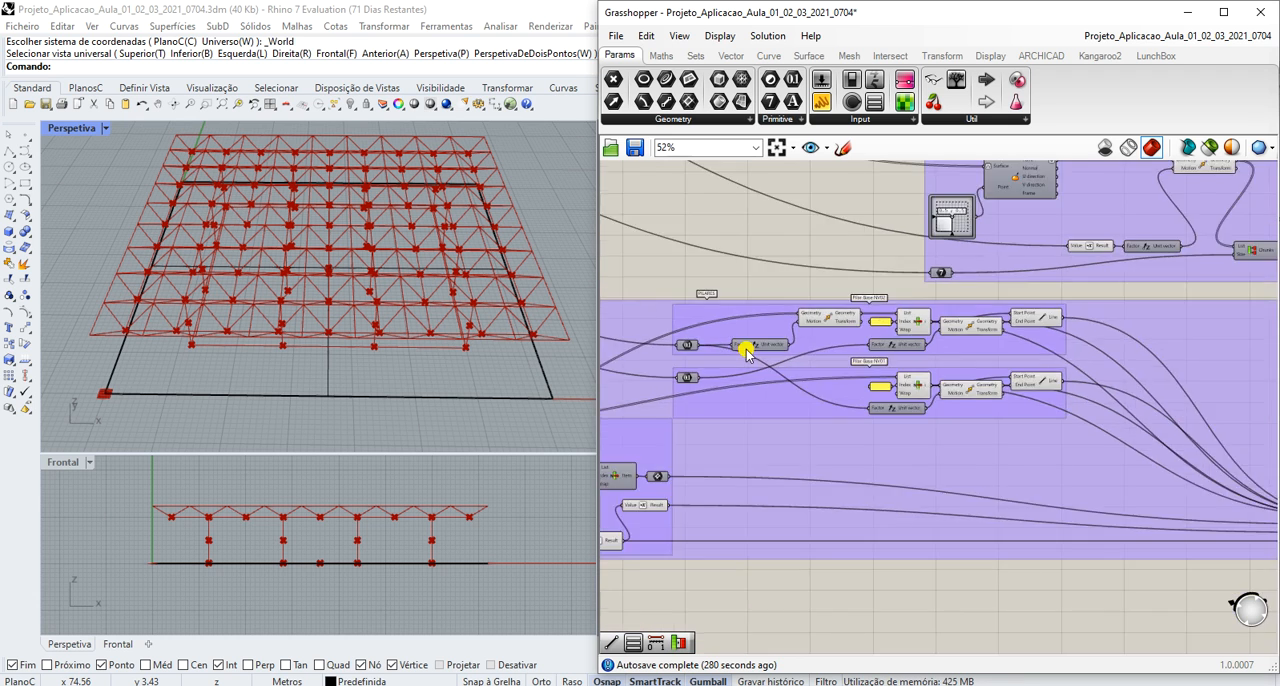
- Examine the Pé Direito NV 01 and NV 02 sliders in Altura NV Topo Cobertura as sources of the column heights
{"action": "scroll", "coordinate": [665, 312], "scroll_direction": "up", "scroll_amount": 3}
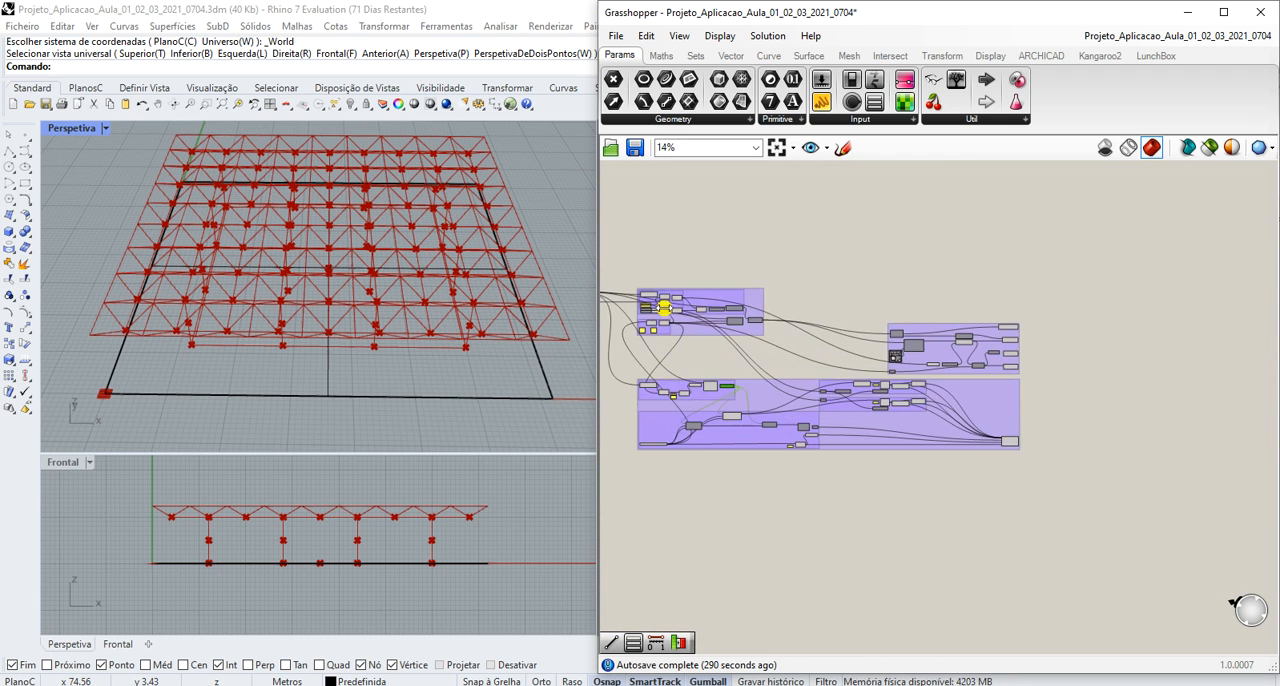
{"action": "scroll", "coordinate": [661, 312], "scroll_direction": "up", "scroll_amount": 3}
{"action": "scroll", "coordinate": [640, 316], "scroll_direction": "down", "scroll_amount": 2}
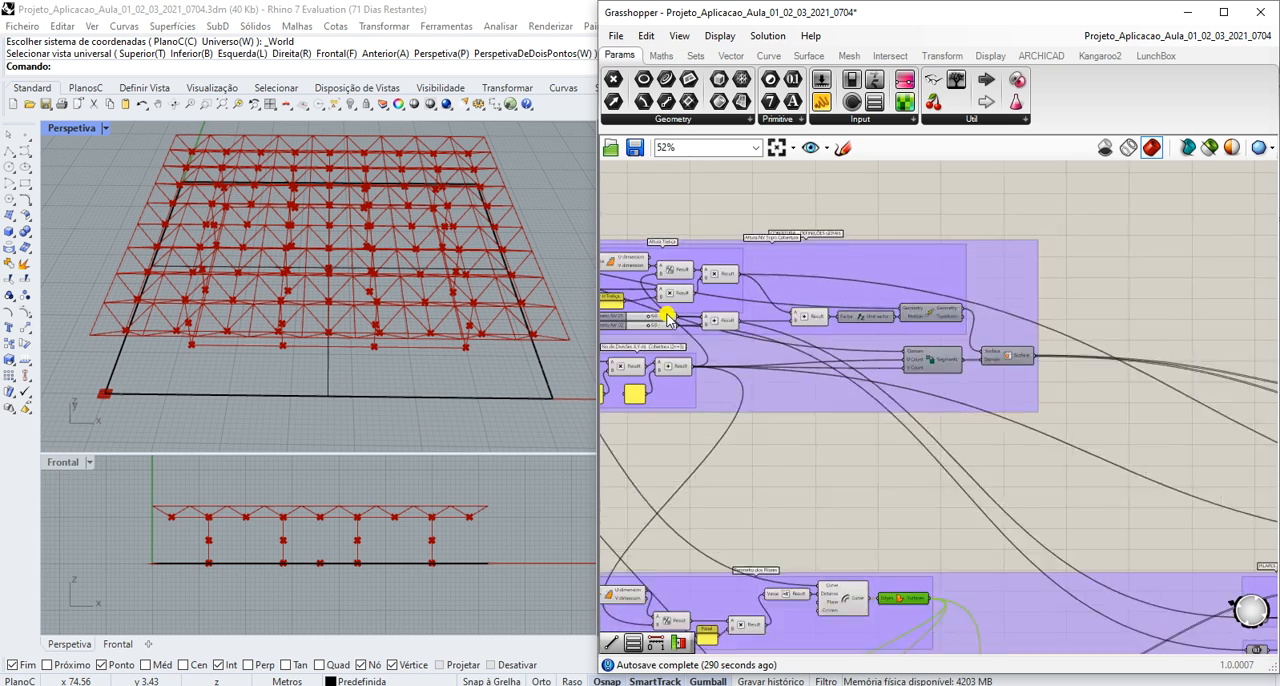
{"action": "scroll", "coordinate": [638, 318], "scroll_direction": "up", "scroll_amount": 5}
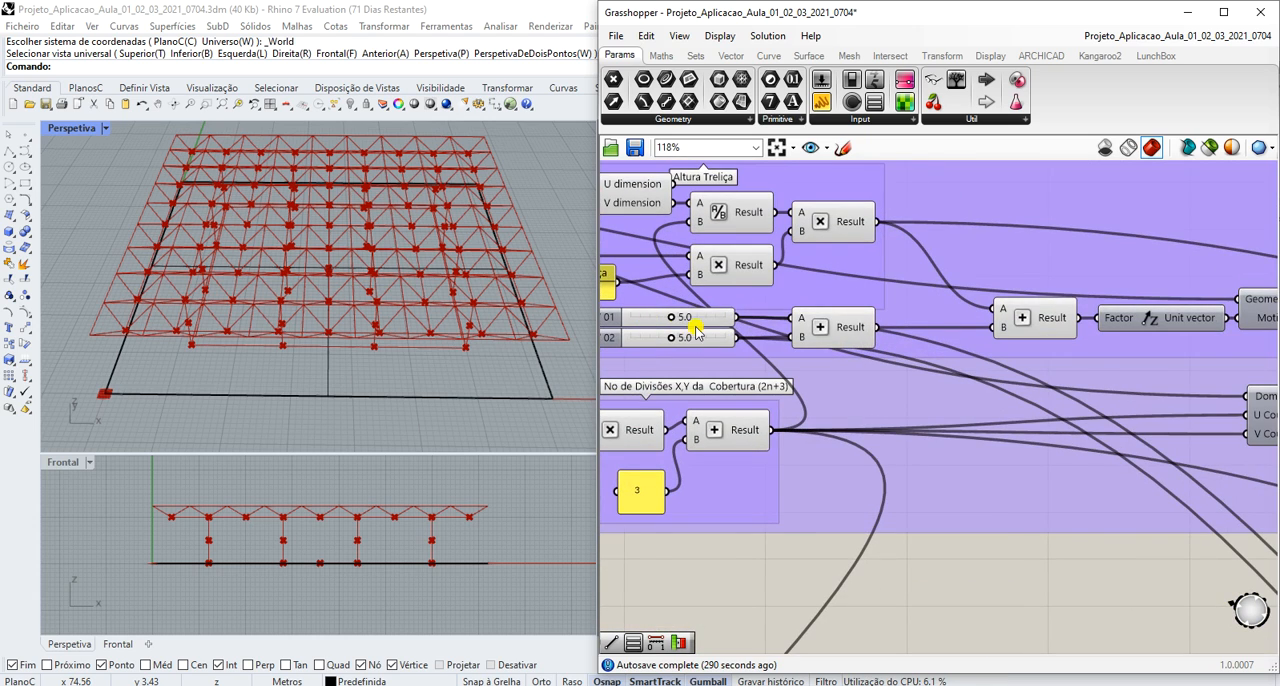
{"action": "scroll", "coordinate": [695, 330], "scroll_direction": "down", "scroll_amount": 4}
{"action": "scroll", "coordinate": [740, 332], "scroll_direction": "up", "scroll_amount": 3}
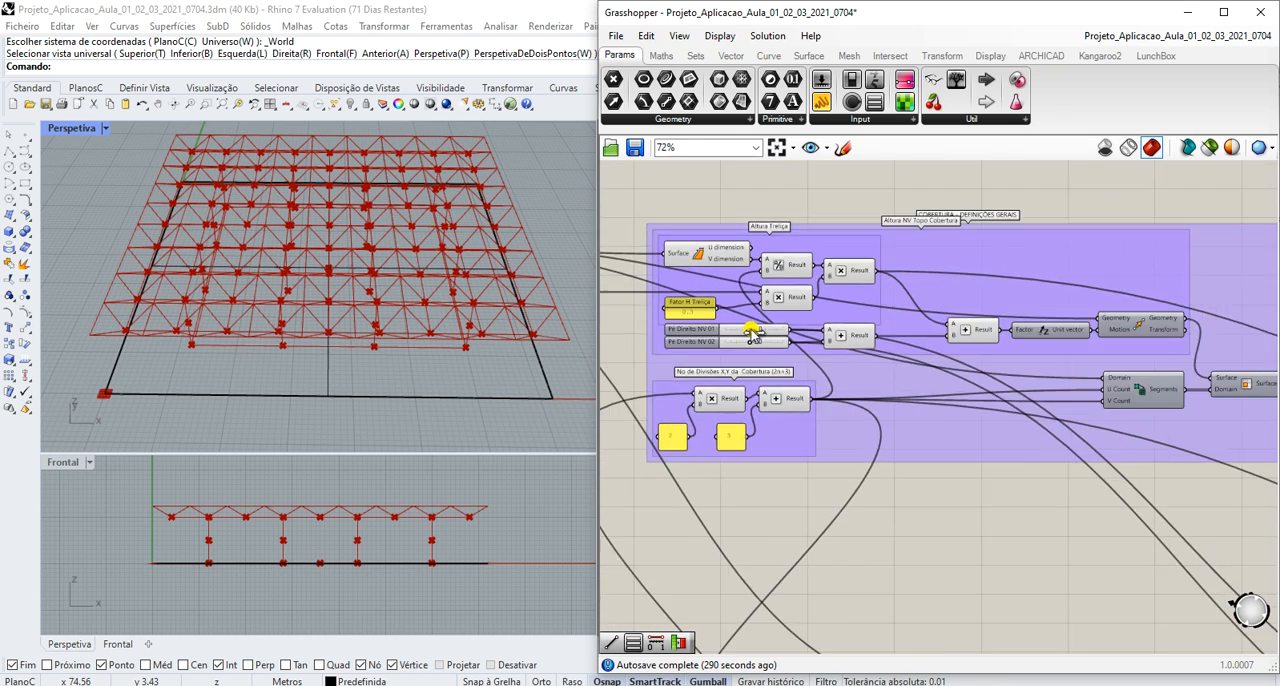
{"action": "scroll", "coordinate": [757, 336], "scroll_direction": "down", "scroll_amount": 3}
- Inspect the Move and Unit Z components in the Pilar-Base NV02 and Pilar-Base NV01 groups
{"action": "scroll", "coordinate": [1205, 563], "scroll_direction": "up", "scroll_amount": 6}
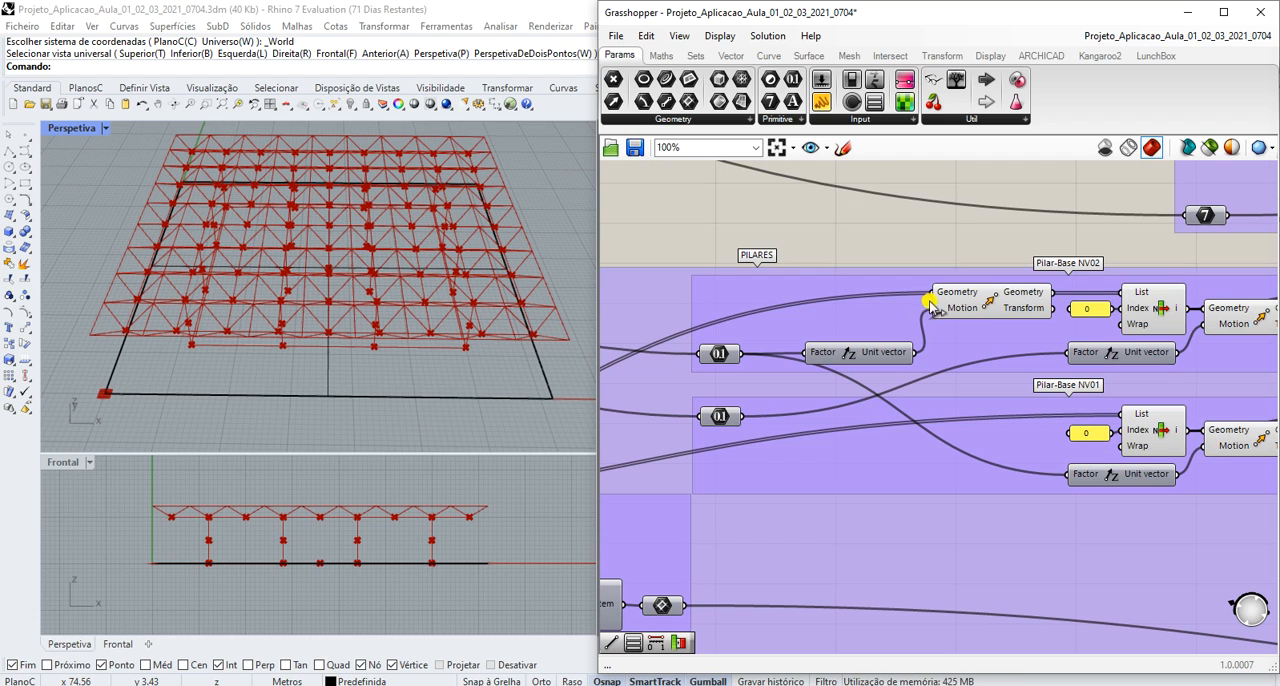
{"action": "mouse_move", "coordinate": [955, 311]}
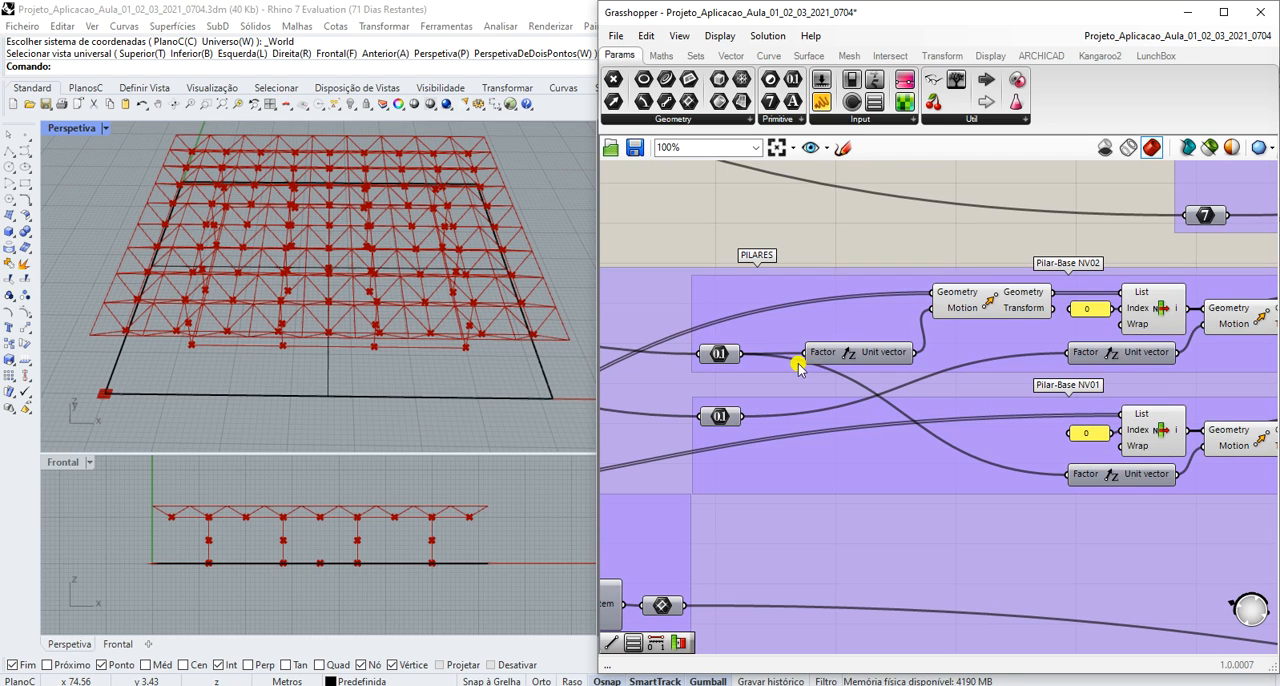
{"action": "scroll", "coordinate": [745, 400], "scroll_direction": "down", "scroll_amount": 3}
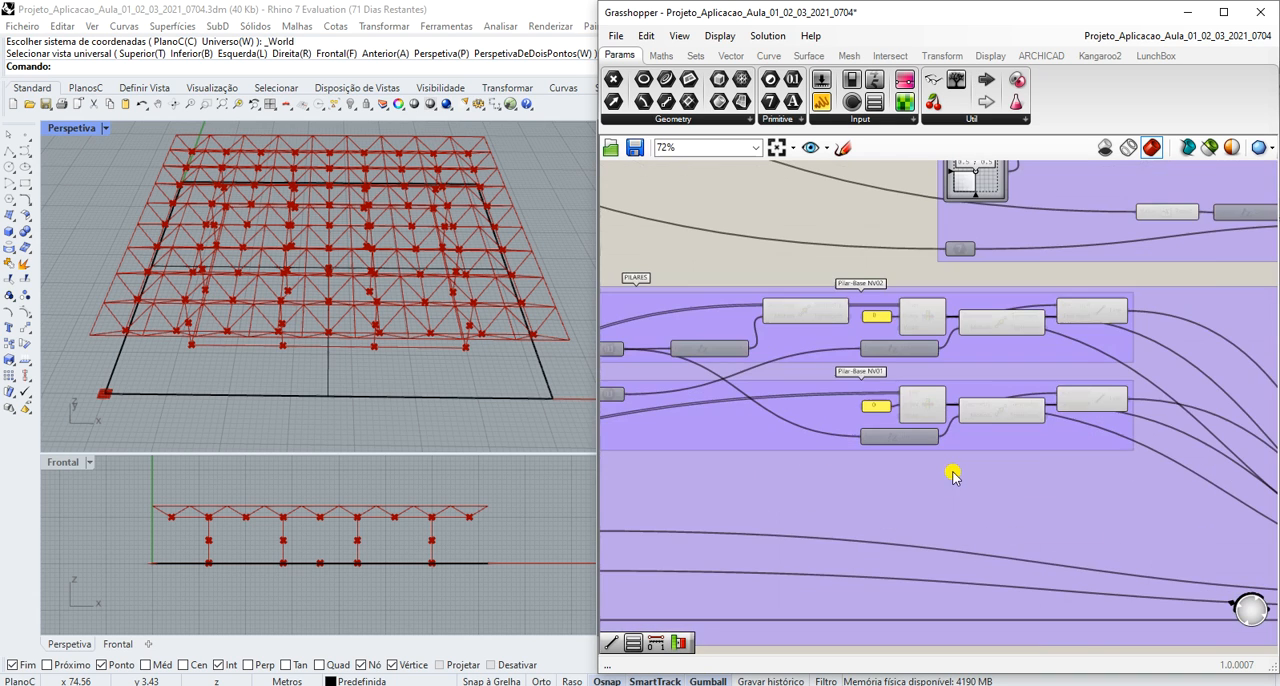
{"action": "scroll", "coordinate": [697, 395], "scroll_direction": "up", "scroll_amount": 1}
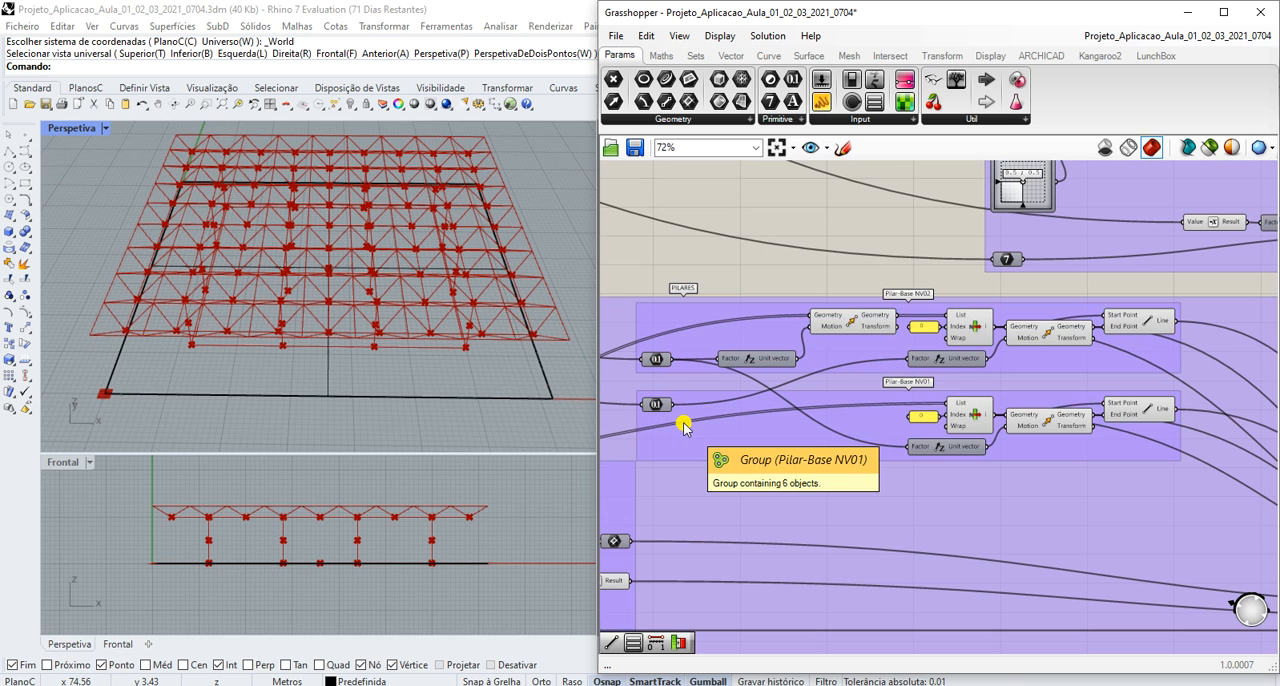
{"action": "scroll", "coordinate": [685, 427], "scroll_direction": "down", "scroll_amount": 1}
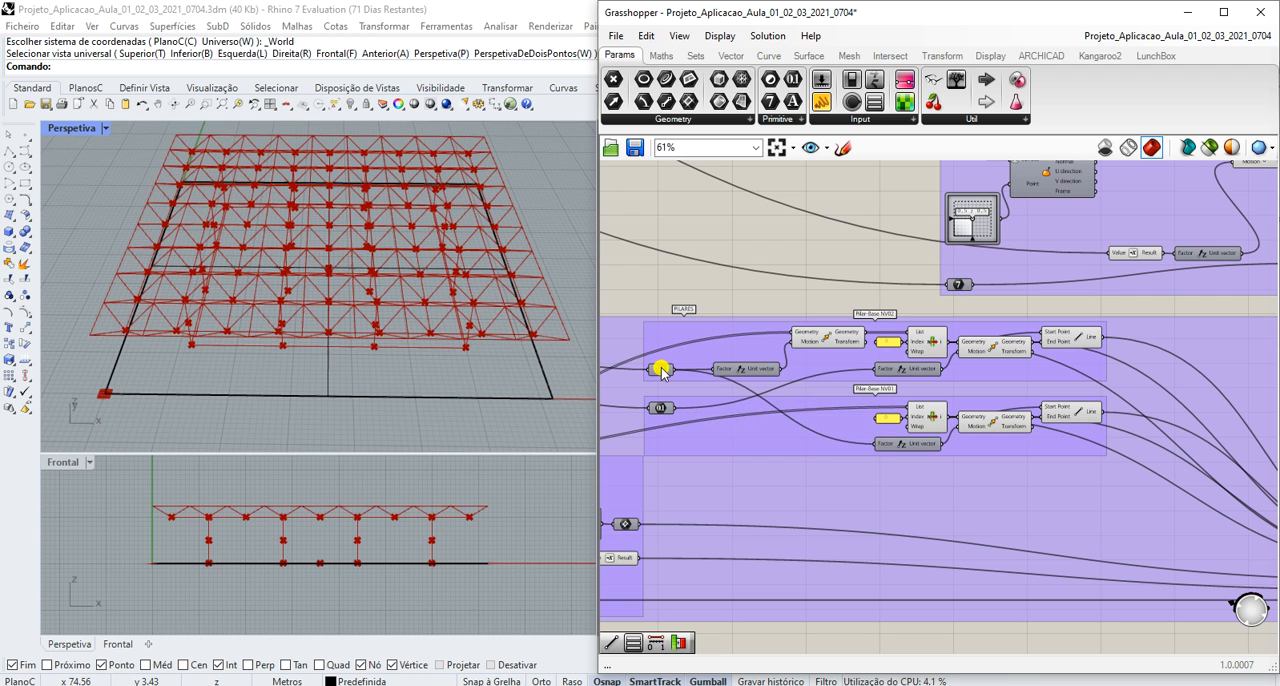
- Trace the upper PILARES number parameter's source wire back to the Pé Direito sliders and Addition in Altura NV Topo Cobertura
{"action": "mouse_move", "coordinate": [662, 370]}
{"action": "scroll", "coordinate": [665, 371], "scroll_direction": "down", "scroll_amount": 3}
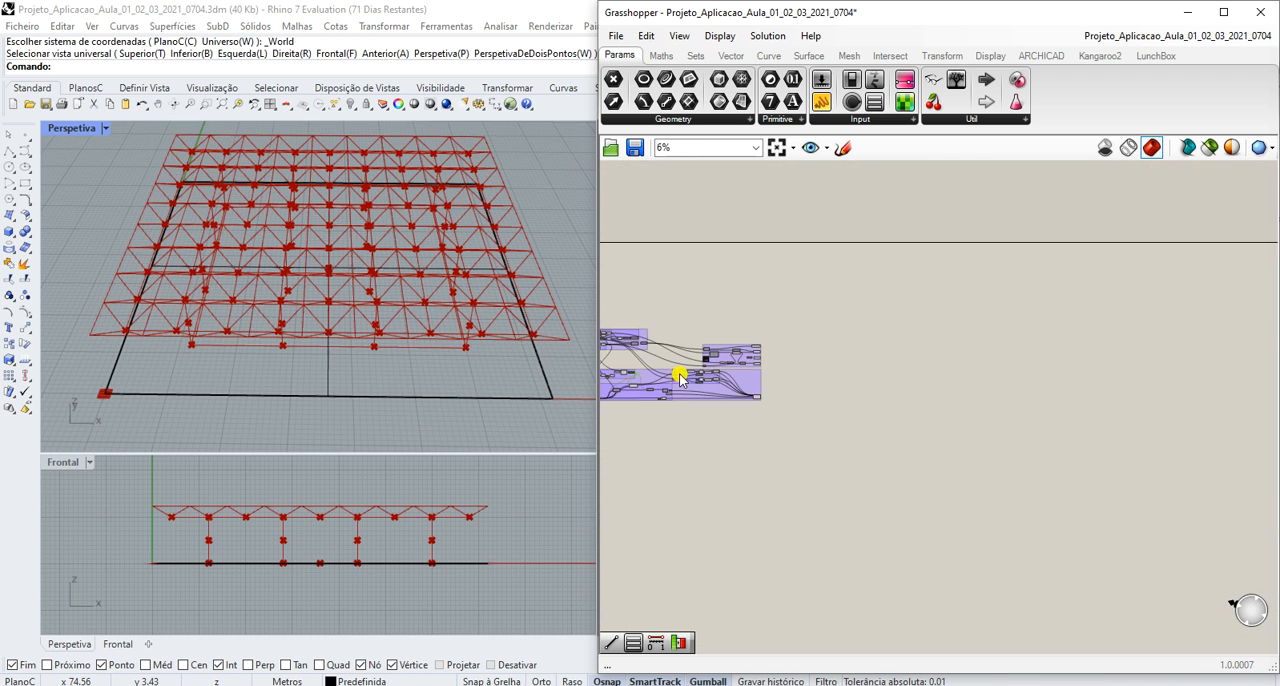
{"action": "scroll", "coordinate": [690, 377], "scroll_direction": "up", "scroll_amount": 2}
{"action": "scroll", "coordinate": [719, 393], "scroll_direction": "up", "scroll_amount": 3}
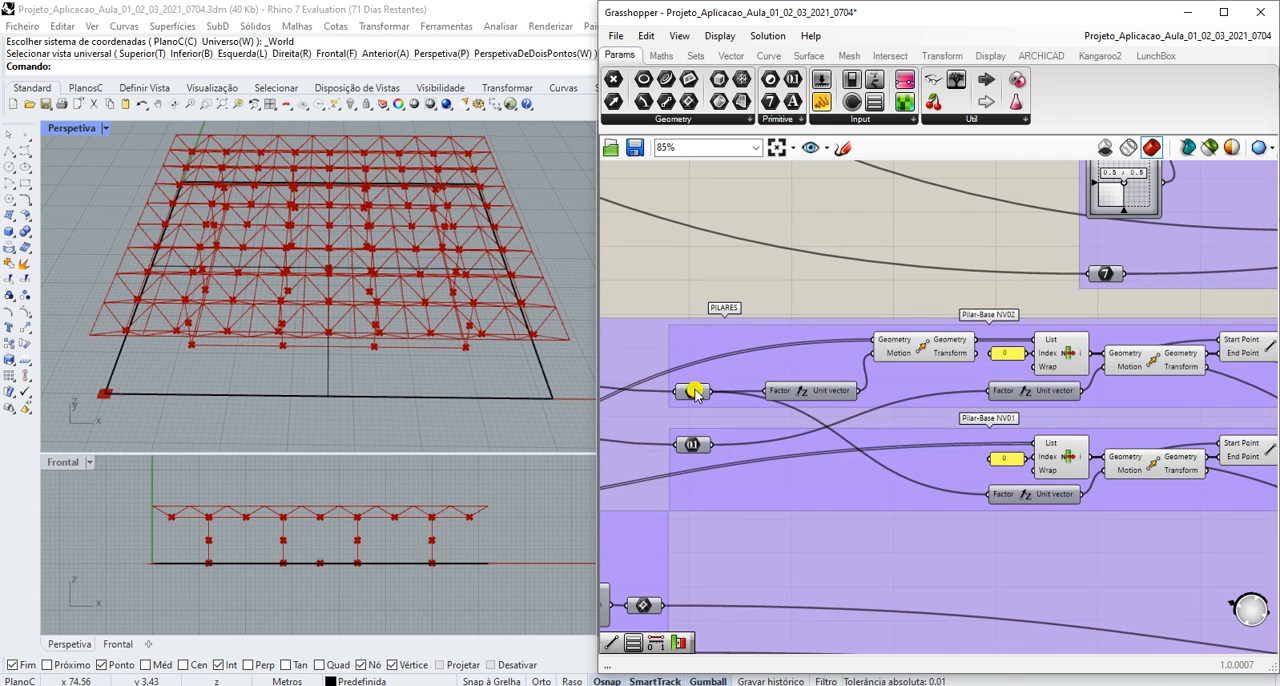
{"action": "scroll", "coordinate": [695, 393], "scroll_direction": "down", "scroll_amount": 6}
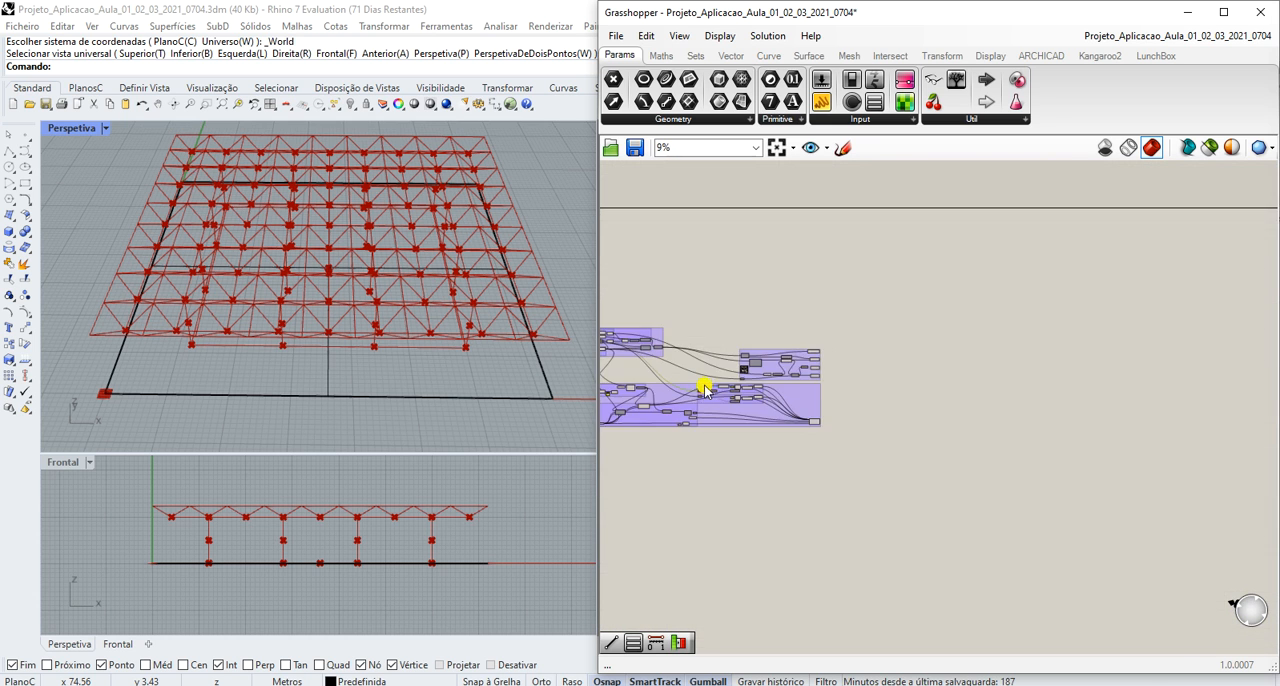
{"action": "scroll", "coordinate": [660, 358], "scroll_direction": "up", "scroll_amount": 8}
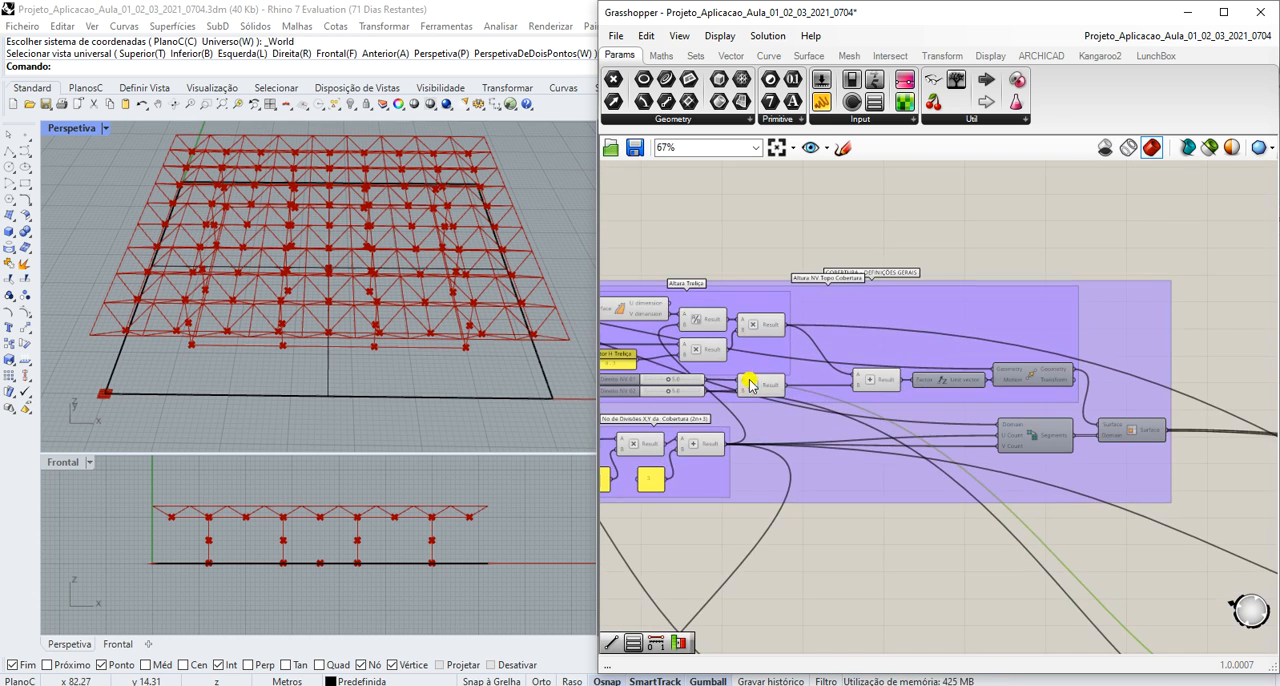
{"action": "scroll", "coordinate": [745, 397], "scroll_direction": "up", "scroll_amount": 1}
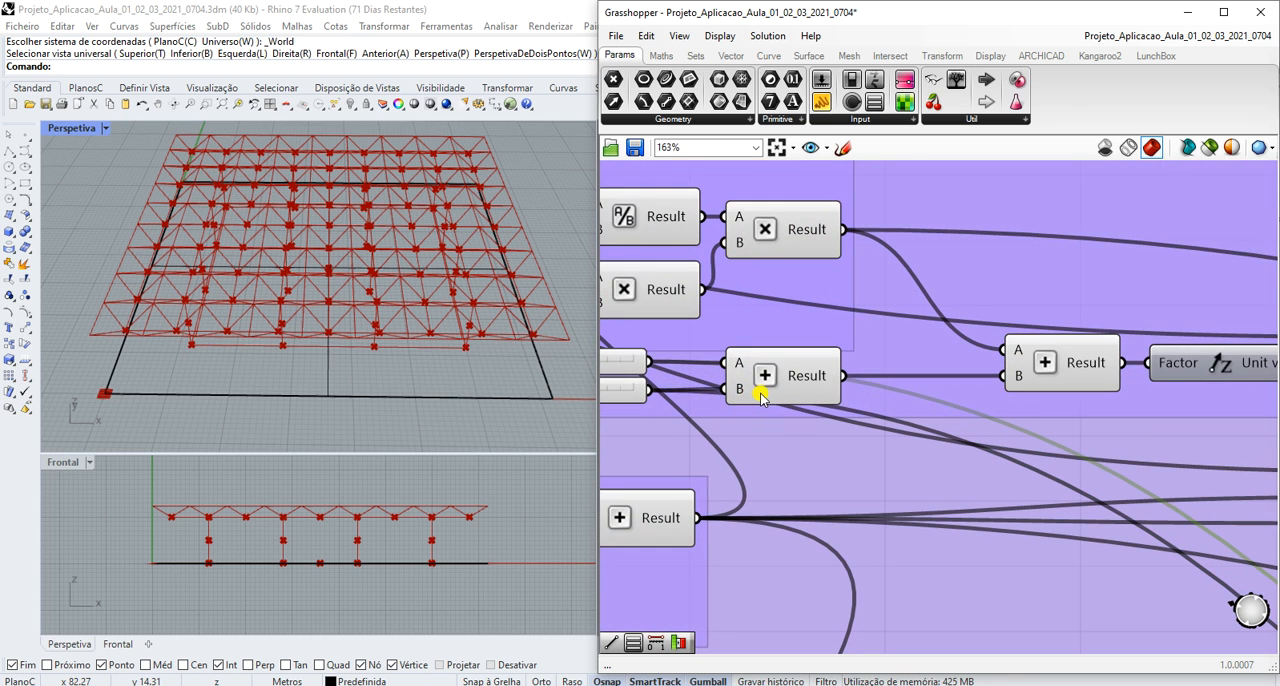
{"action": "scroll", "coordinate": [760, 400], "scroll_direction": "up", "scroll_amount": 3}
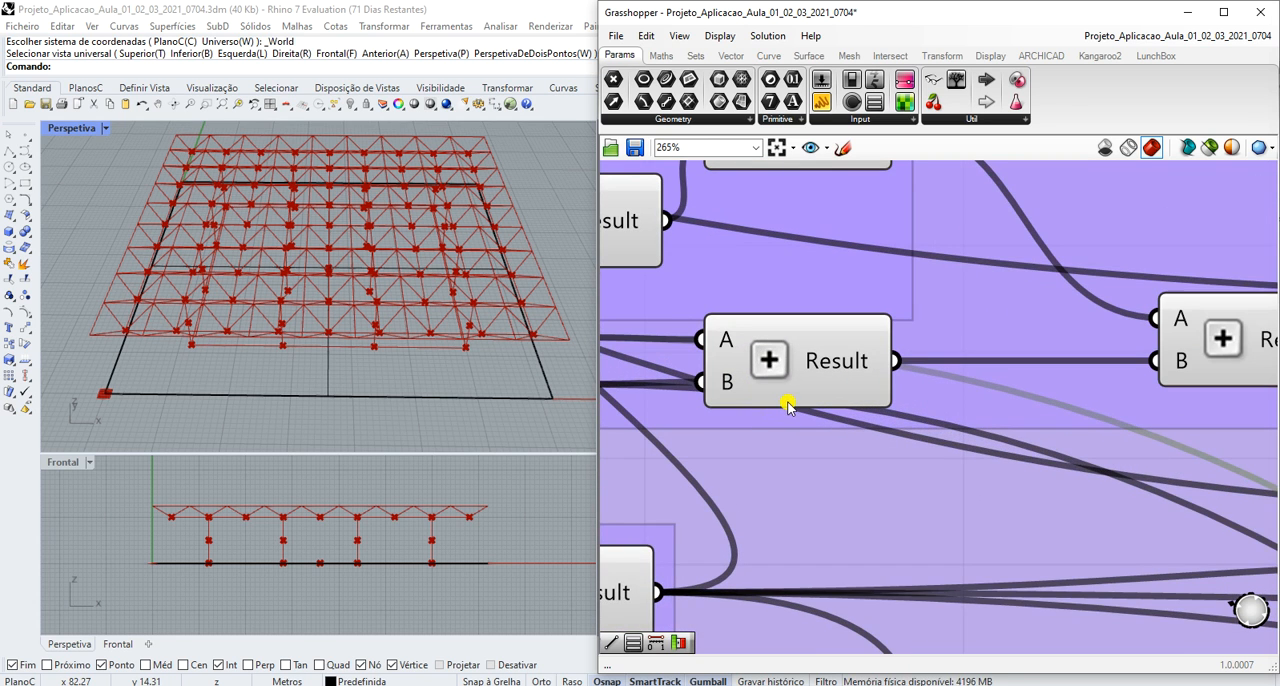
{"action": "scroll", "coordinate": [790, 404], "scroll_direction": "down", "scroll_amount": 4}
{"action": "scroll", "coordinate": [715, 388], "scroll_direction": "down", "scroll_amount": 4}
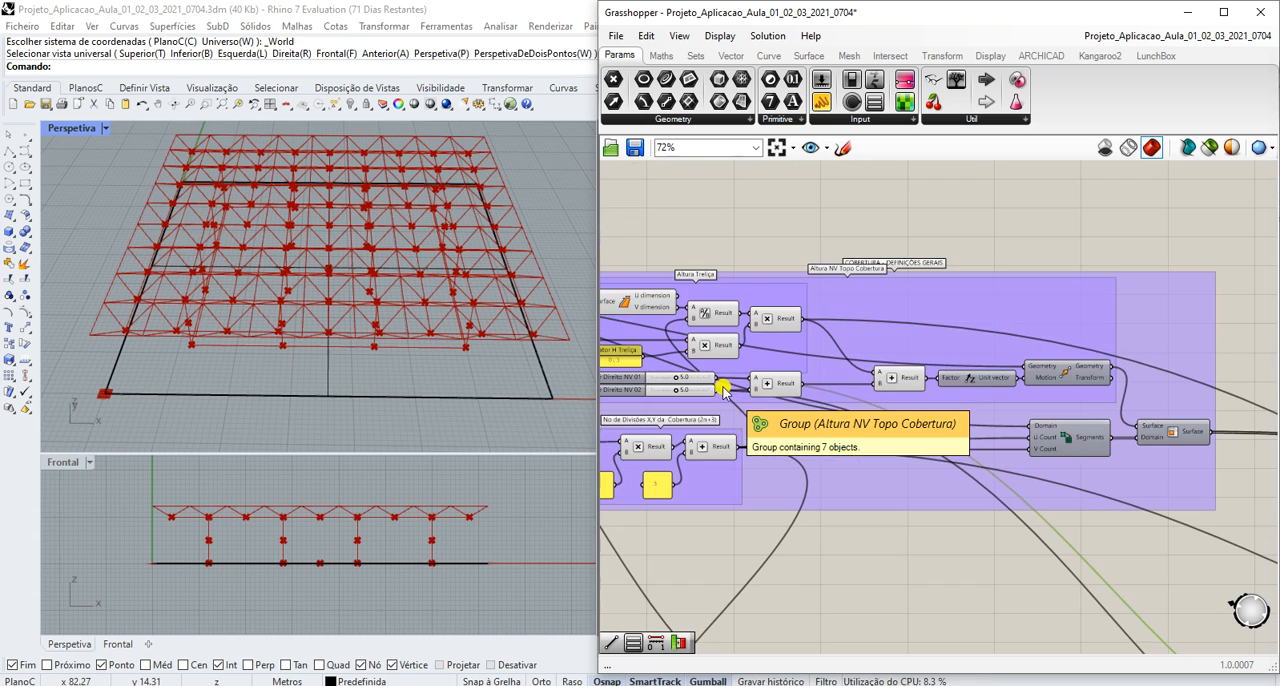
{"action": "scroll", "coordinate": [660, 376], "scroll_direction": "down", "scroll_amount": 1}
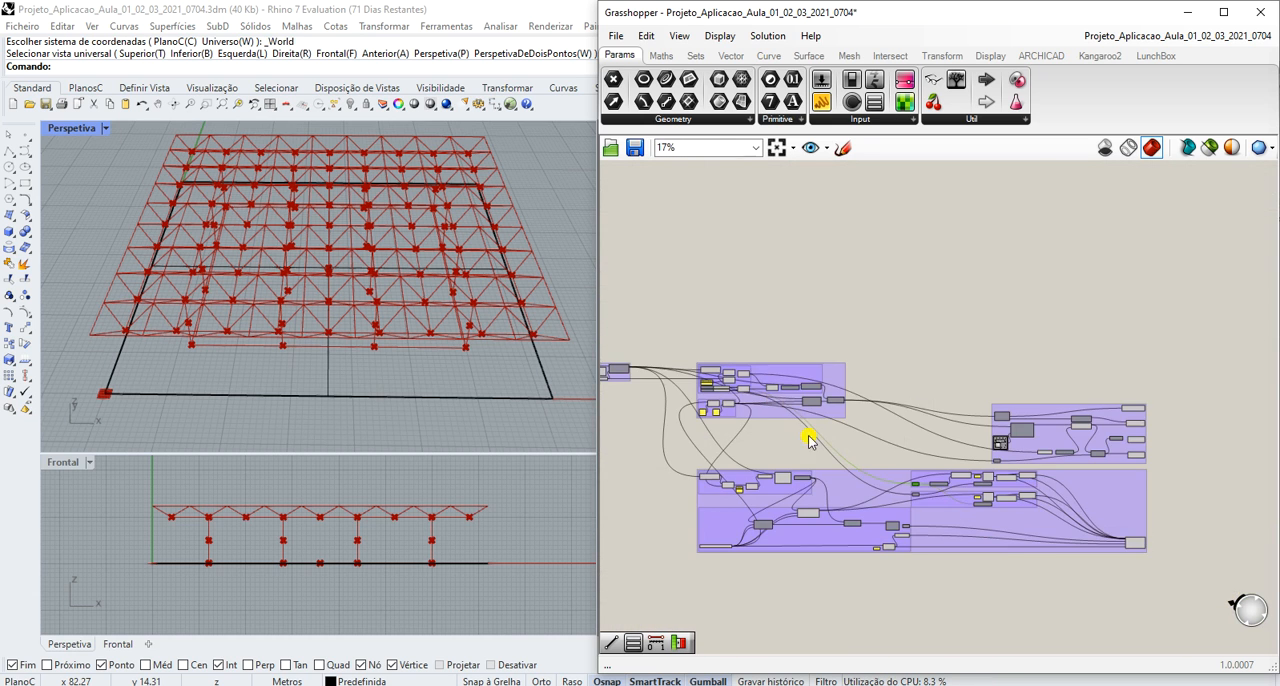
- Clear the selection and compare how the two PILARES number parameters feed the Pilar-Base NV02 and NV01 unit vectors
{"action": "scroll", "coordinate": [850, 440], "scroll_direction": "up", "scroll_amount": 3}
{"action": "left_click", "coordinate": [879, 377]}
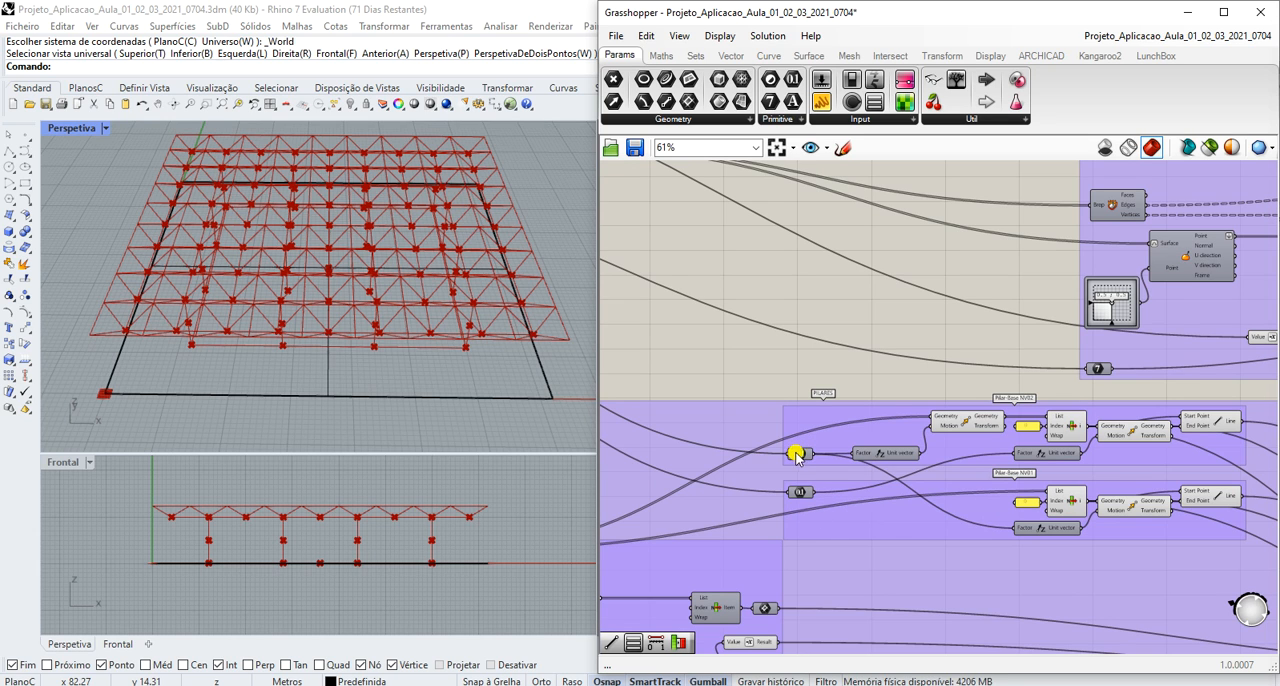
{"action": "scroll", "coordinate": [808, 488], "scroll_direction": "up", "scroll_amount": 2}
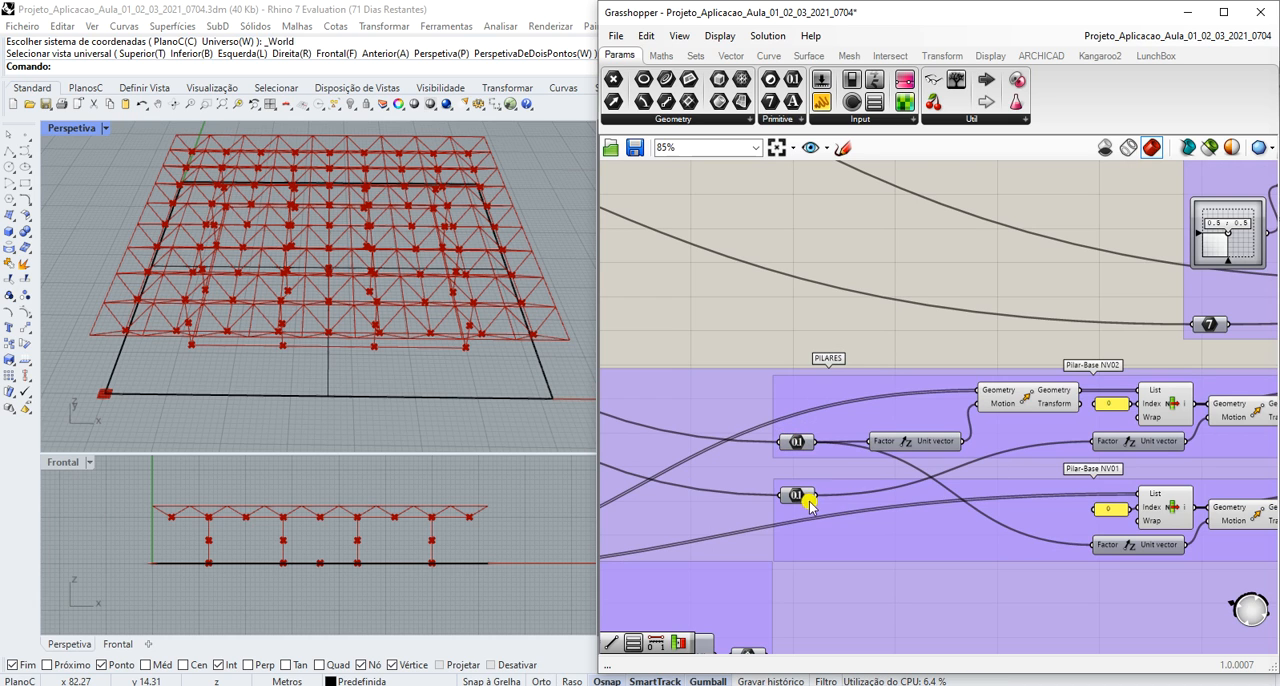
{"action": "scroll", "coordinate": [797, 494], "scroll_direction": "down", "scroll_amount": 2}
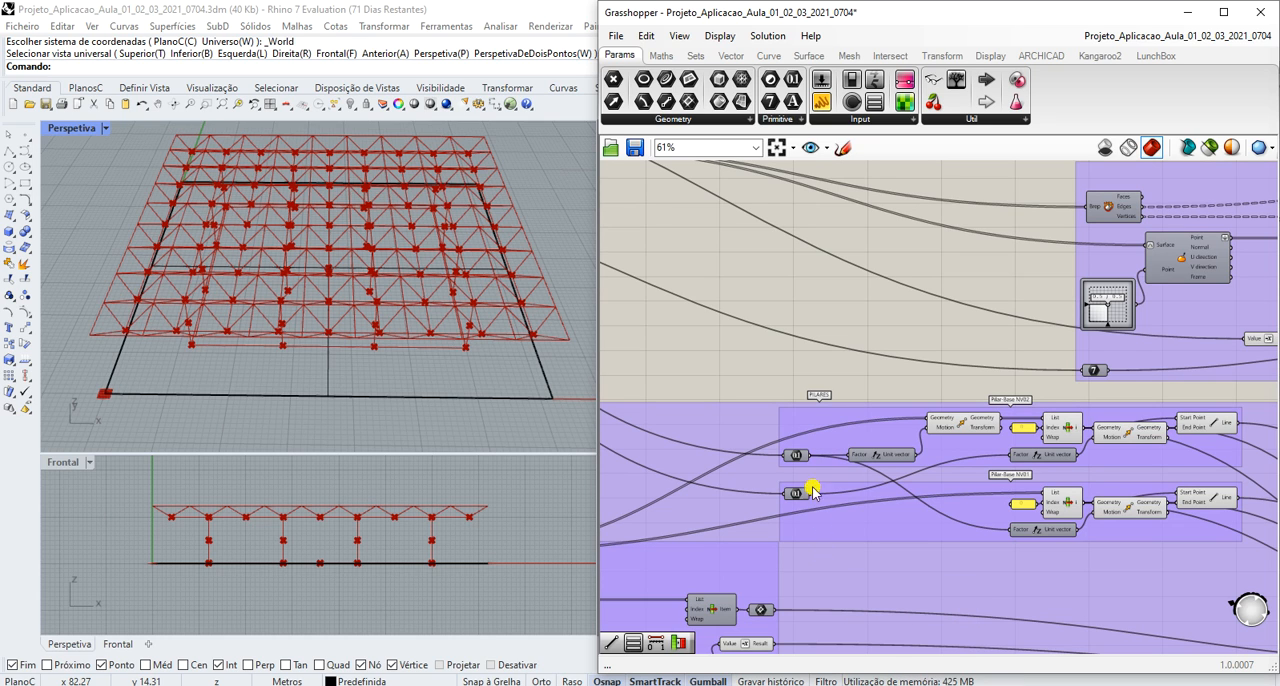
{"action": "mouse_move", "coordinate": [796, 457]}
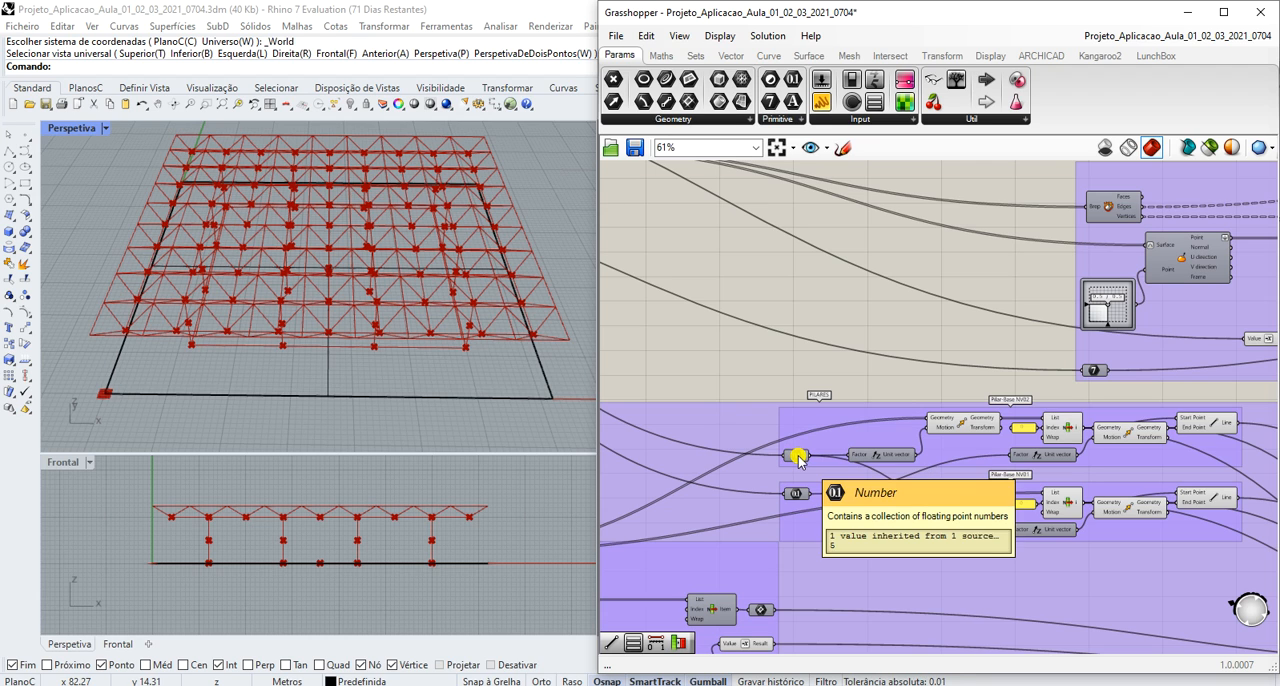
- Highlight the base point retrieved by the List Item component in Pilar-Base NV01
{"action": "left_click", "coordinate": [1068, 508]}
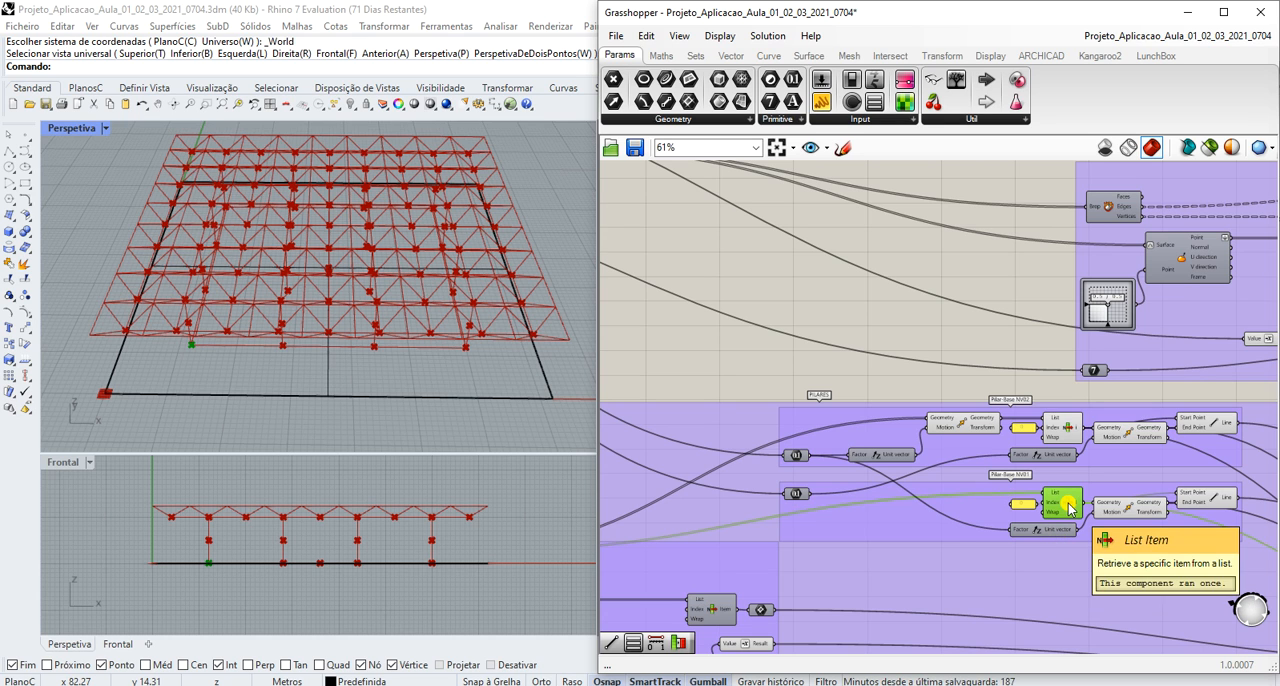
{"action": "scroll", "coordinate": [1046, 583], "scroll_direction": "down", "scroll_amount": 3}
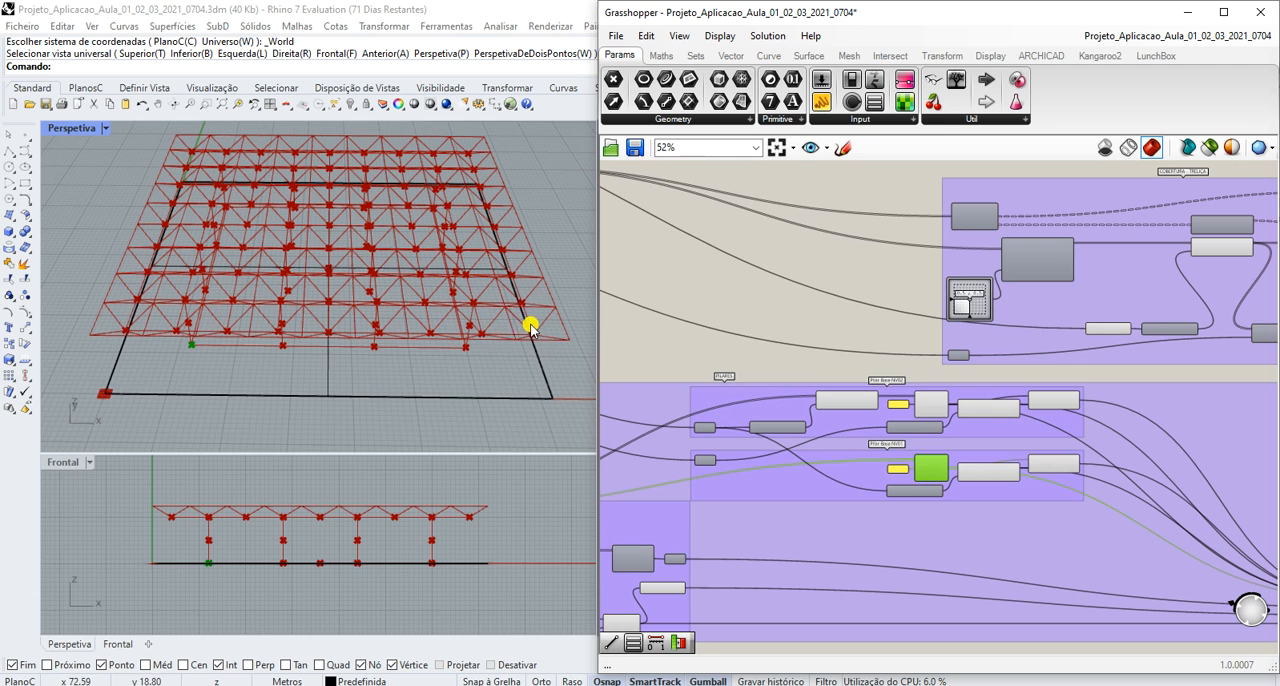
{"action": "scroll", "coordinate": [878, 507], "scroll_direction": "down", "scroll_amount": 3}
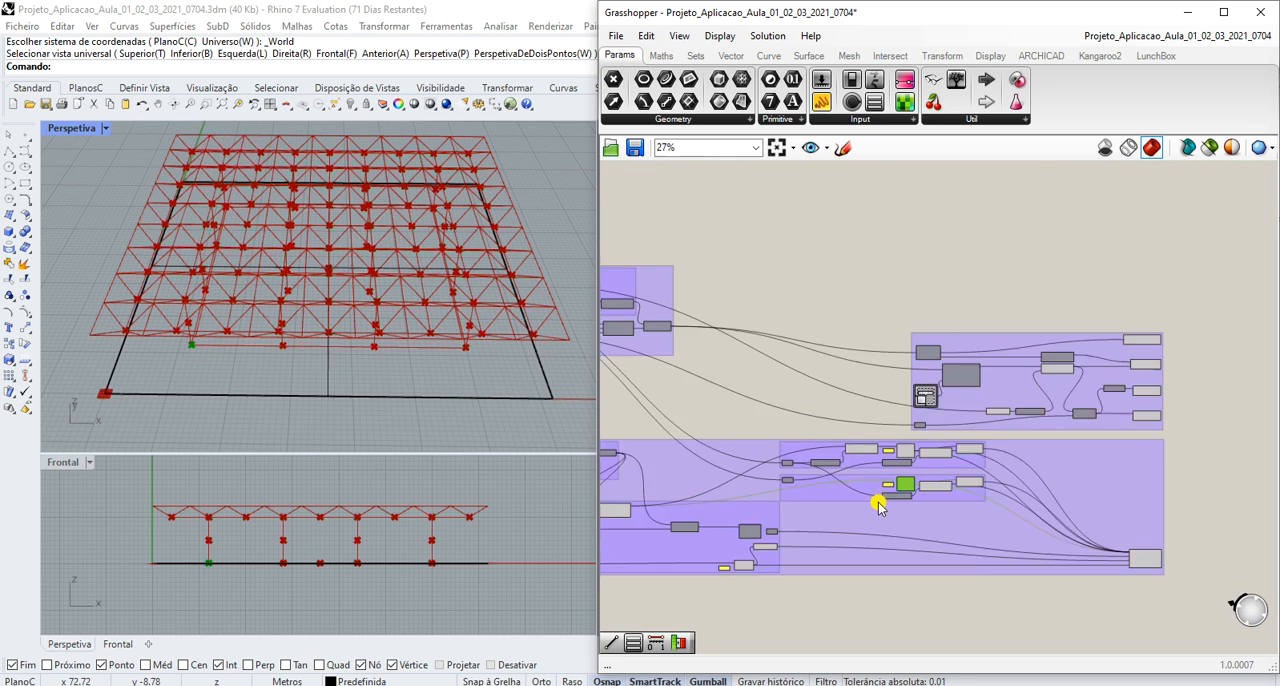
- Highlight the Posição dos Pilares points and trace their output to the Pilar-Base NV02 and NV01 groups
{"action": "scroll", "coordinate": [623, 514], "scroll_direction": "up", "scroll_amount": 4}
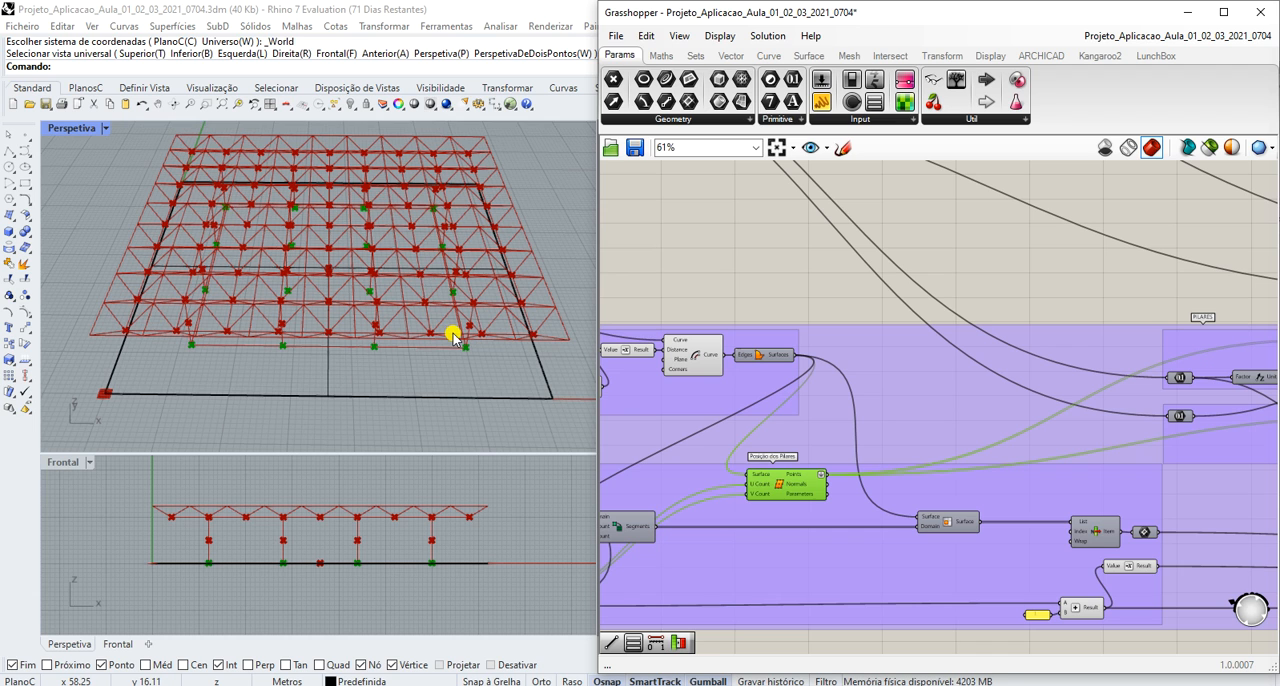
{"action": "scroll", "coordinate": [453, 338], "scroll_direction": "down", "scroll_amount": 3}
{"action": "scroll", "coordinate": [453, 338], "scroll_direction": "up", "scroll_amount": 3}
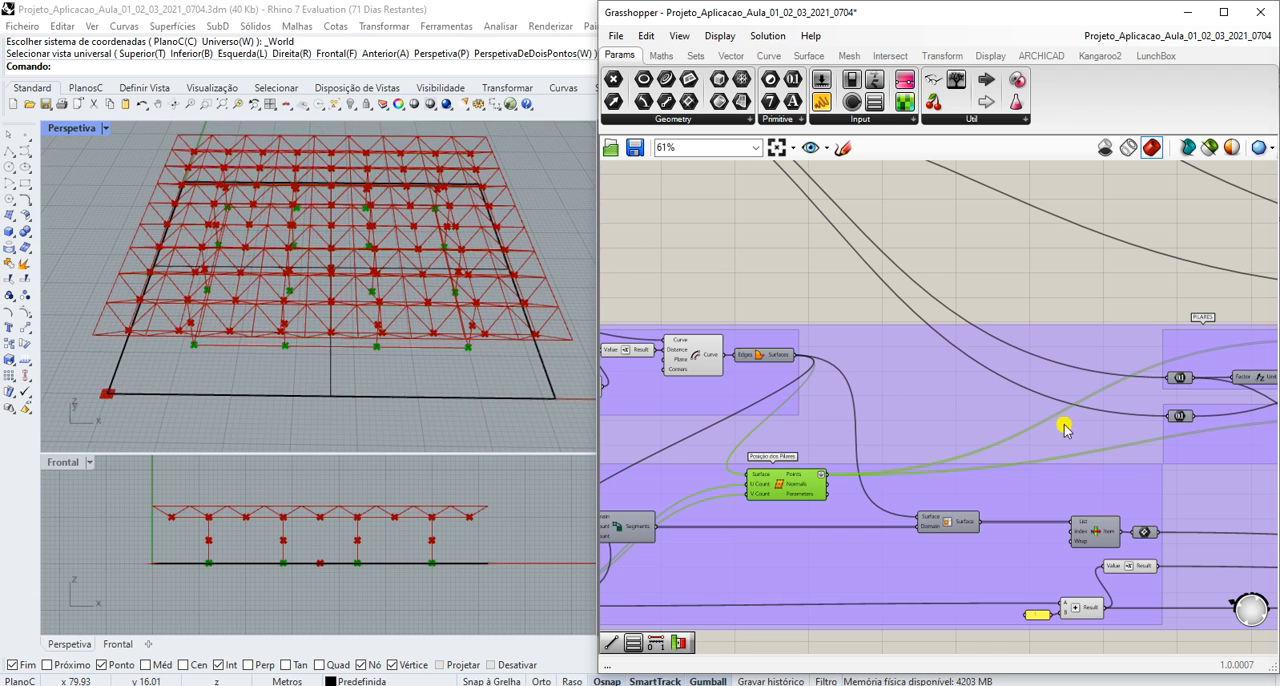
{"action": "scroll", "coordinate": [1063, 440], "scroll_direction": "down", "scroll_amount": 4}
{"action": "scroll", "coordinate": [1255, 450], "scroll_direction": "up", "scroll_amount": 3}
{"action": "scroll", "coordinate": [1260, 448], "scroll_direction": "up", "scroll_amount": 2}
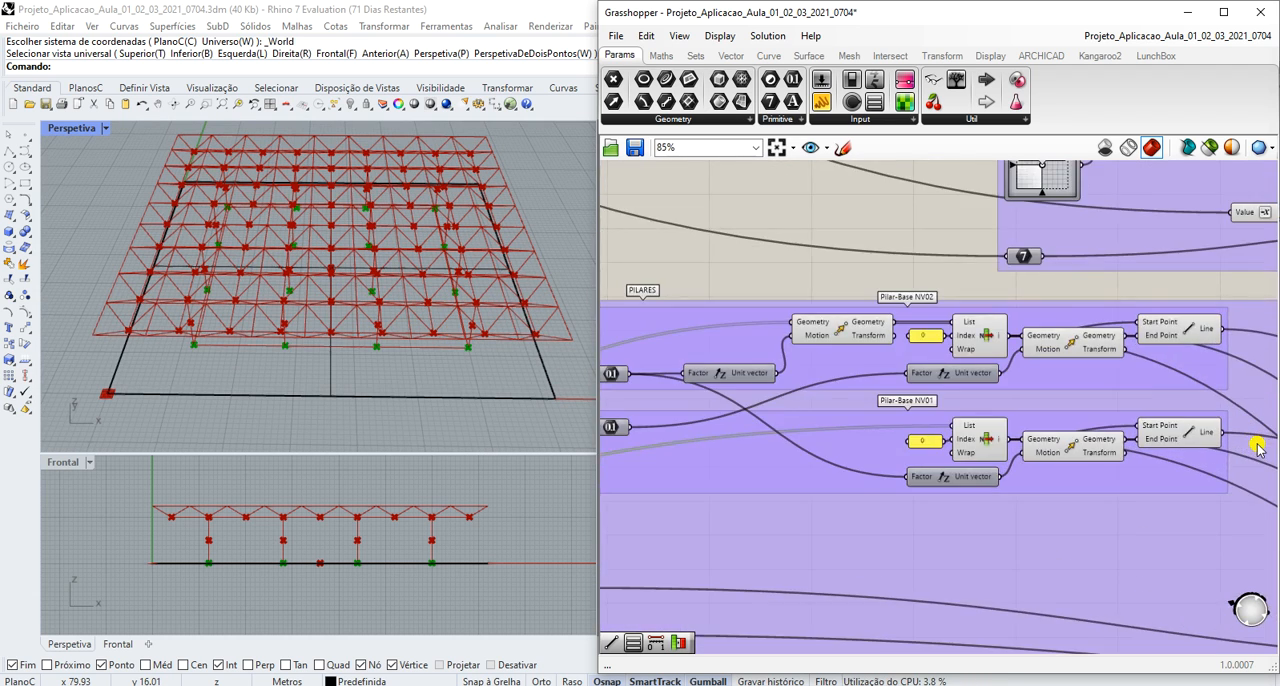
{"action": "scroll", "coordinate": [1053, 484], "scroll_direction": "down", "scroll_amount": 4}
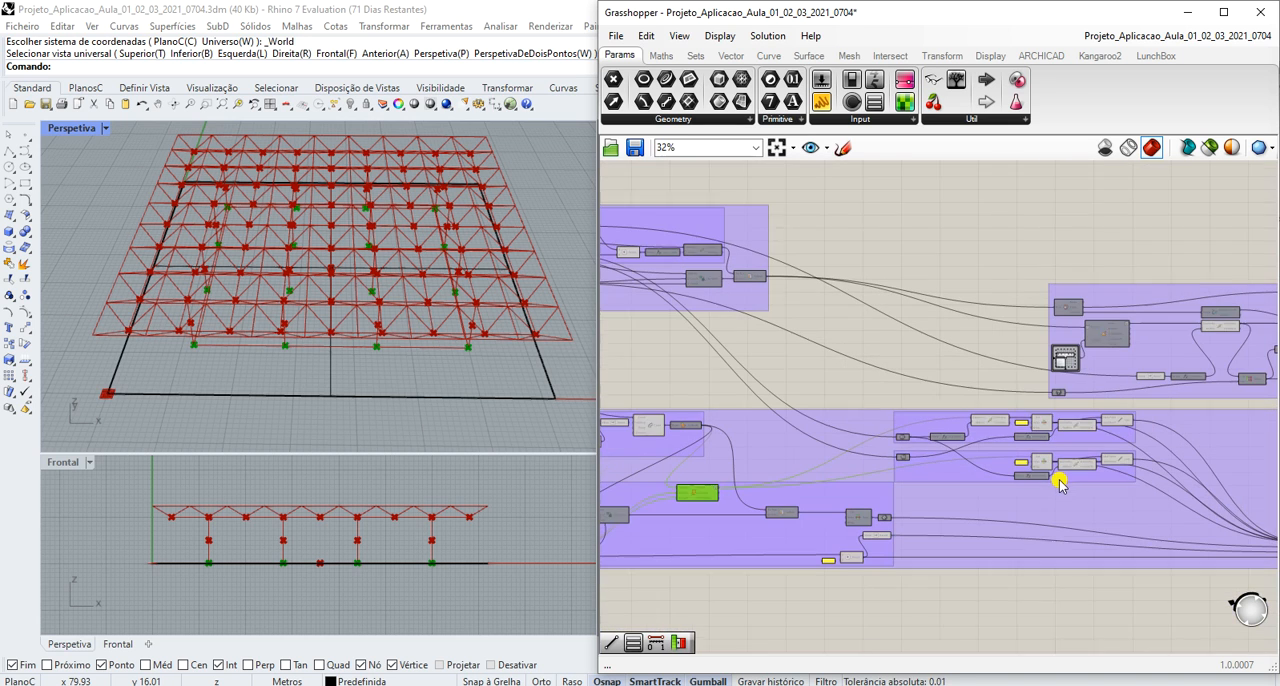
{"action": "scroll", "coordinate": [586, 486], "scroll_direction": "up", "scroll_amount": 2}
{"action": "scroll", "coordinate": [676, 487], "scroll_direction": "up", "scroll_amount": 5}
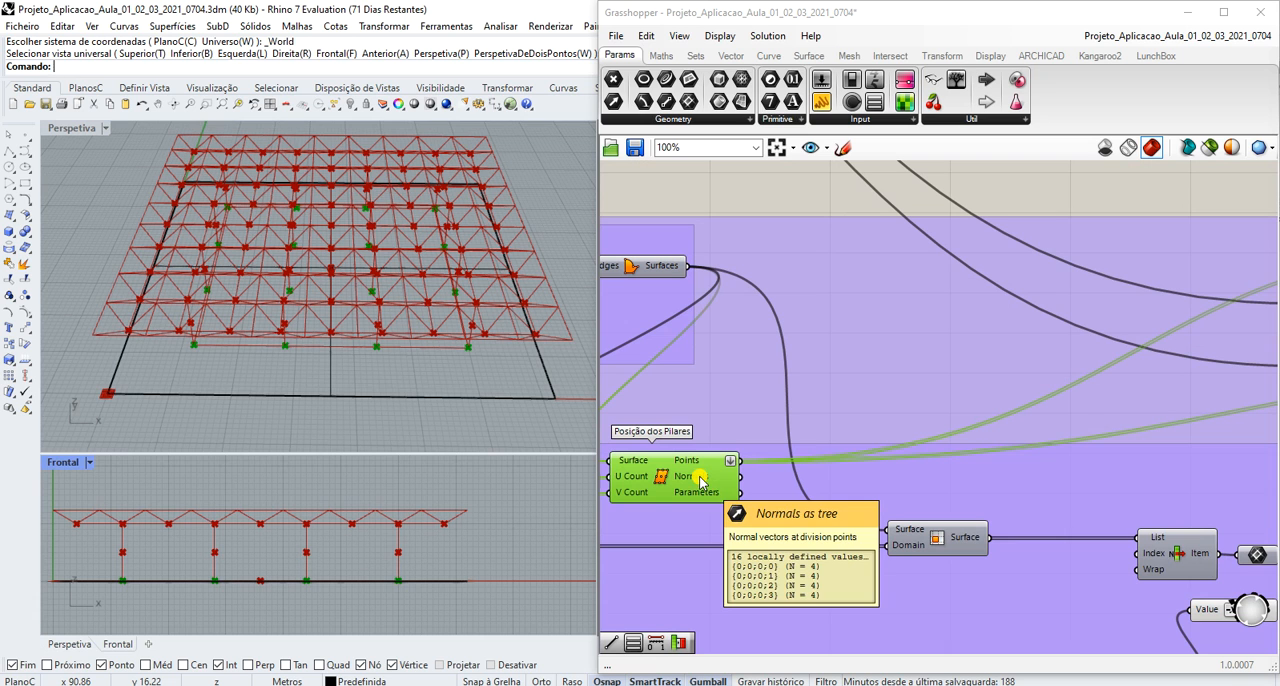
- Compare the base points retrieved by the List Item components in Pilar-Base NV02 and Pilar-Base NV01
{"action": "scroll", "coordinate": [700, 480], "scroll_direction": "down", "scroll_amount": 5}
{"action": "scroll", "coordinate": [1250, 423], "scroll_direction": "up", "scroll_amount": 4}
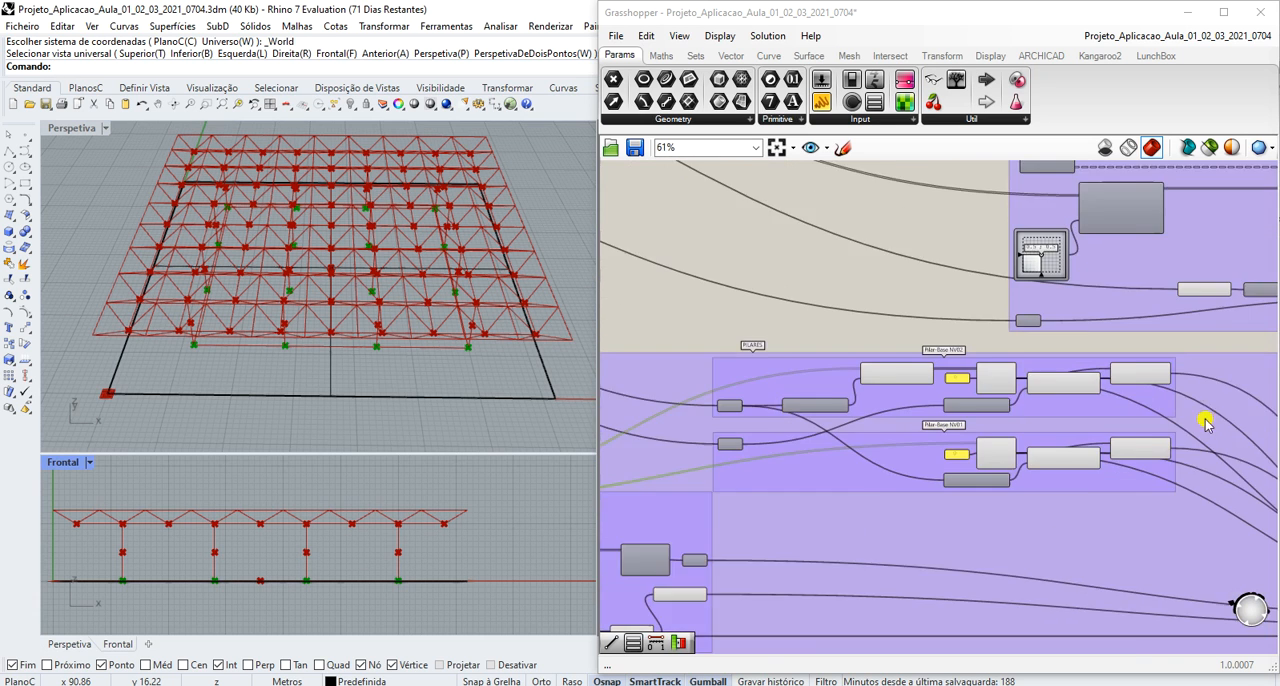
{"action": "scroll", "coordinate": [1083, 427], "scroll_direction": "up", "scroll_amount": 1}
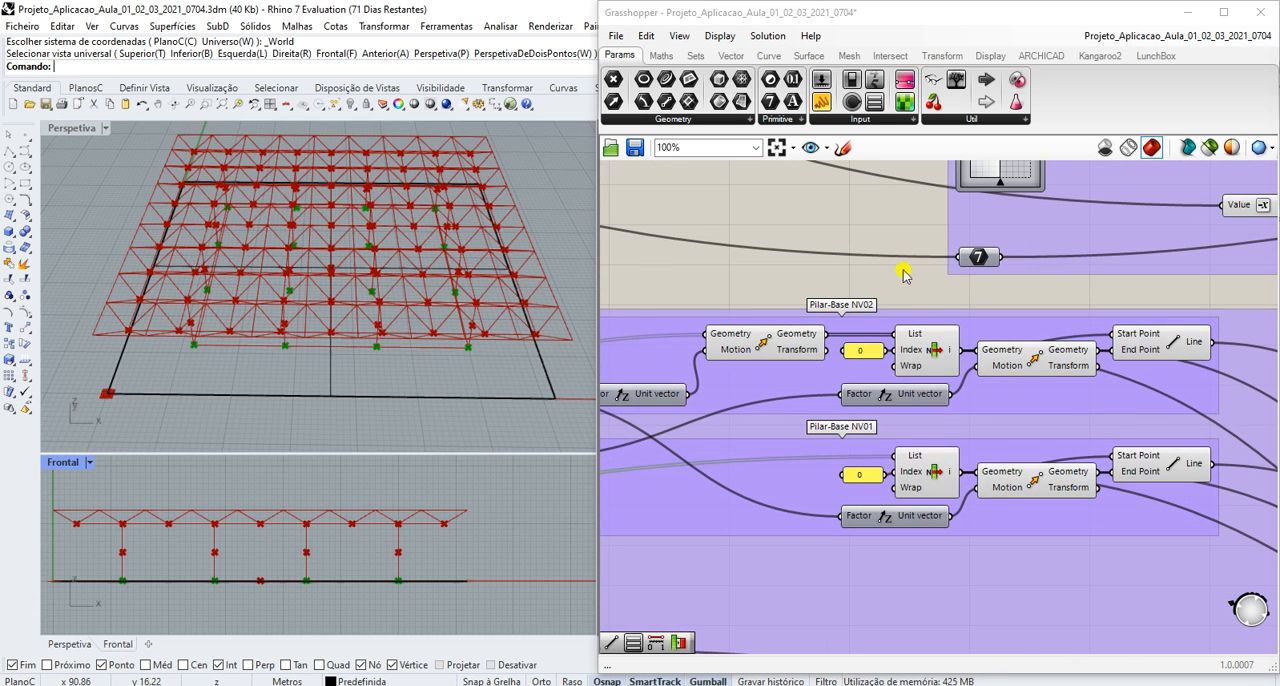
{"action": "left_click", "coordinate": [937, 354]}
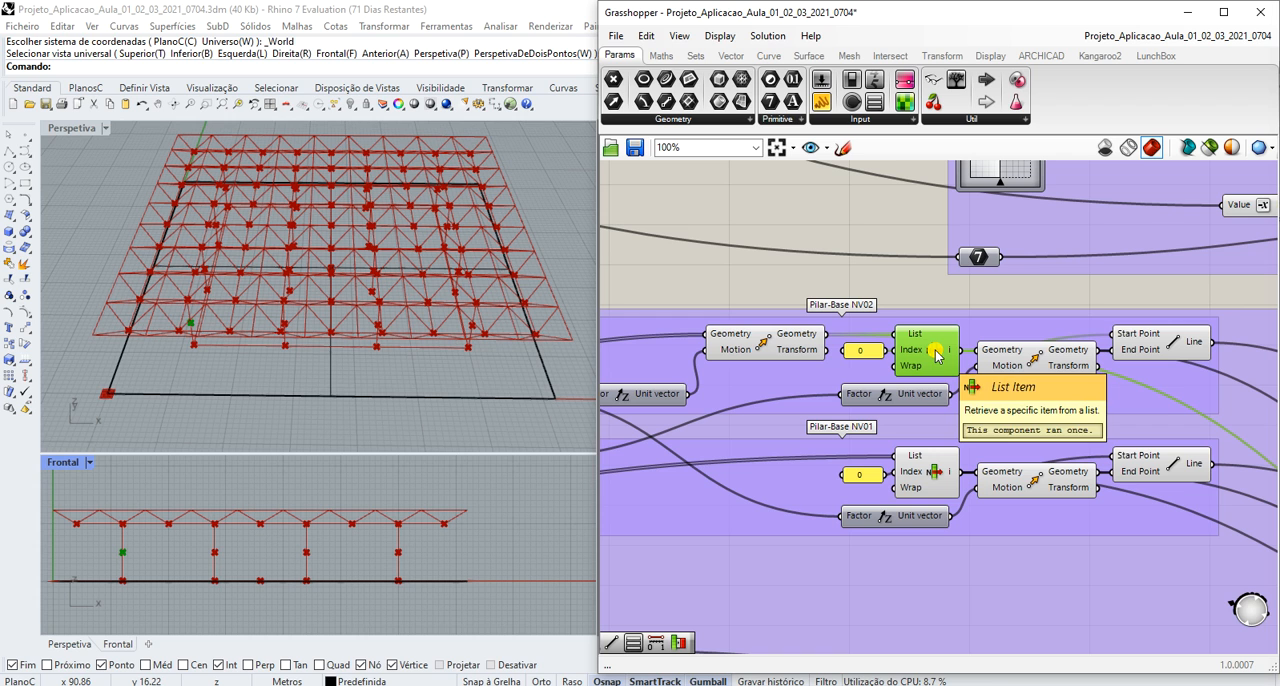
{"action": "left_click", "coordinate": [935, 476]}
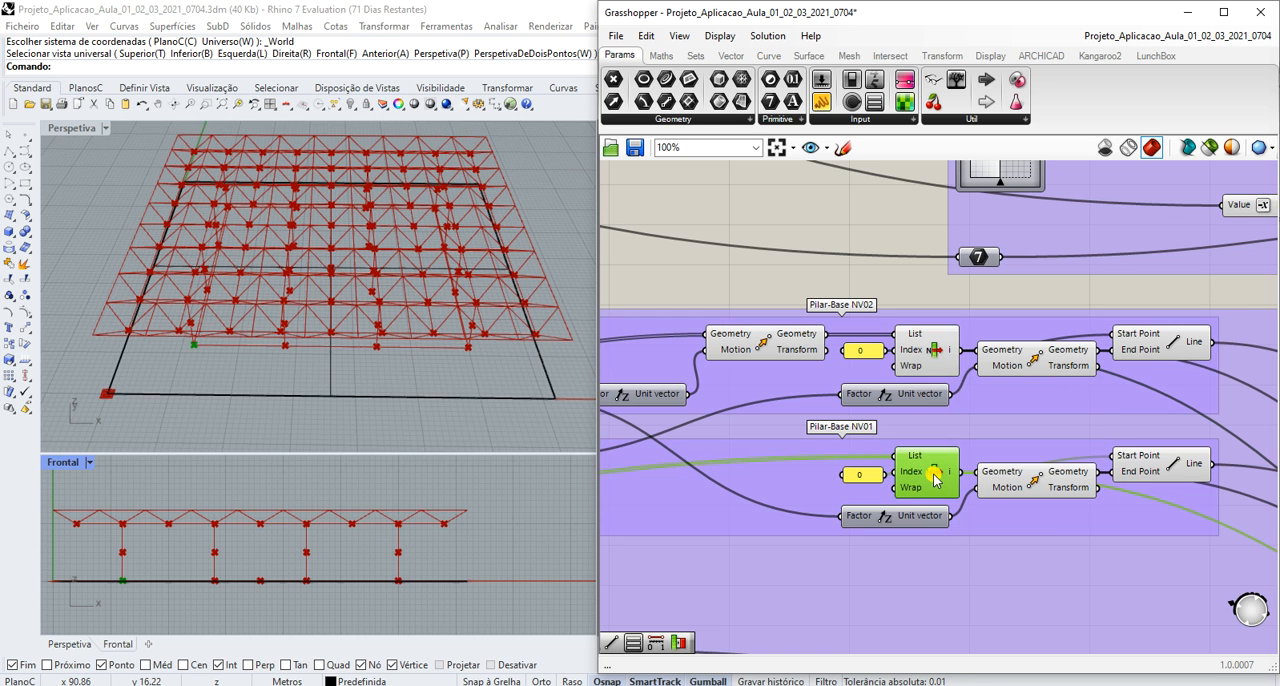
{"action": "scroll", "coordinate": [935, 478], "scroll_direction": "down", "scroll_amount": 1}
{"action": "scroll", "coordinate": [930, 482], "scroll_direction": "down", "scroll_amount": 1}
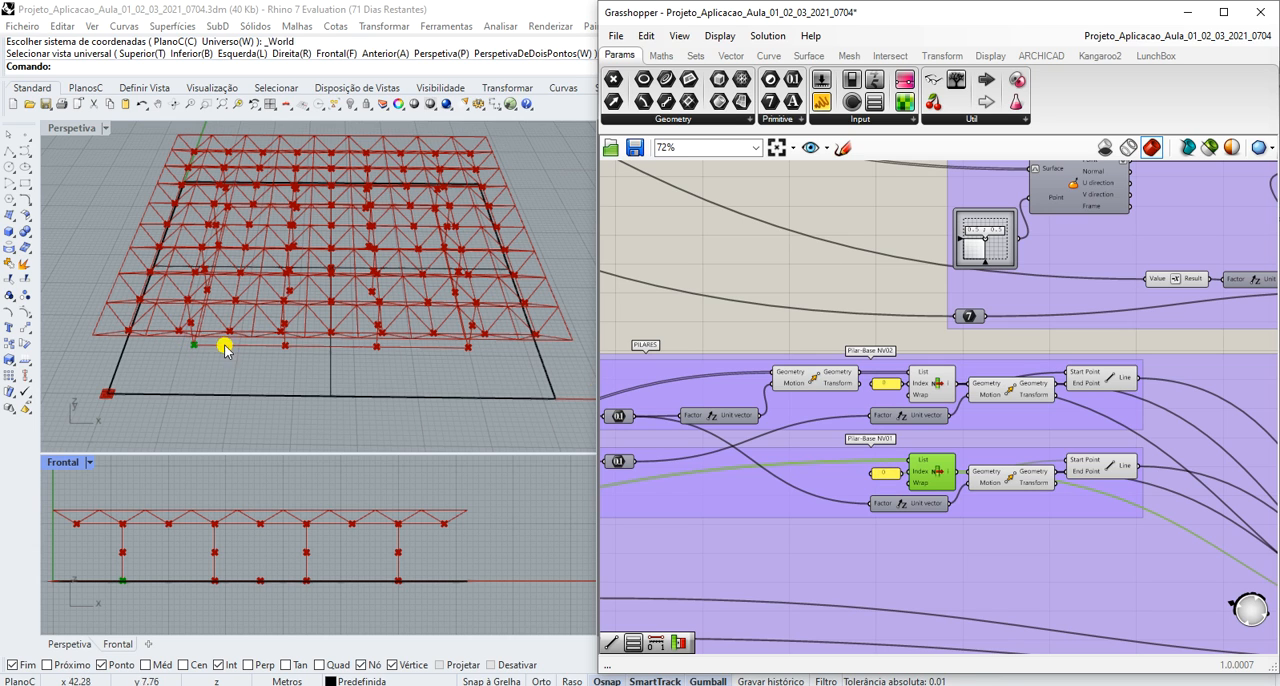
{"action": "left_click", "coordinate": [930, 378]}
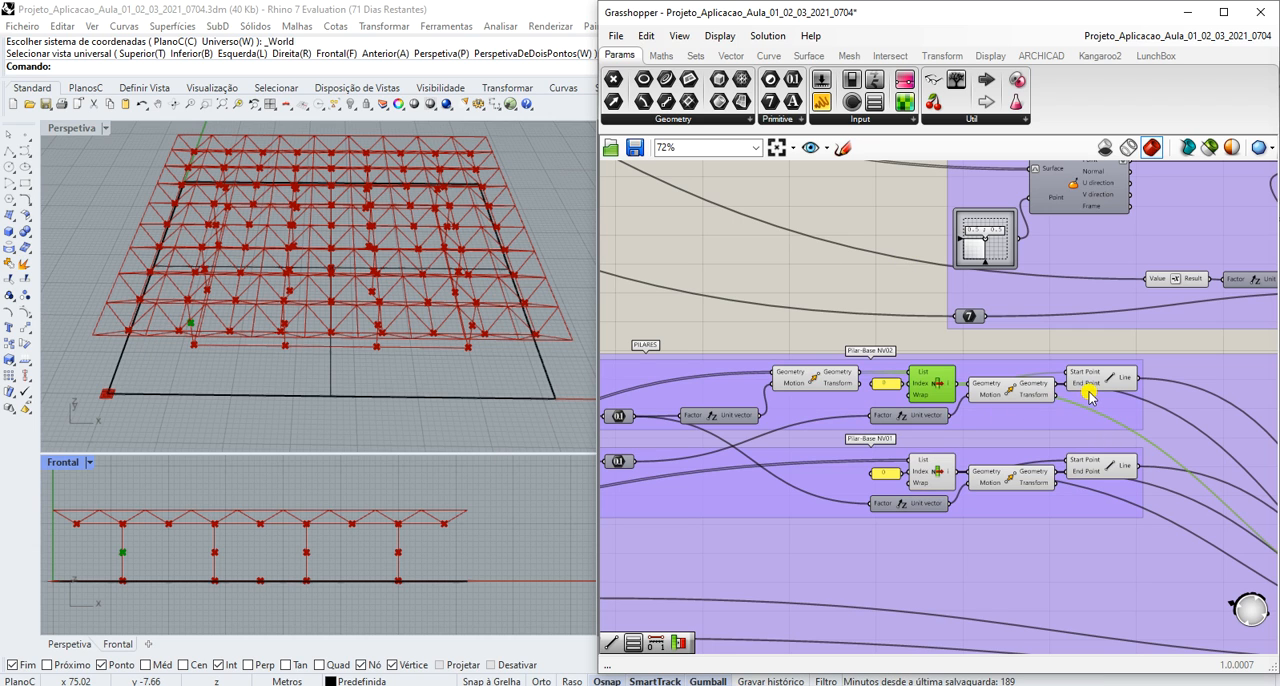
{"action": "left_click", "coordinate": [930, 480]}
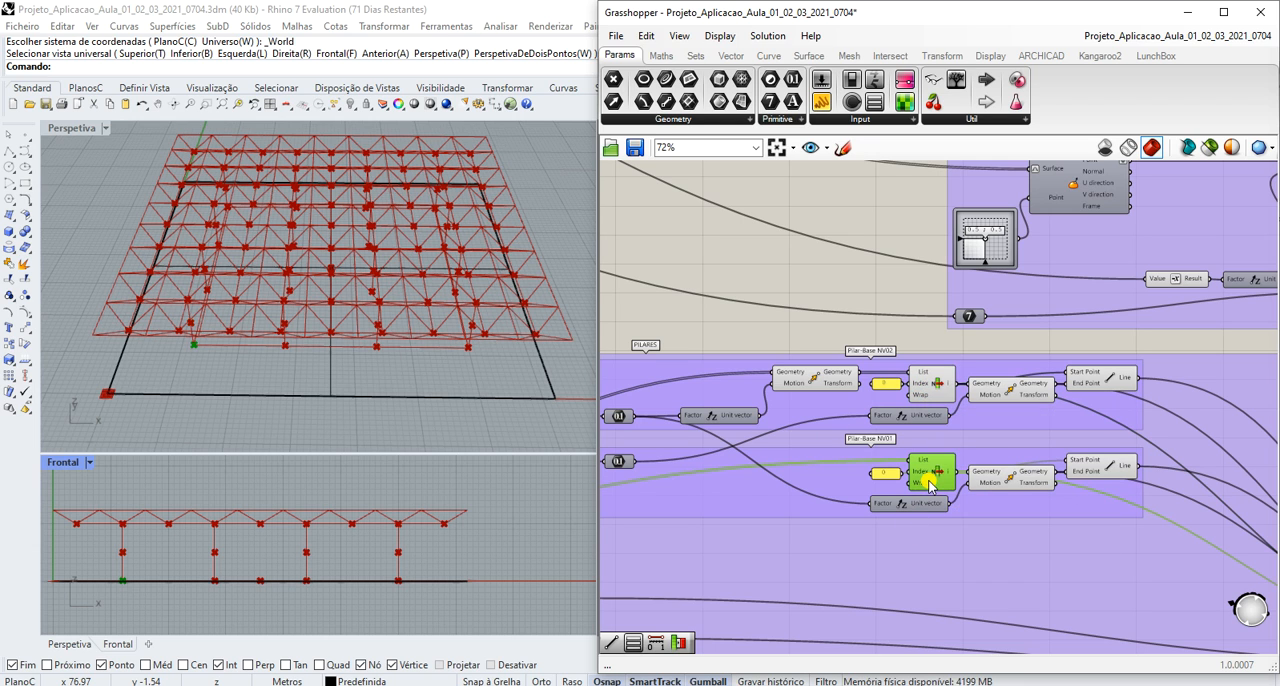
- Select the List Item, Move and Line components of Pilar-Base NV01 to highlight the lower column's geometry
{"action": "left_click", "coordinate": [1008, 480], "text": "shift"}
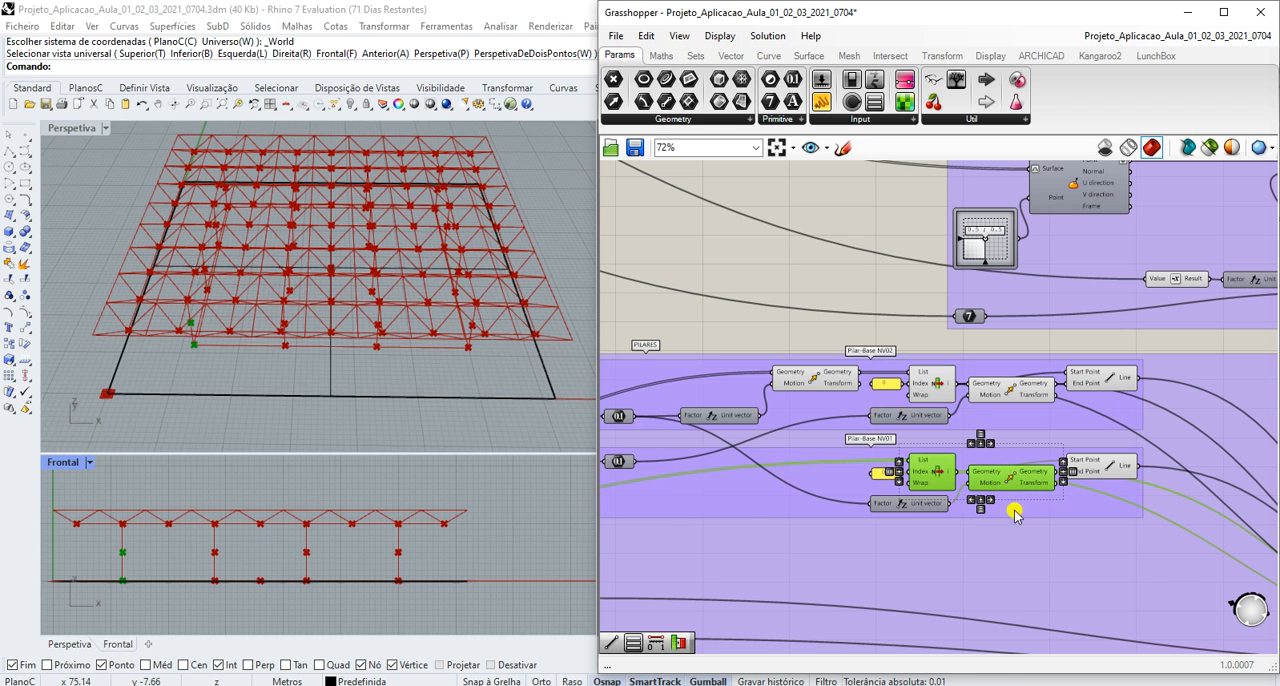
{"action": "mouse_move", "coordinate": [924, 505]}
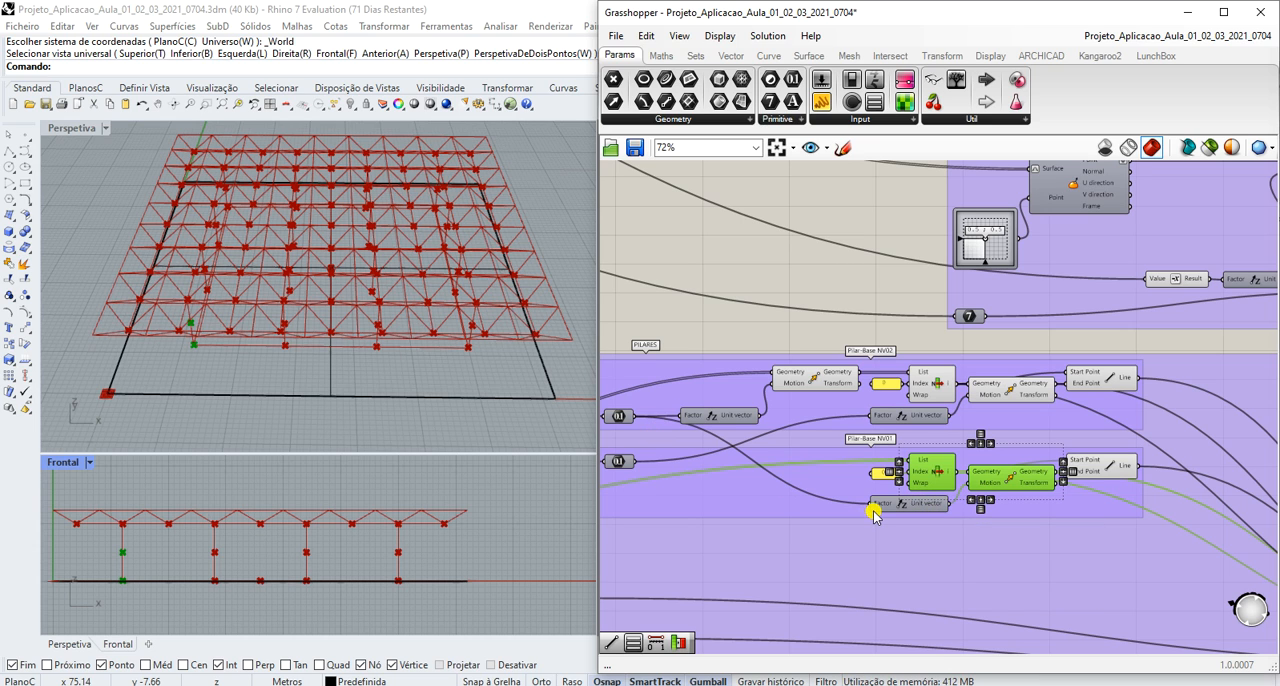
{"action": "left_click", "coordinate": [1106, 463]}
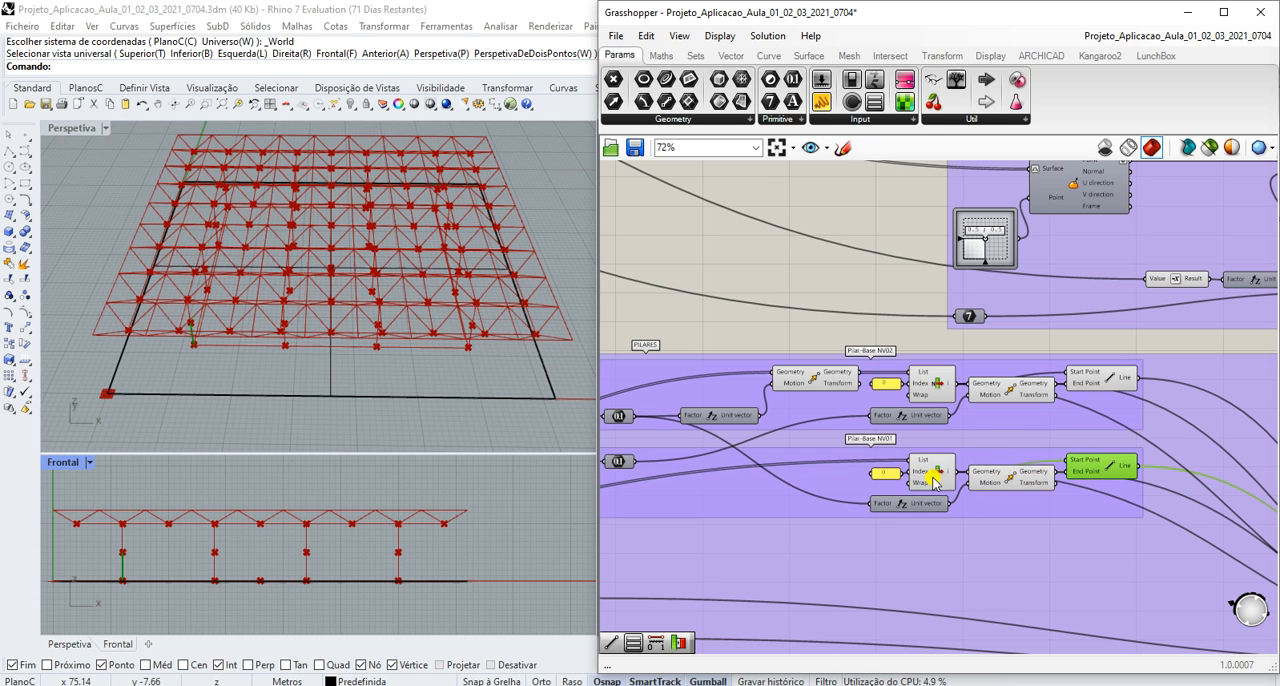
{"action": "left_click", "coordinate": [932, 480], "text": "shift"}
{"action": "left_click", "coordinate": [998, 483], "text": "shift"}
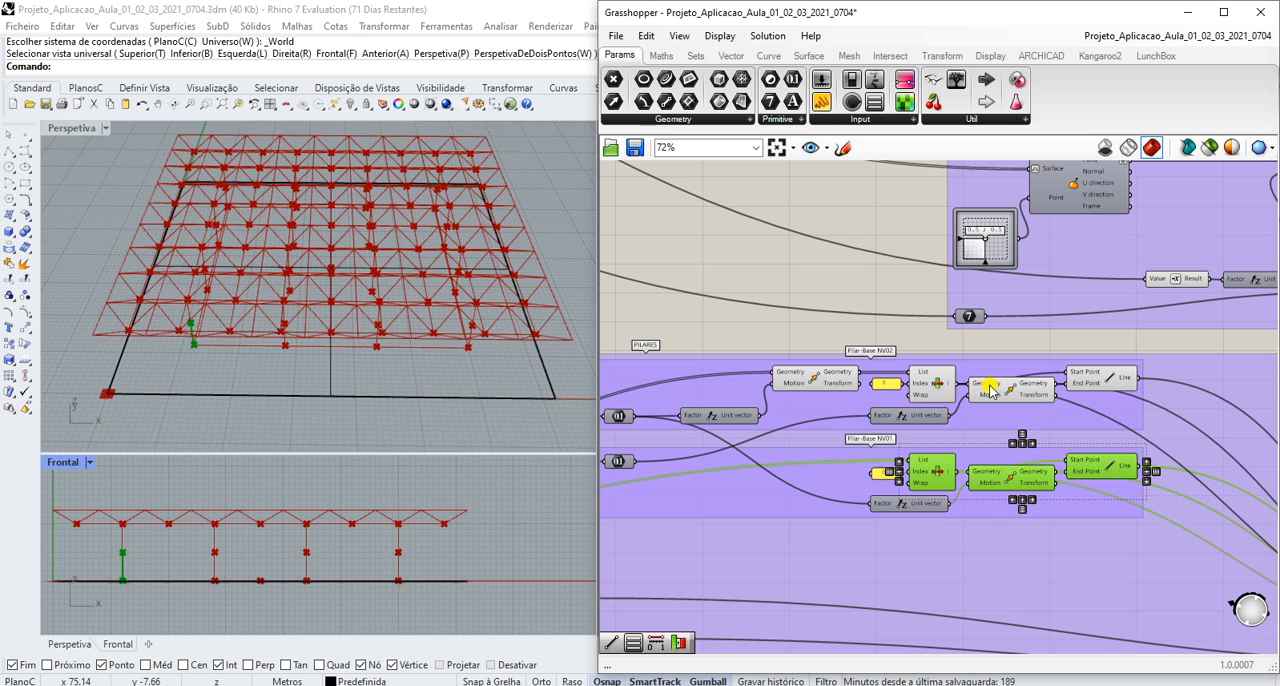
- Add the List Item, Line and Move components of Pilar-Base NV02 to the selection
{"action": "left_click", "coordinate": [932, 390], "text": "shift"}
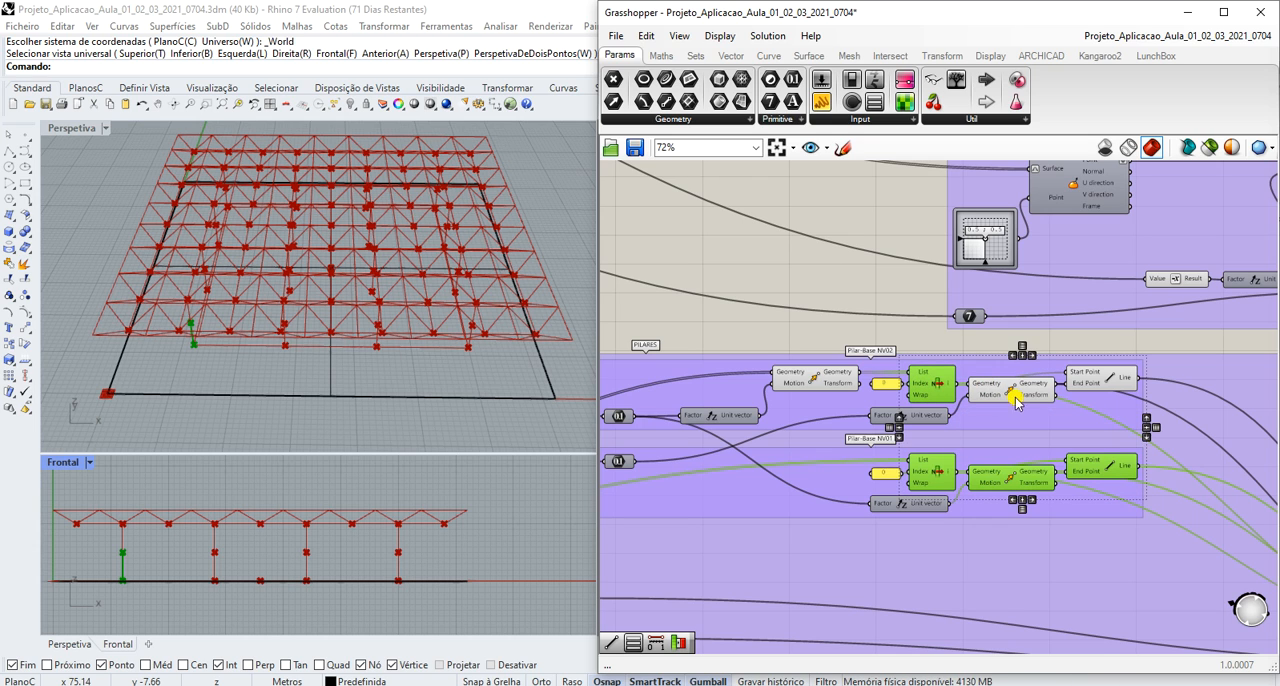
{"action": "left_click", "coordinate": [1092, 385], "text": "shift"}
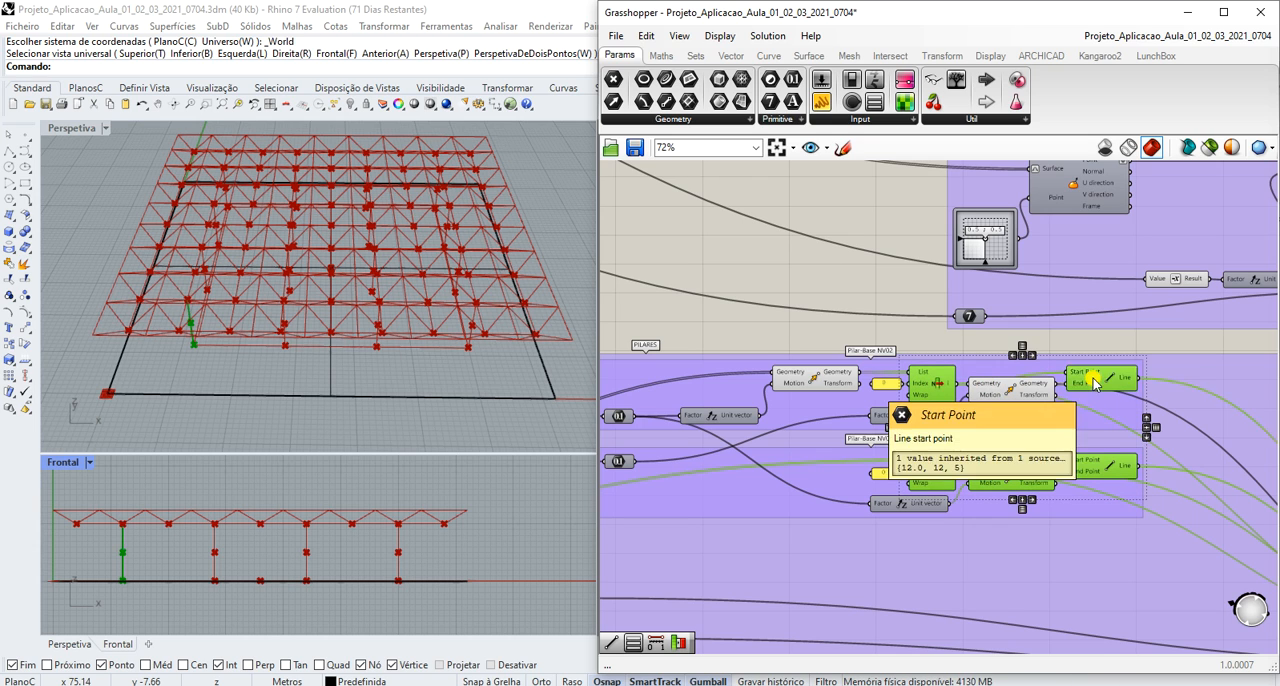
{"action": "left_click", "coordinate": [1027, 394], "text": "shift"}
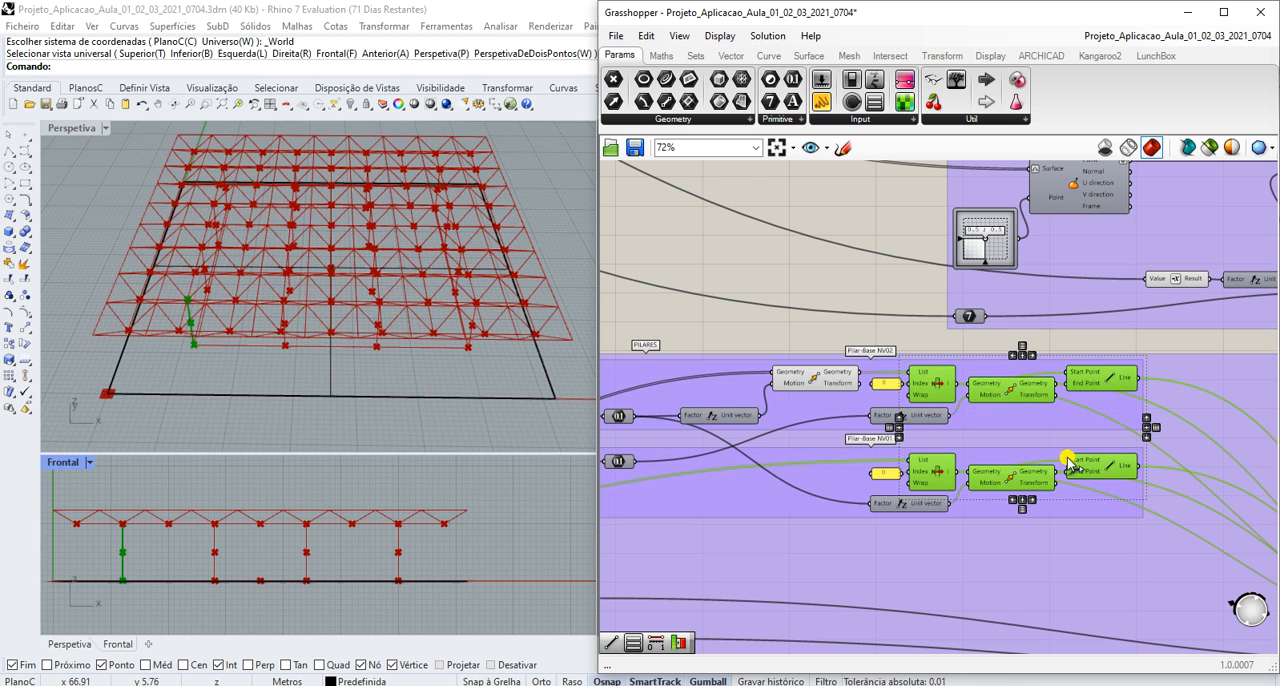
- Trace the wires of the selected column components to the Geometry input of the rectangular array component
{"action": "scroll", "coordinate": [1065, 460], "scroll_direction": "down", "scroll_amount": 6}
{"action": "scroll", "coordinate": [1054, 516], "scroll_direction": "up", "scroll_amount": 5}
{"action": "scroll", "coordinate": [1054, 523], "scroll_direction": "down", "scroll_amount": 4}
{"action": "scroll", "coordinate": [1206, 517], "scroll_direction": "up", "scroll_amount": 6}
{"action": "scroll", "coordinate": [1210, 527], "scroll_direction": "up", "scroll_amount": 3}
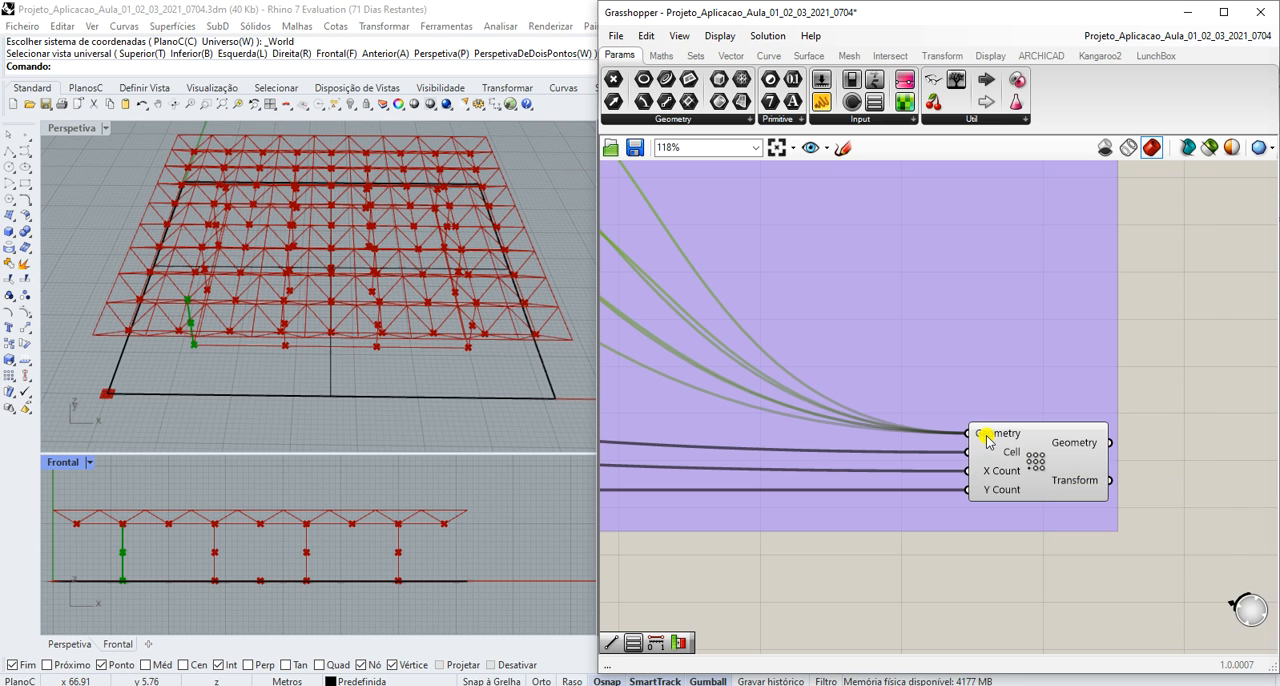
{"action": "scroll", "coordinate": [1000, 440], "scroll_direction": "down", "scroll_amount": 4}
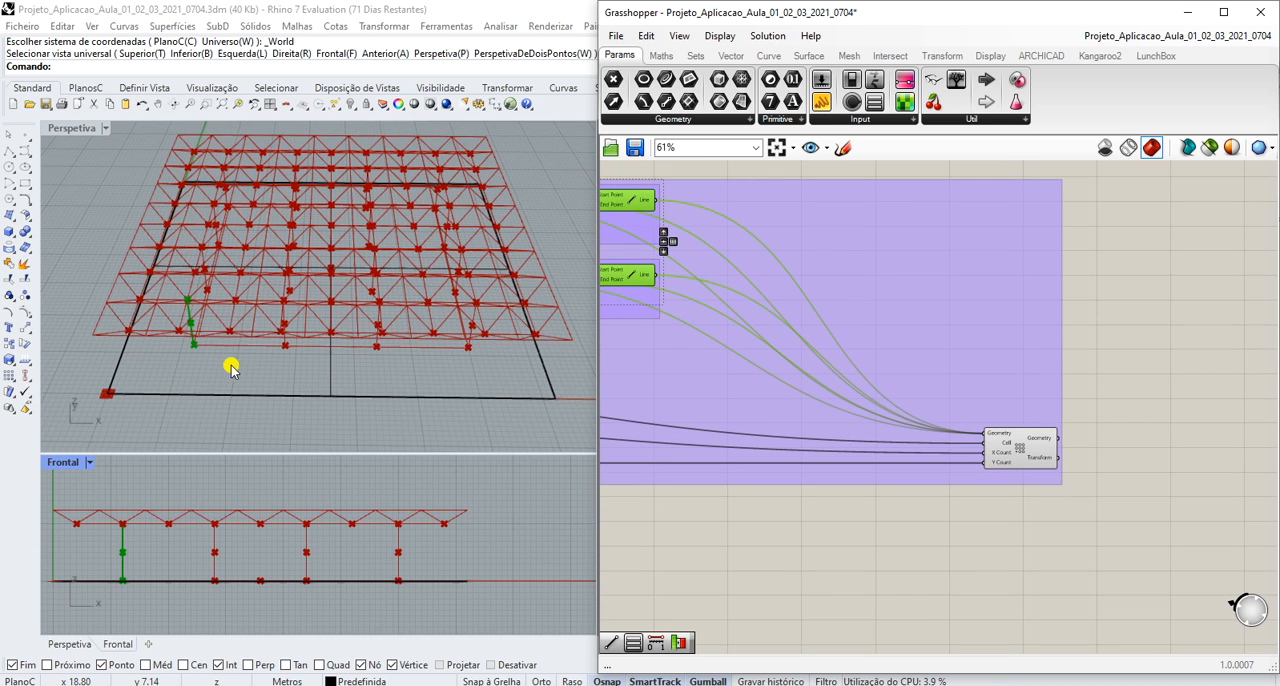
{"action": "scroll", "coordinate": [1020, 430], "scroll_direction": "up", "scroll_amount": 4}
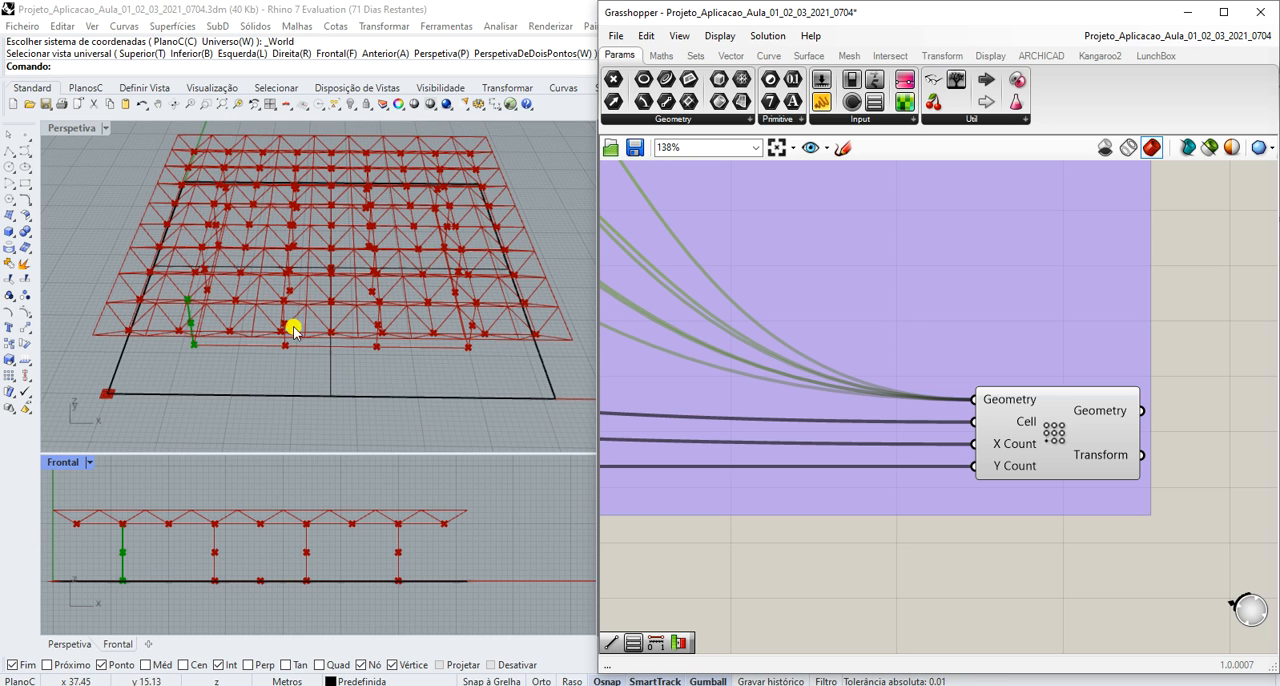
{"action": "scroll", "coordinate": [898, 443], "scroll_direction": "down", "scroll_amount": 10}
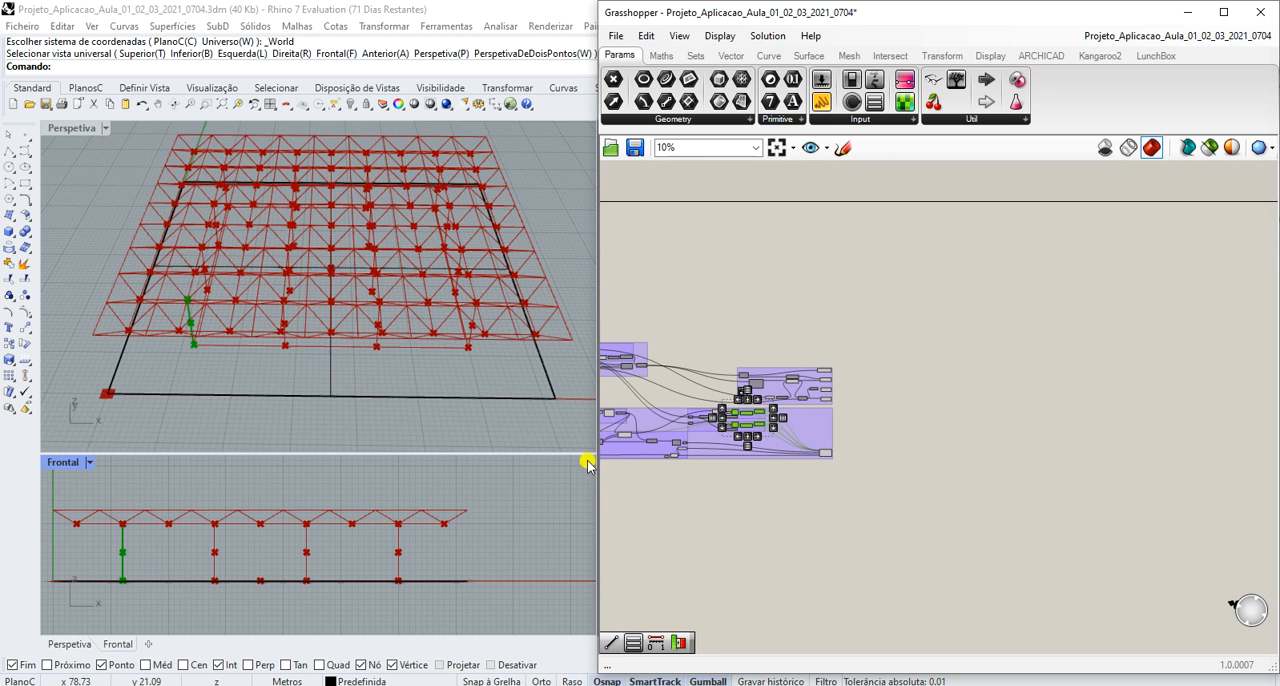
- Turn on the preview of the List Item that picks the cell from the subdivided column surface
{"action": "scroll", "coordinate": [642, 449], "scroll_direction": "up", "scroll_amount": 8}
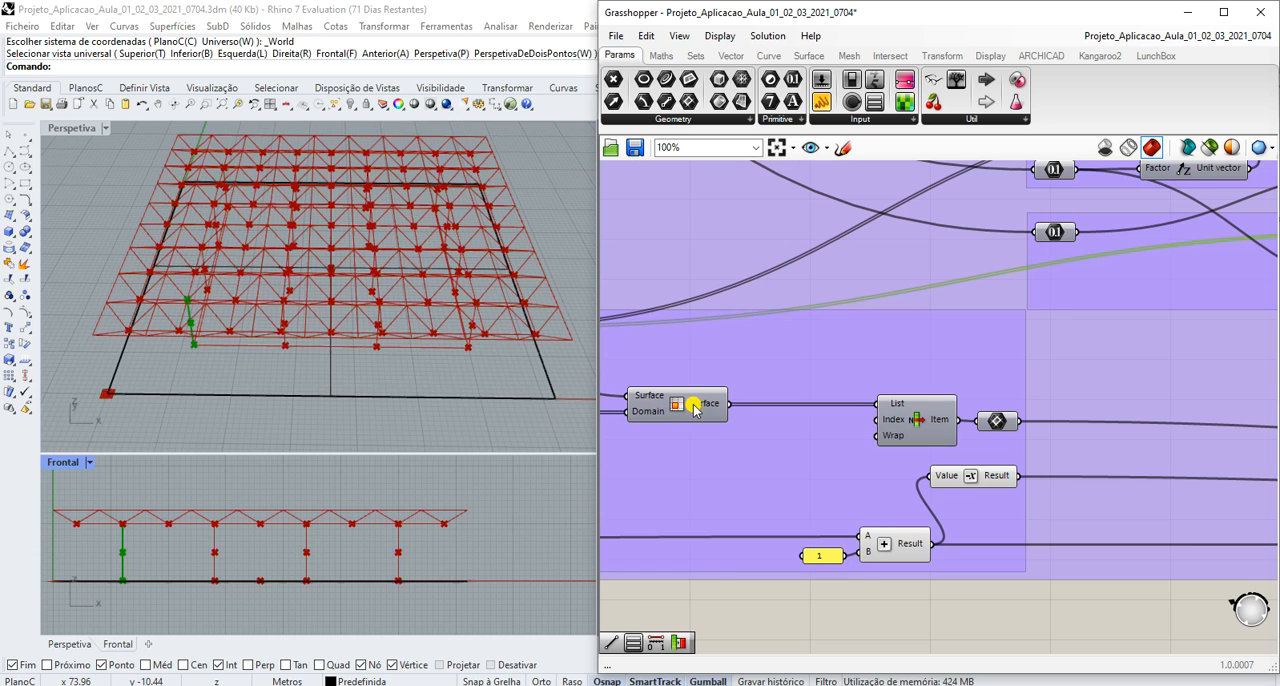
{"action": "mouse_move", "coordinate": [694, 410]}
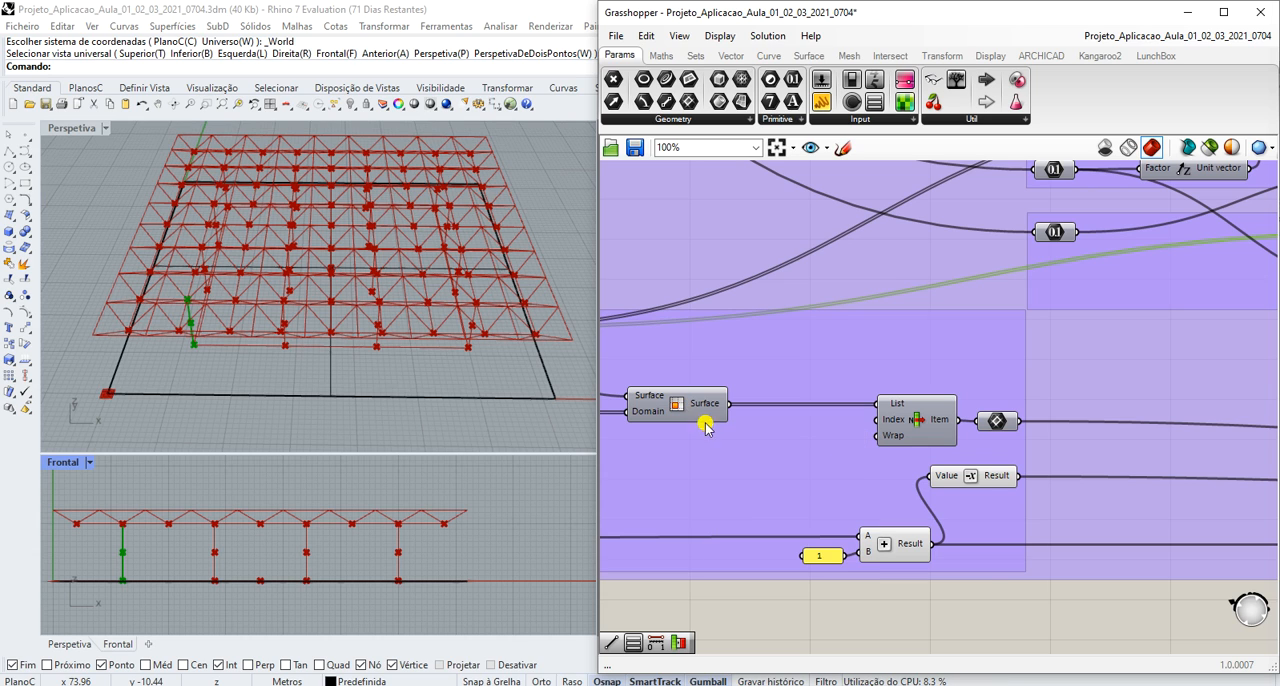
{"action": "left_click", "coordinate": [917, 425]}
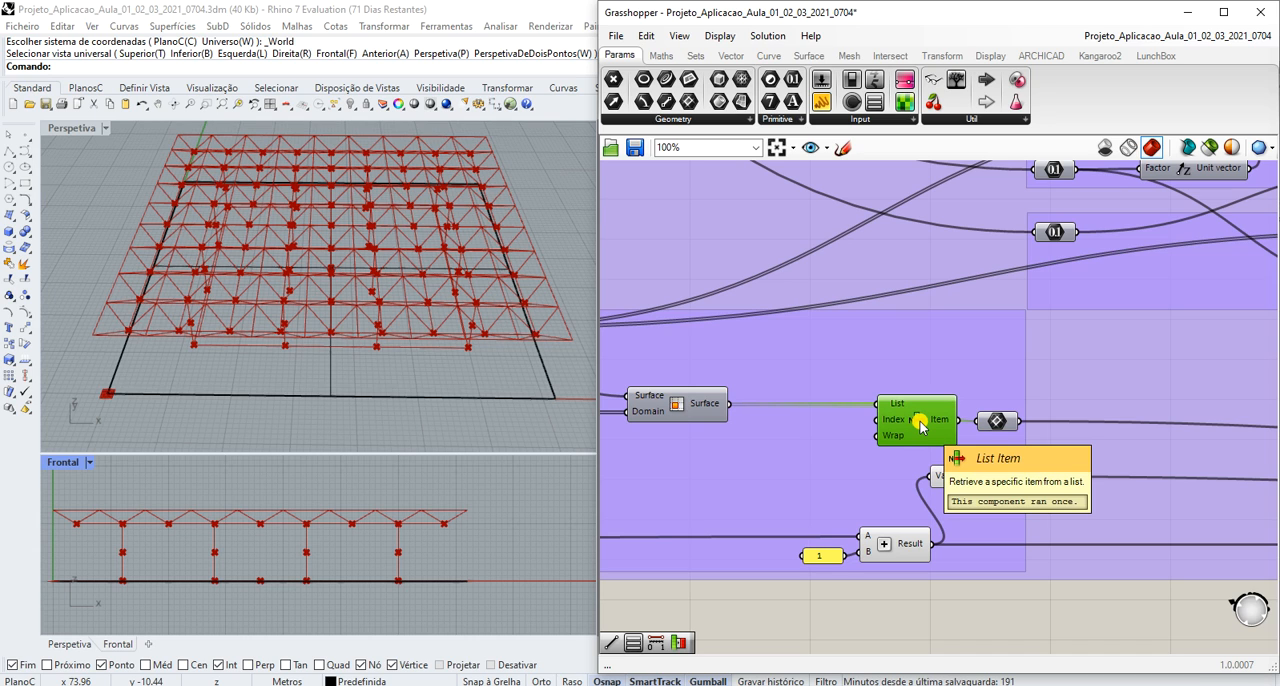
{"action": "middle_click", "coordinate": [921, 424]}
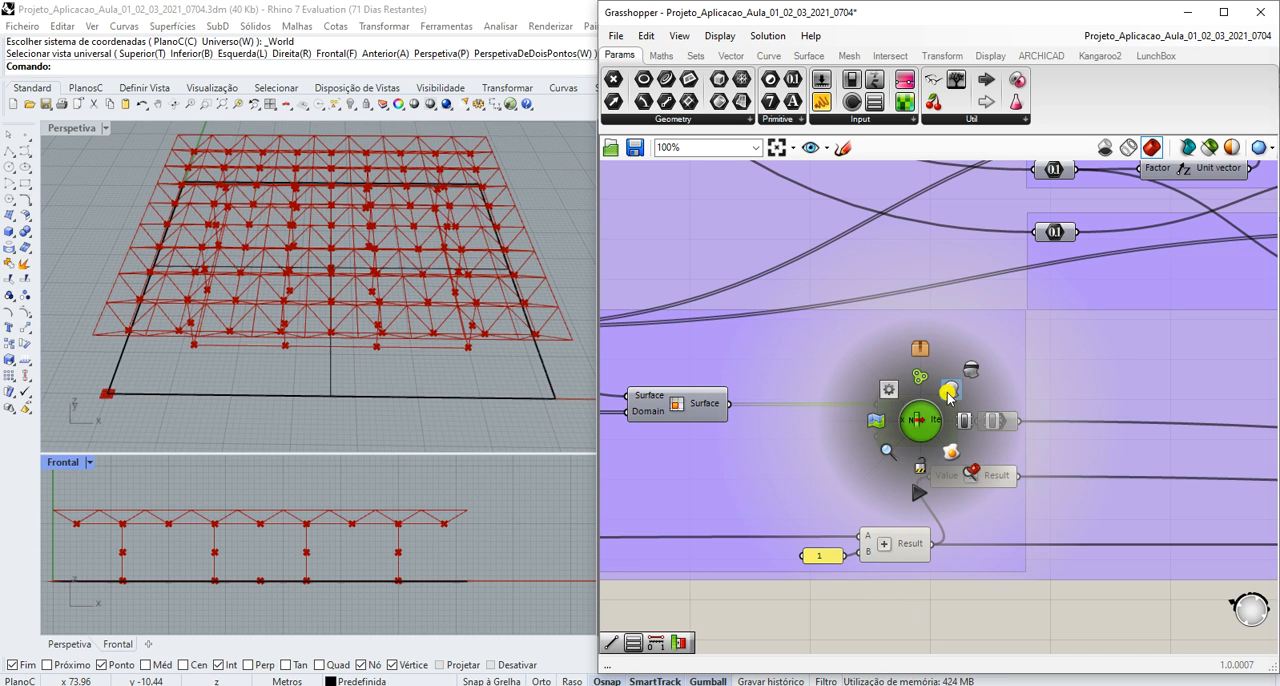
{"action": "left_click", "coordinate": [955, 388]}
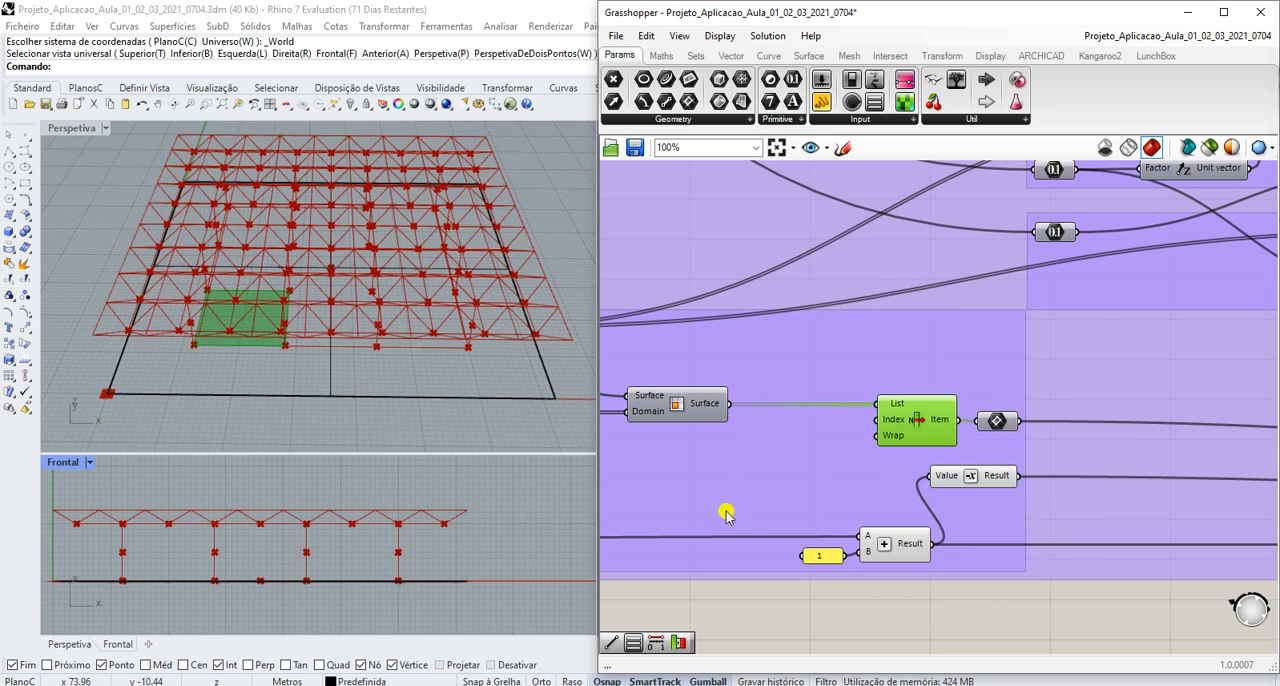
{"action": "left_click", "coordinate": [832, 607]}
{"action": "left_click", "coordinate": [889, 442]}
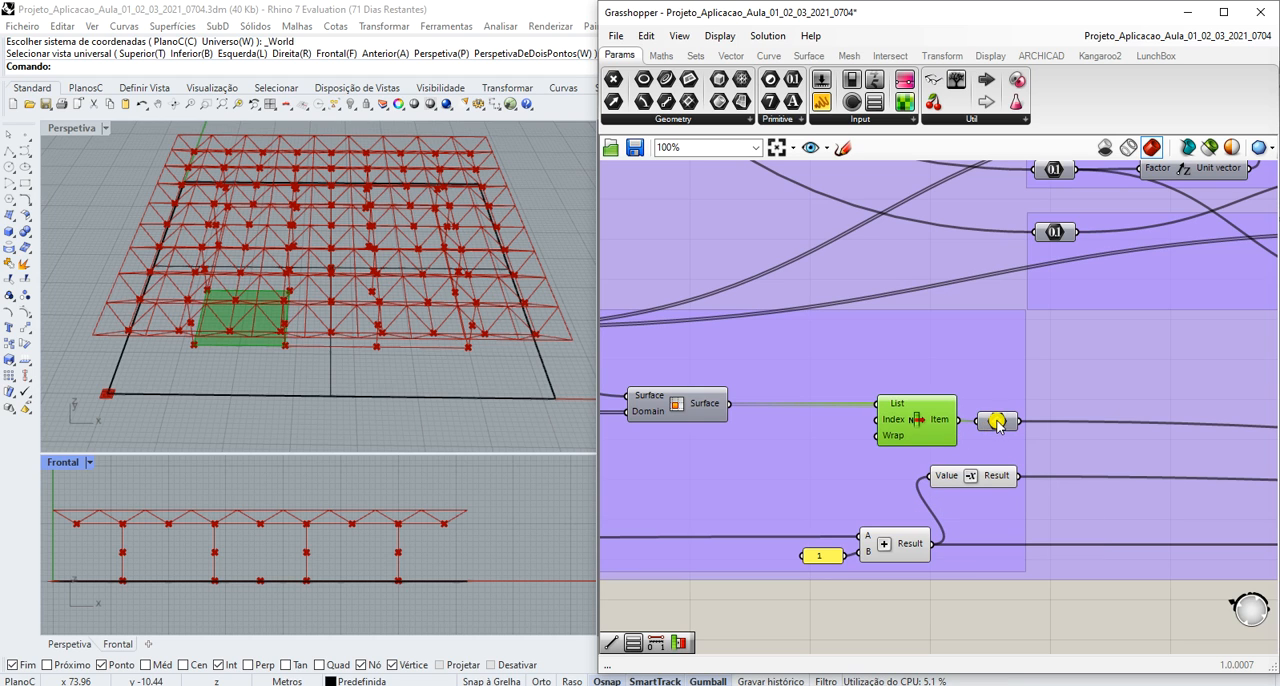
- Follow the surface parameter and Negative outputs to the rectangular array's Cell and X Count inputs
{"action": "mouse_move", "coordinate": [998, 424]}
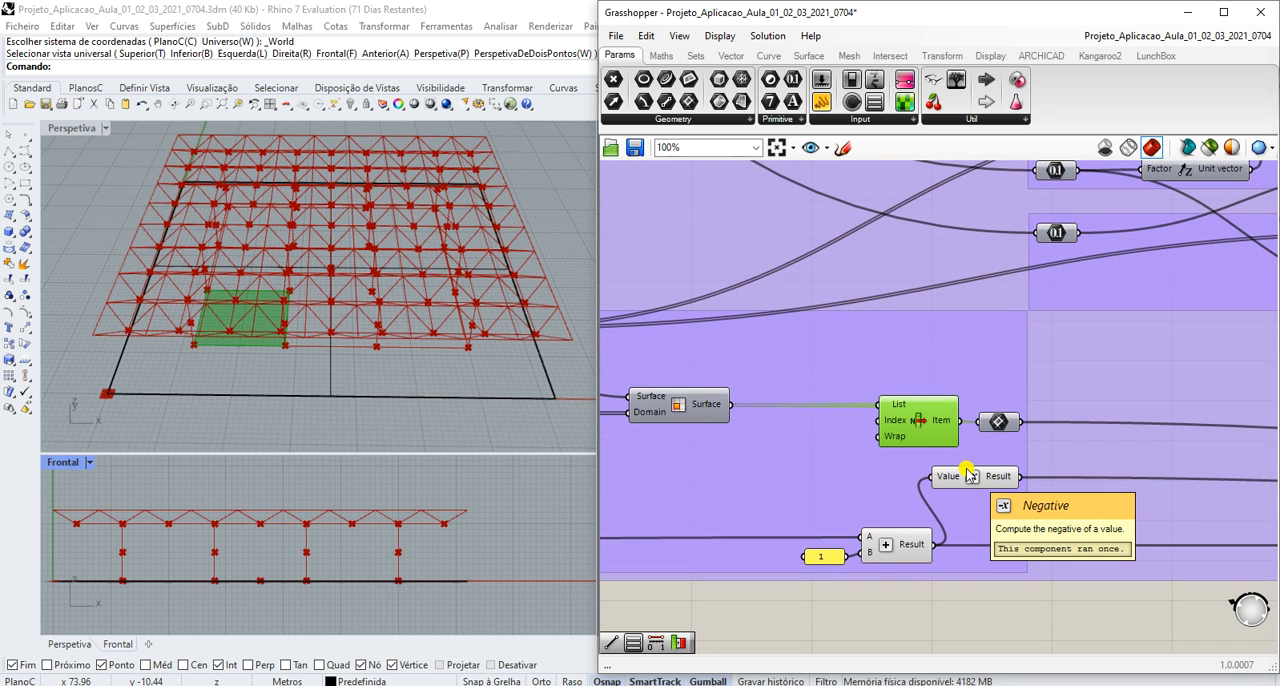
{"action": "scroll", "coordinate": [960, 468], "scroll_direction": "down", "scroll_amount": 5}
{"action": "scroll", "coordinate": [1150, 475], "scroll_direction": "up", "scroll_amount": 7}
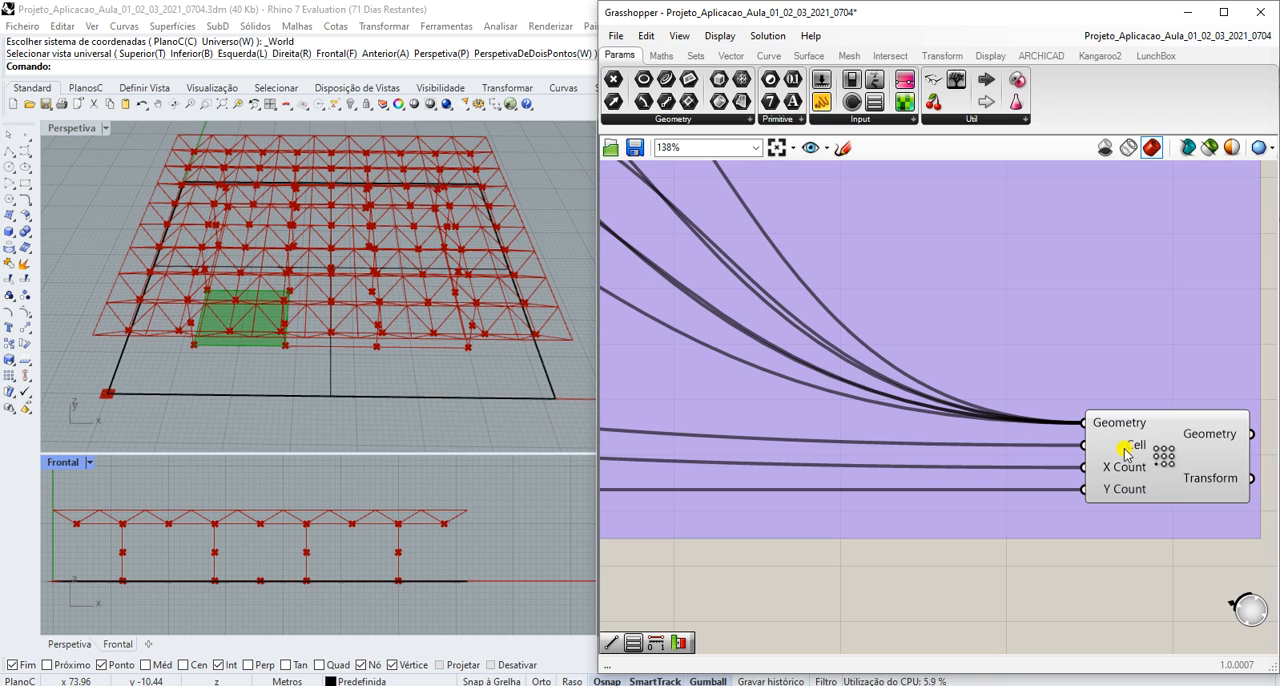
{"action": "mouse_move", "coordinate": [1131, 452]}
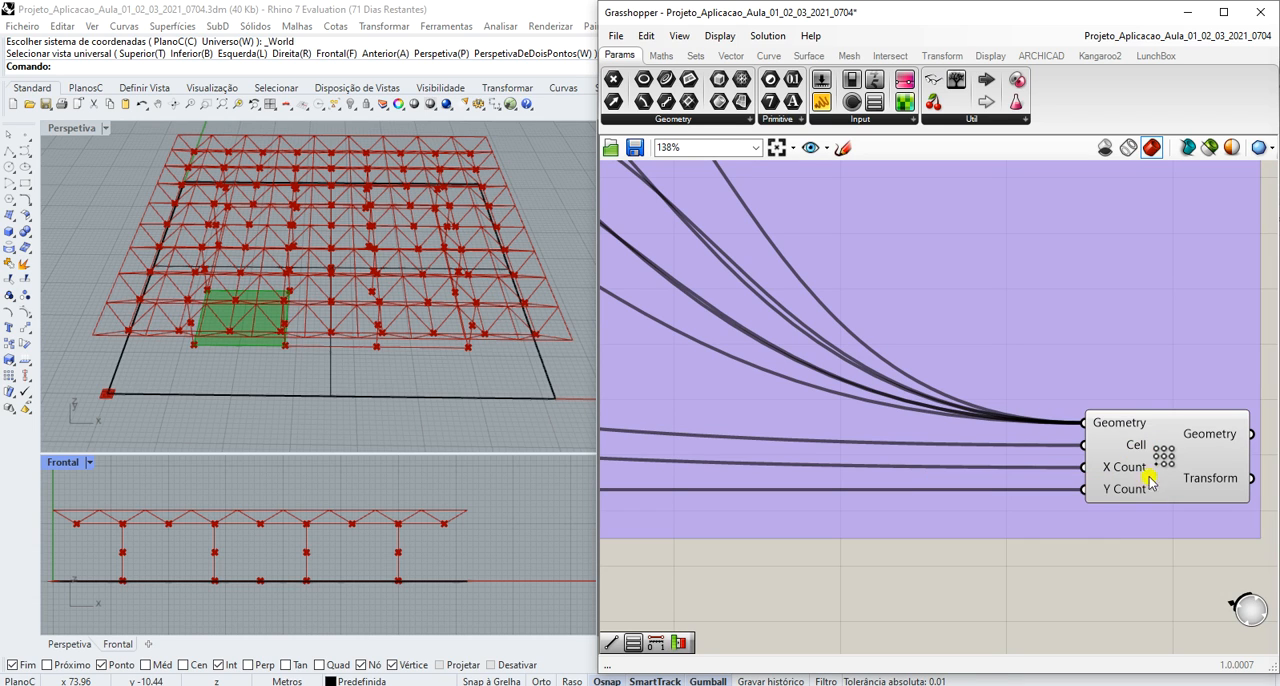
{"action": "scroll", "coordinate": [1150, 480], "scroll_direction": "down", "scroll_amount": 5}
{"action": "scroll", "coordinate": [1140, 470], "scroll_direction": "up", "scroll_amount": 6}
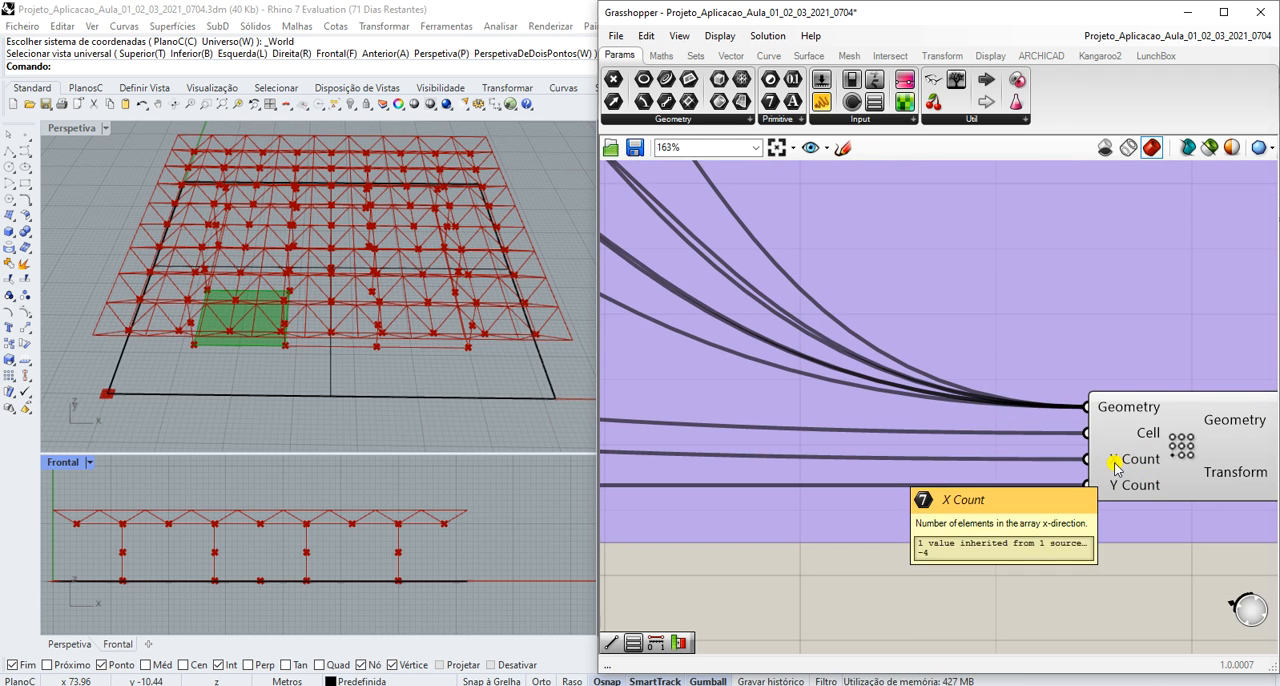
- Trace the array's count inputs back through the Negative and Addition components to the Pilares X, Y slider
{"action": "scroll", "coordinate": [1117, 480], "scroll_direction": "down", "scroll_amount": 5}
{"action": "scroll", "coordinate": [1116, 490], "scroll_direction": "down", "scroll_amount": 8}
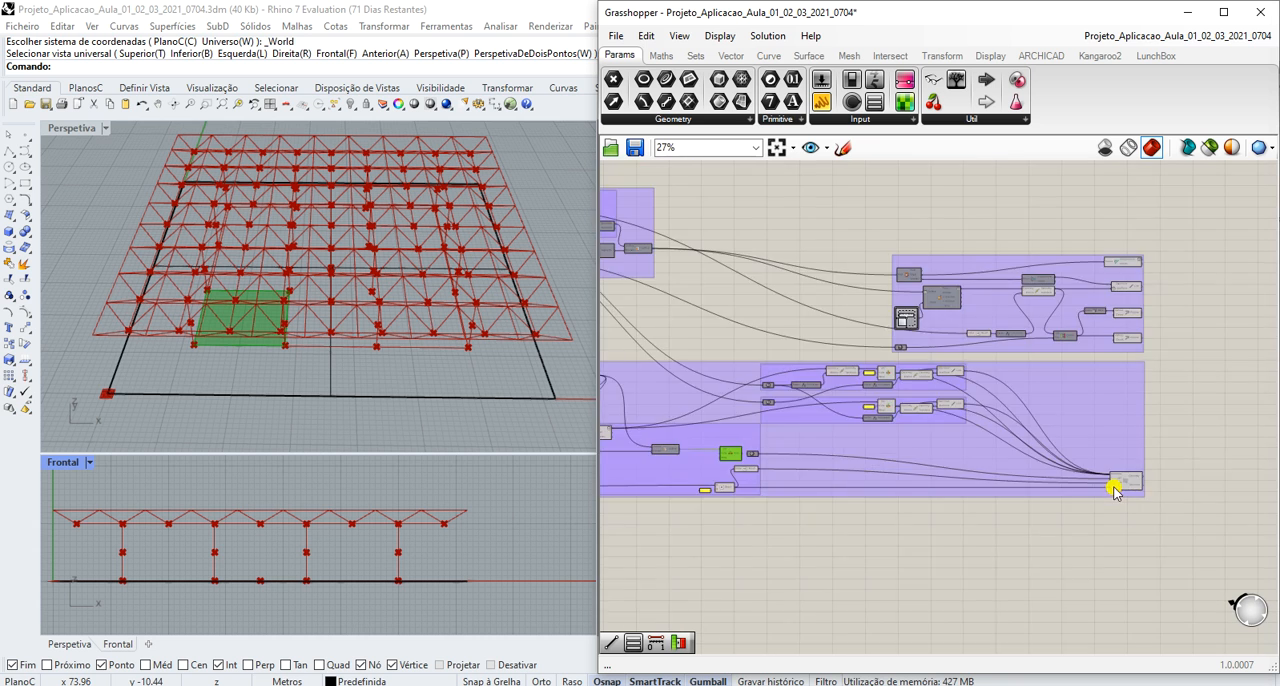
{"action": "scroll", "coordinate": [780, 488], "scroll_direction": "up", "scroll_amount": 4}
{"action": "scroll", "coordinate": [1012, 474], "scroll_direction": "up", "scroll_amount": 6}
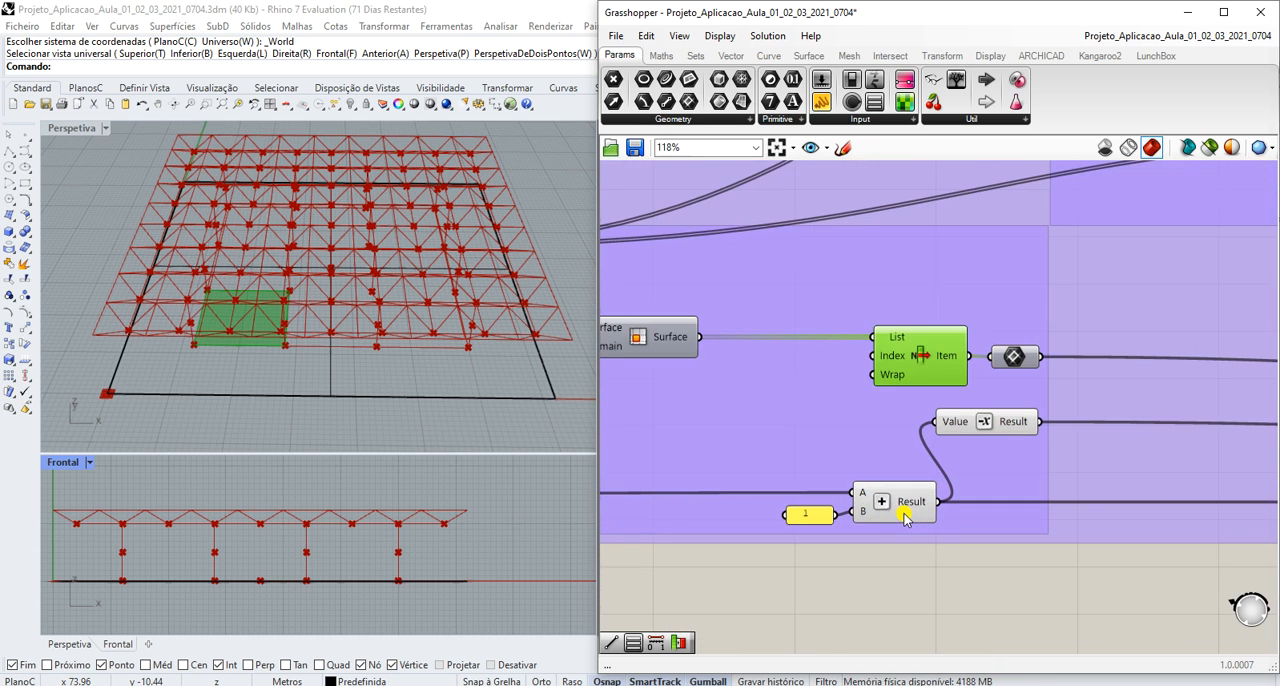
{"action": "scroll", "coordinate": [922, 512], "scroll_direction": "down", "scroll_amount": 6}
{"action": "scroll", "coordinate": [617, 529], "scroll_direction": "up", "scroll_amount": 4}
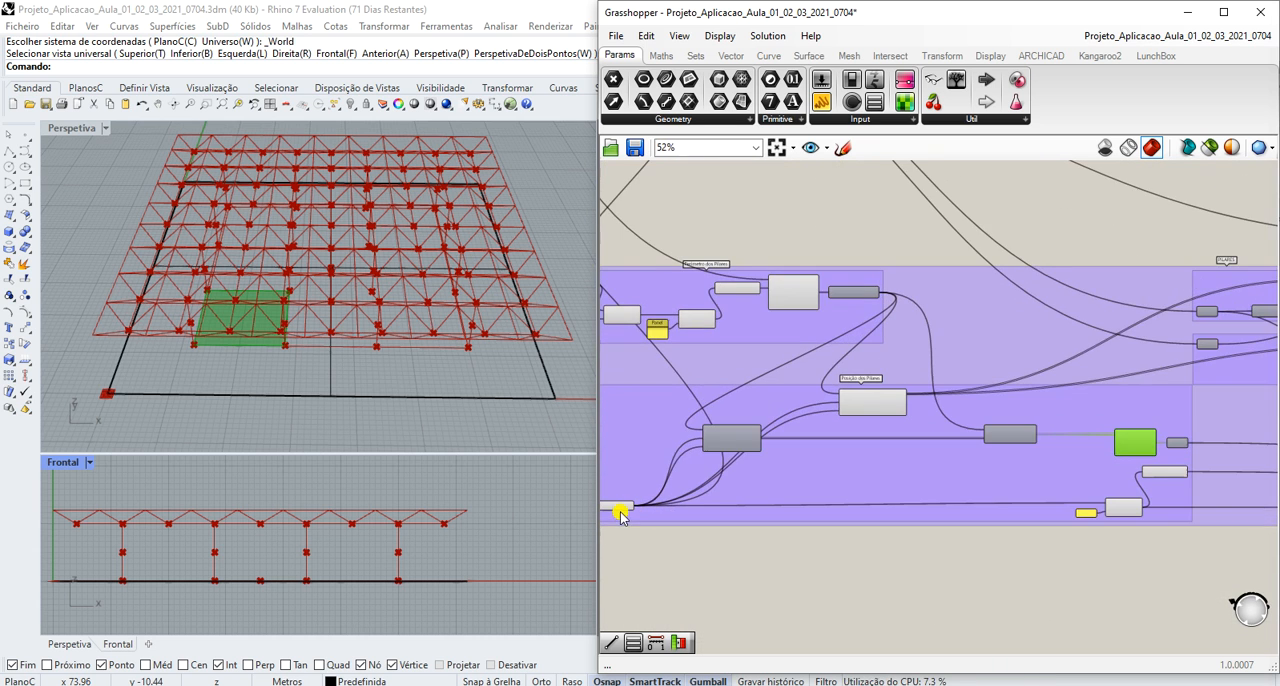
{"action": "scroll", "coordinate": [620, 516], "scroll_direction": "down", "scroll_amount": 5}
{"action": "scroll", "coordinate": [612, 521], "scroll_direction": "up", "scroll_amount": 3}
{"action": "scroll", "coordinate": [612, 521], "scroll_direction": "up", "scroll_amount": 5}
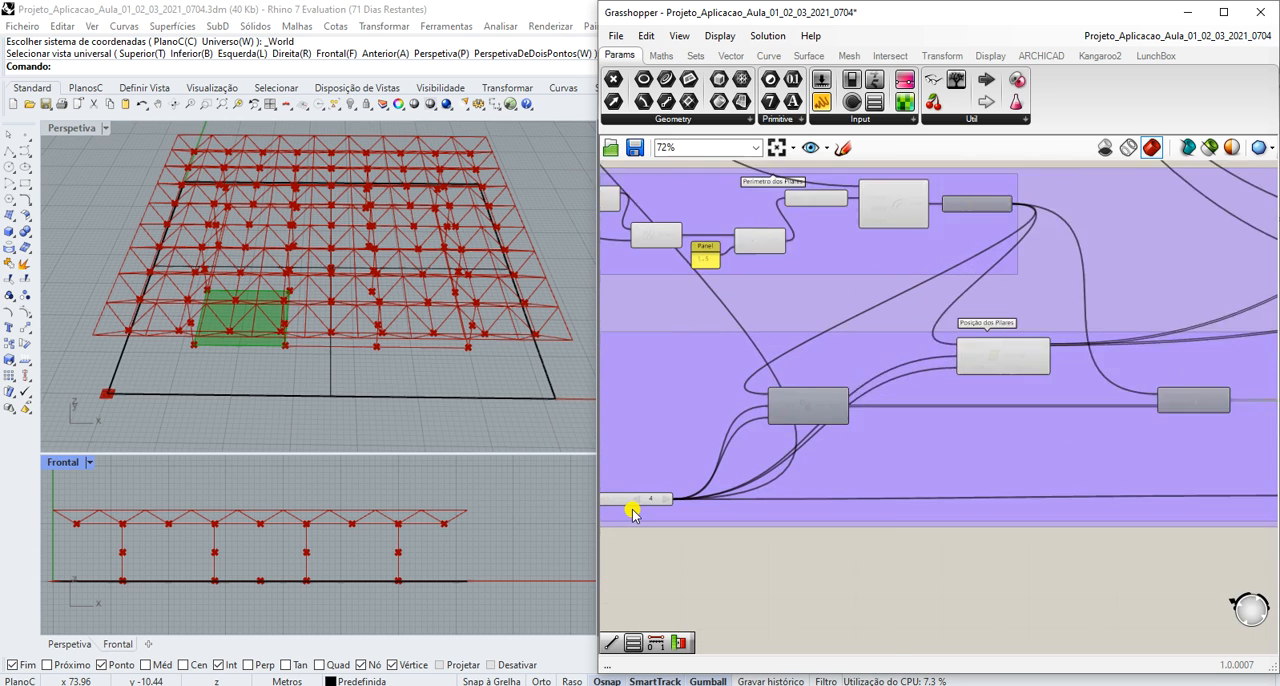
{"action": "scroll", "coordinate": [786, 417], "scroll_direction": "down", "scroll_amount": 2}
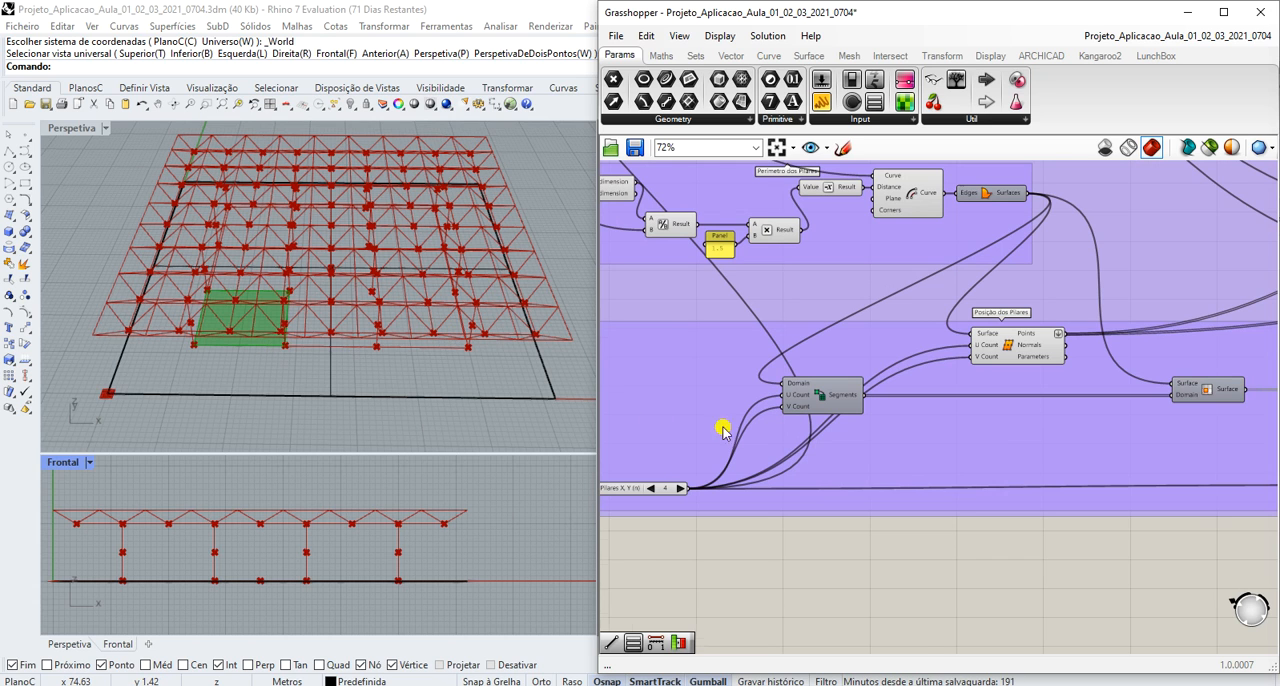
- Examine the cell List Item, Negative and Addition components in relation to the column grid
{"action": "scroll", "coordinate": [752, 428], "scroll_direction": "down", "scroll_amount": 6}
{"action": "scroll", "coordinate": [1036, 462], "scroll_direction": "up", "scroll_amount": 6}
{"action": "scroll", "coordinate": [853, 475], "scroll_direction": "up", "scroll_amount": 3}
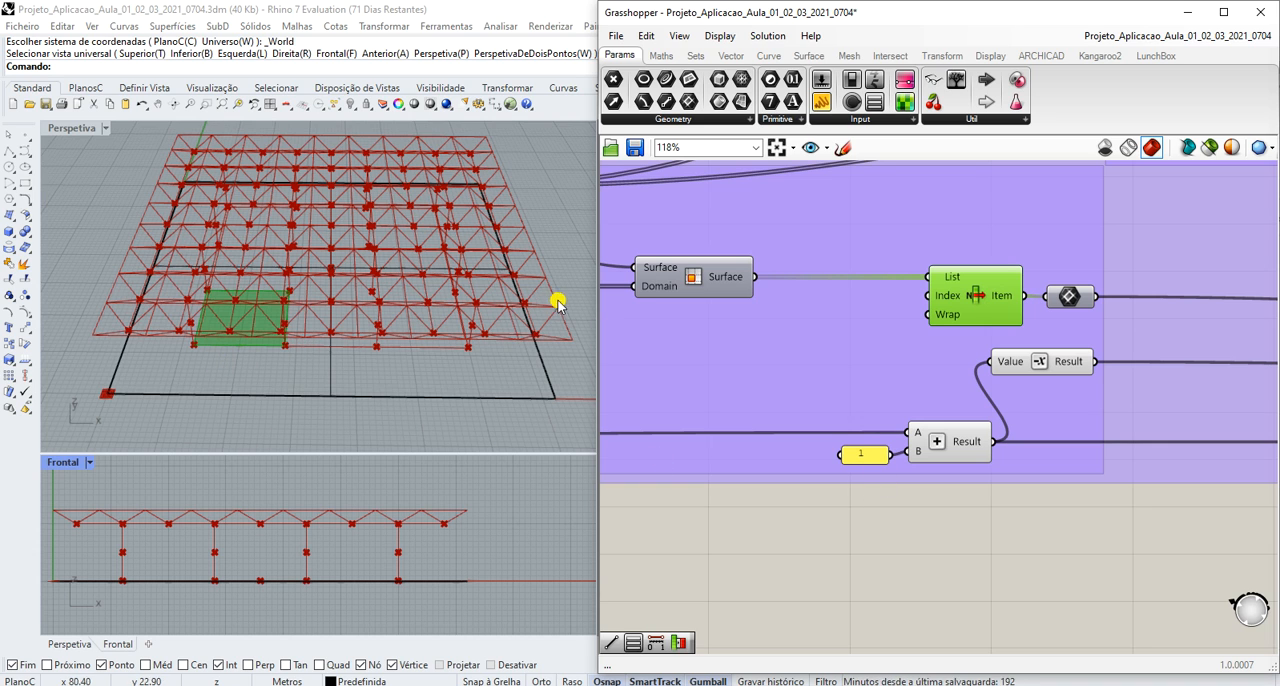
{"action": "scroll", "coordinate": [857, 386], "scroll_direction": "down", "scroll_amount": 3}
{"action": "scroll", "coordinate": [918, 390], "scroll_direction": "down", "scroll_amount": 5}
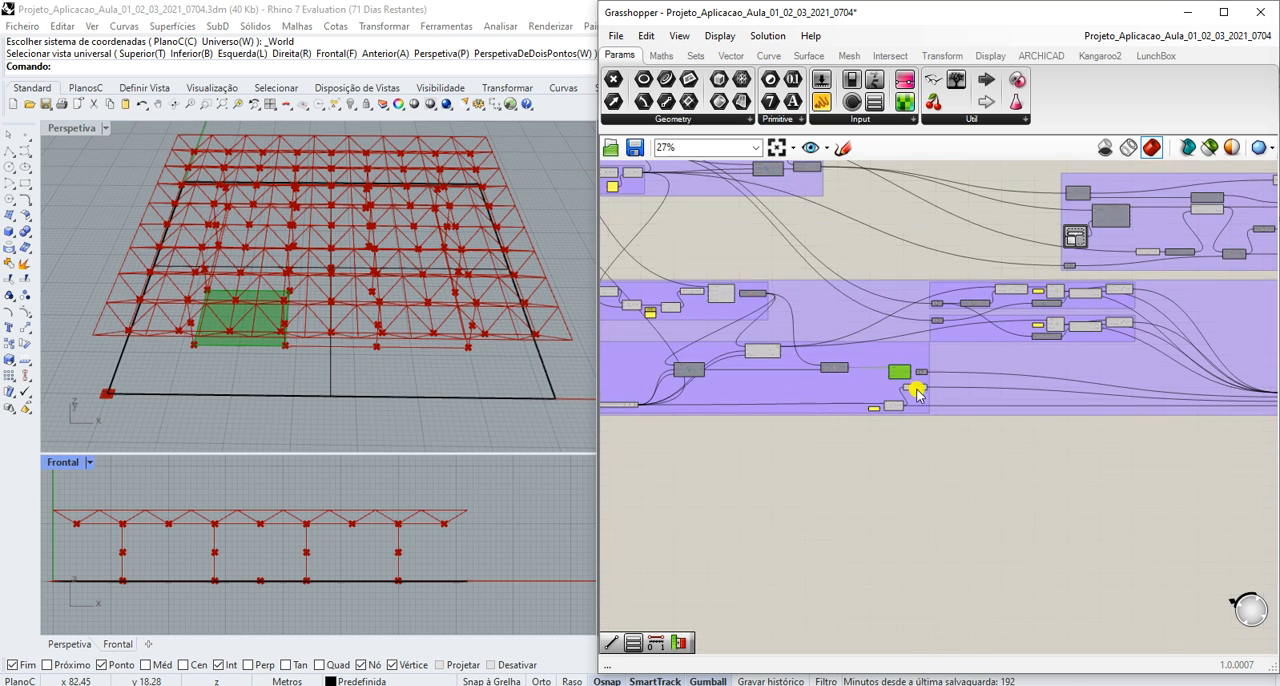
- Select the rectangular array component to highlight the columns it generates in the model
{"action": "scroll", "coordinate": [1128, 391], "scroll_direction": "up", "scroll_amount": 5}
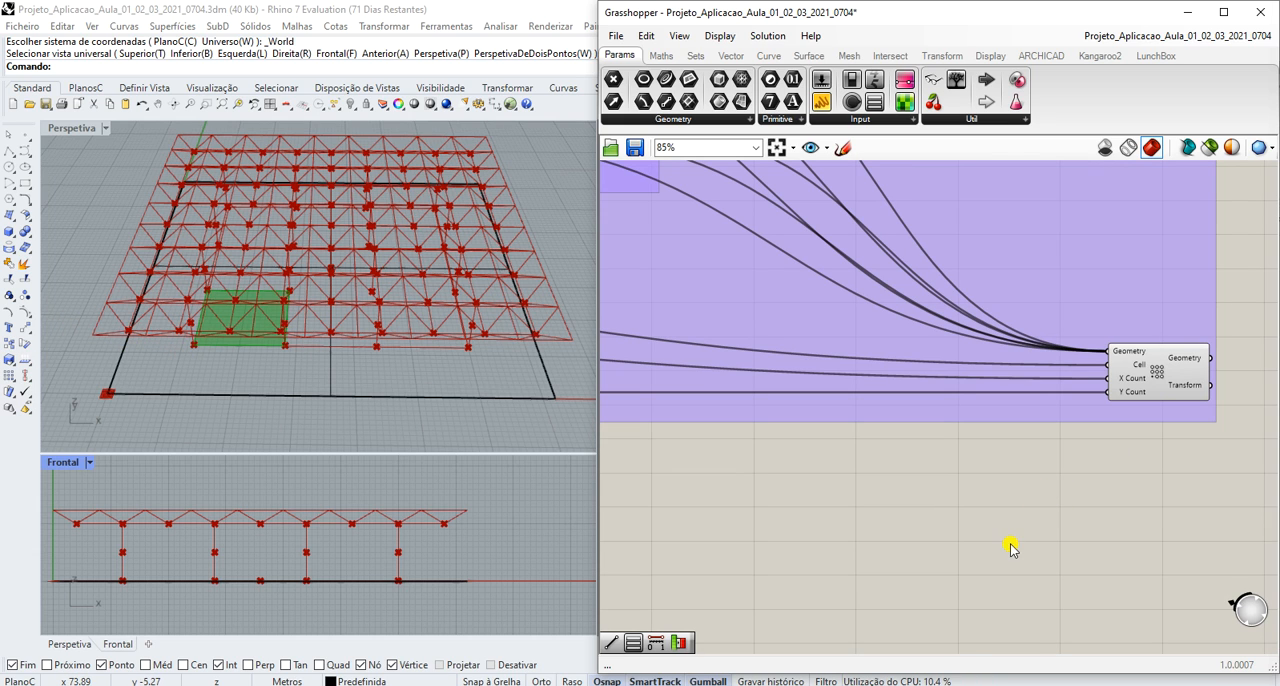
{"action": "scroll", "coordinate": [1092, 408], "scroll_direction": "down", "scroll_amount": 4}
{"action": "scroll", "coordinate": [1095, 408], "scroll_direction": "up", "scroll_amount": 4}
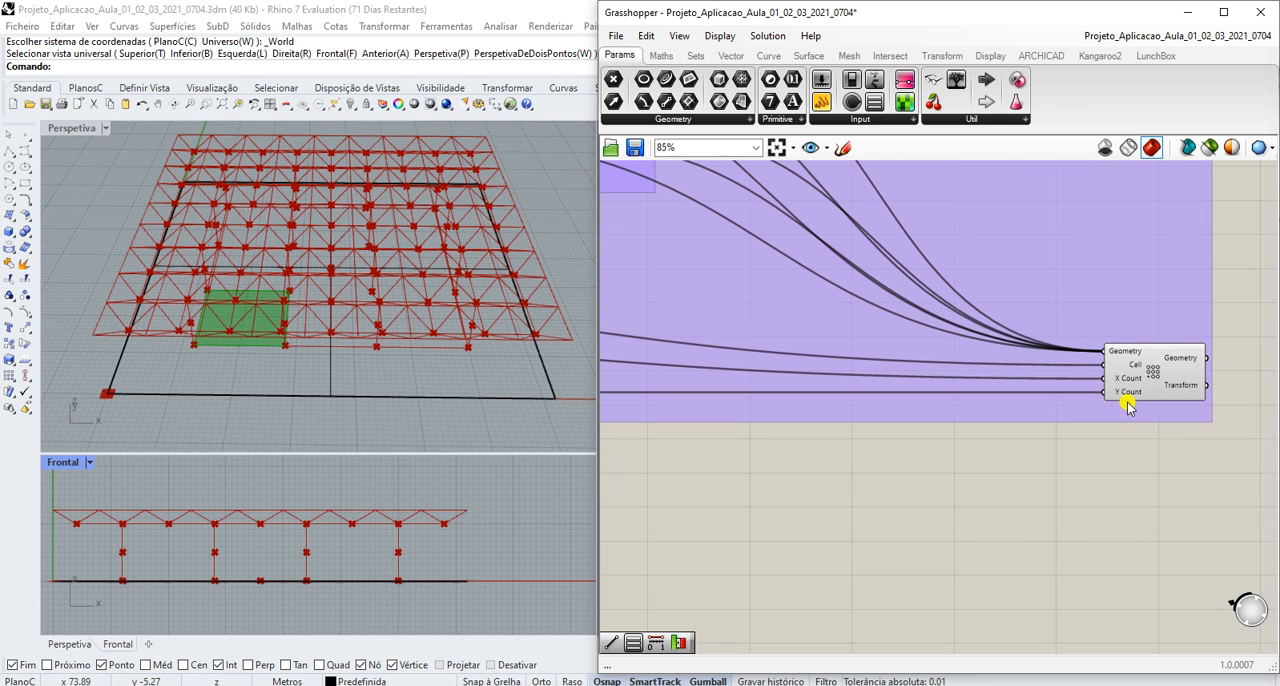
{"action": "left_click", "coordinate": [1152, 380]}
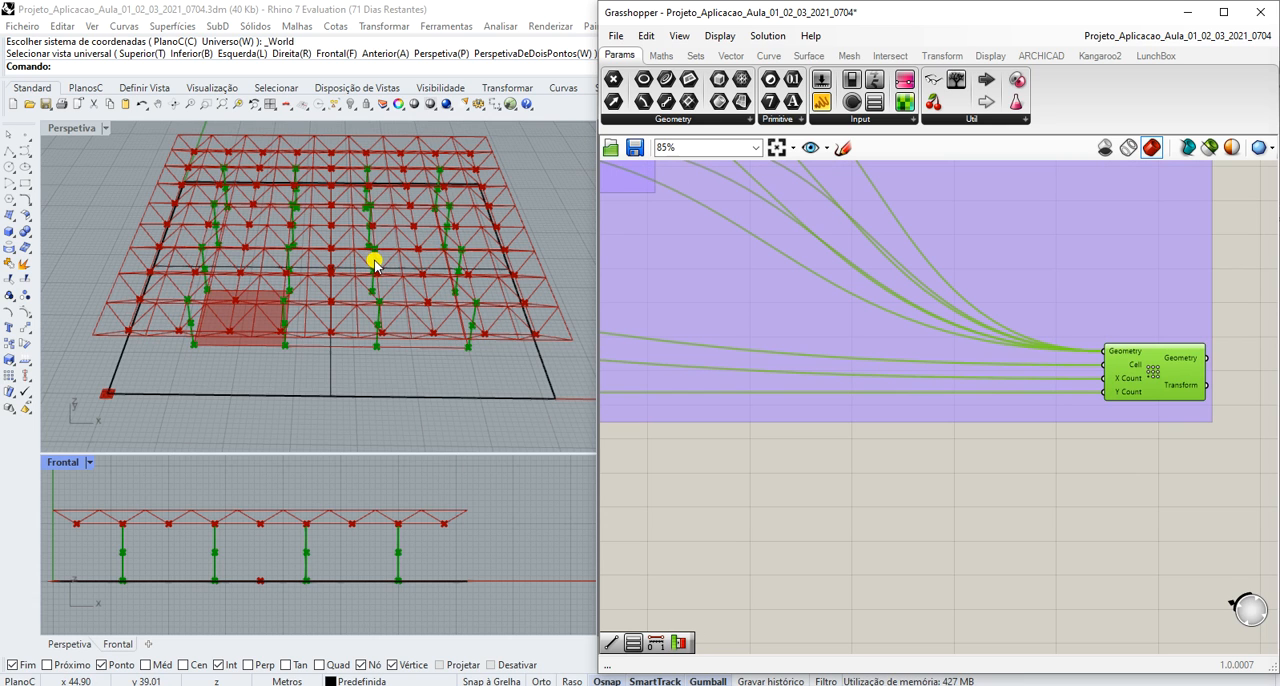
{"action": "scroll", "coordinate": [1062, 396], "scroll_direction": "down", "scroll_amount": 5}
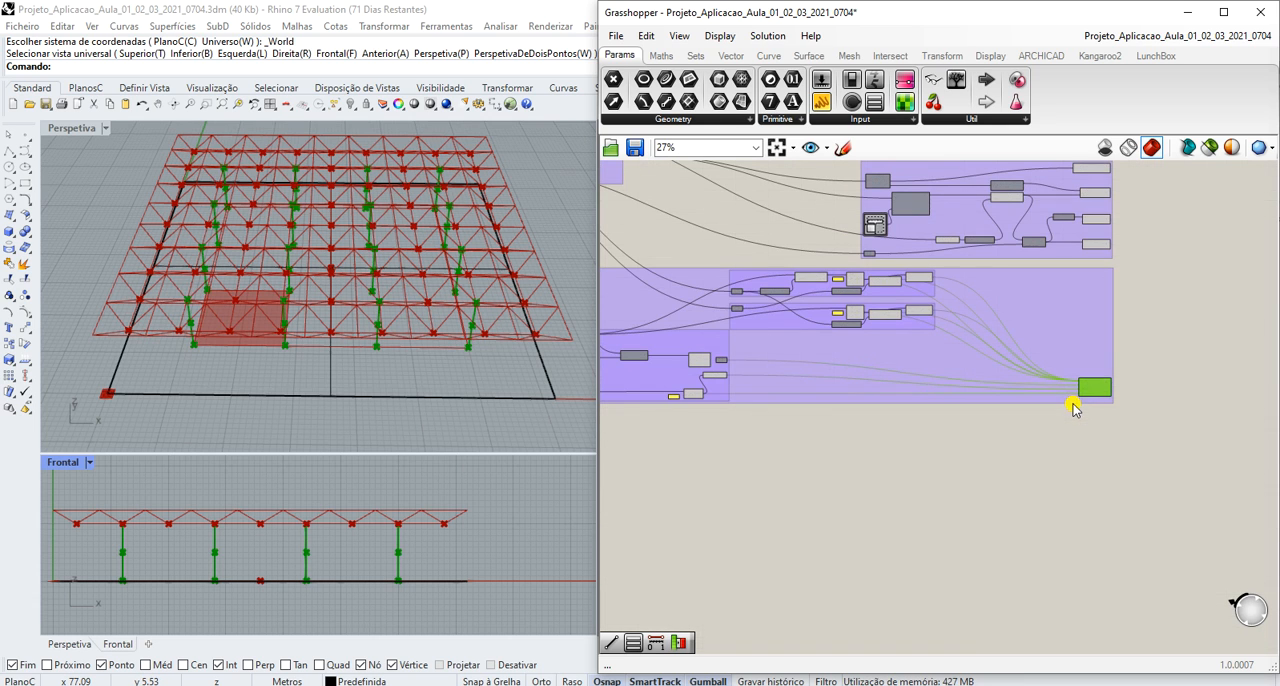
{"action": "scroll", "coordinate": [1045, 287], "scroll_direction": "down", "scroll_amount": 2}
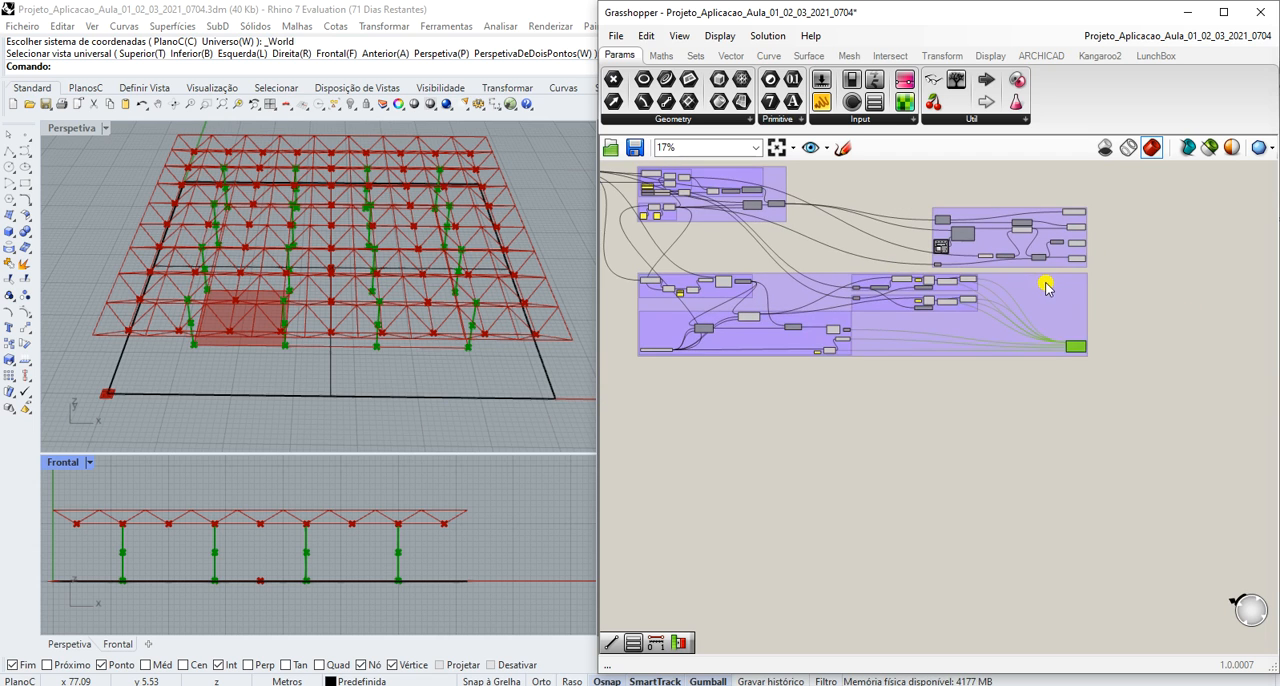
- Vary the No de Linhas de Pilares X, Y (n) value list between 5 and 7, finishing at 7
{"action": "scroll", "coordinate": [634, 352], "scroll_direction": "up", "scroll_amount": 5}
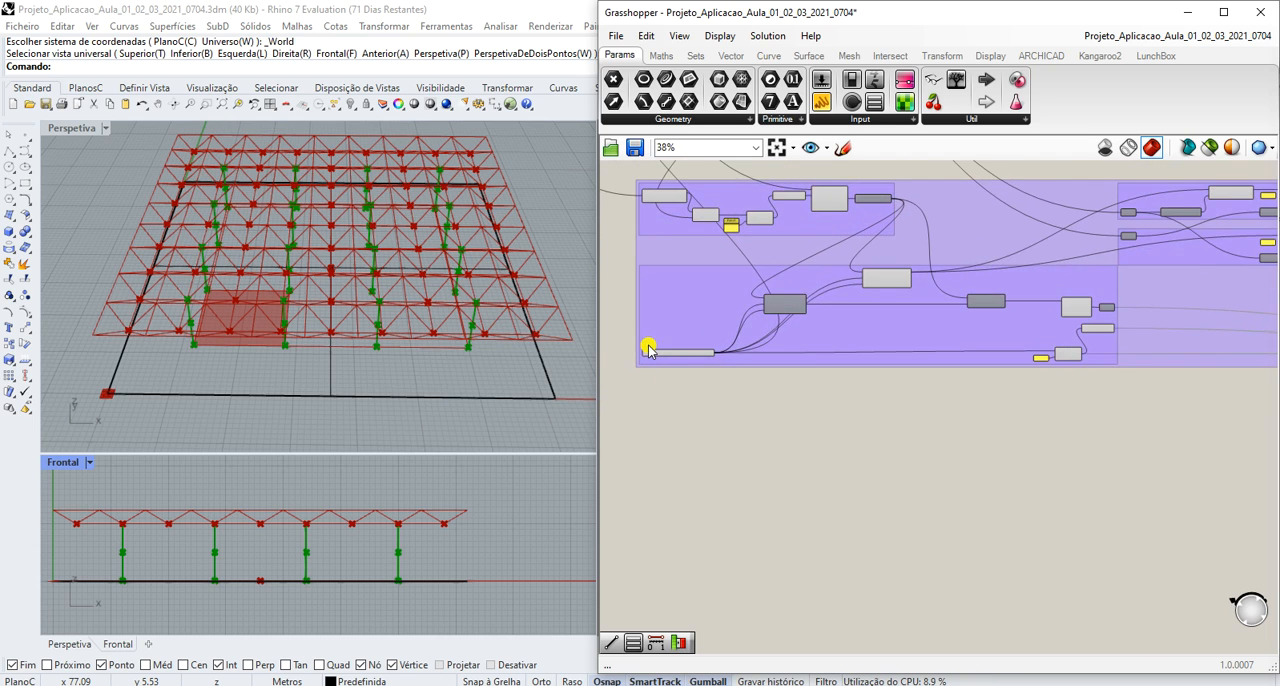
{"action": "left_click", "coordinate": [690, 408]}
{"action": "scroll", "coordinate": [645, 335], "scroll_direction": "up", "scroll_amount": 4}
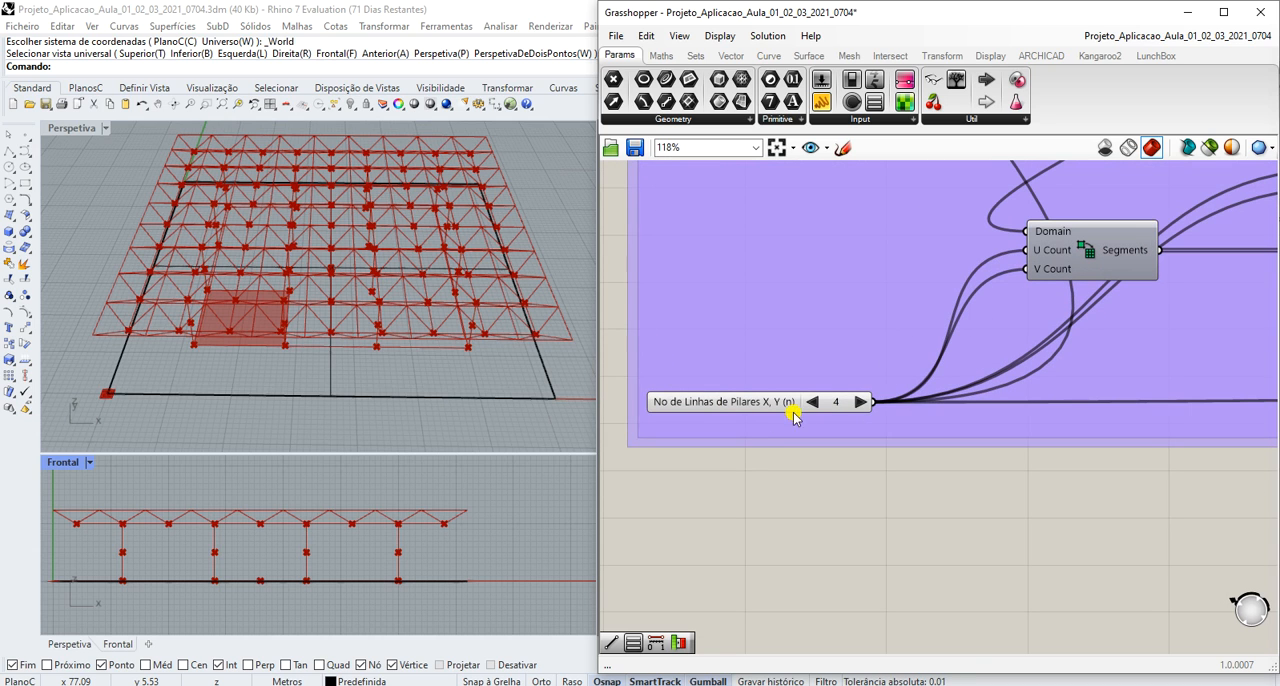
{"action": "left_click", "coordinate": [860, 402]}
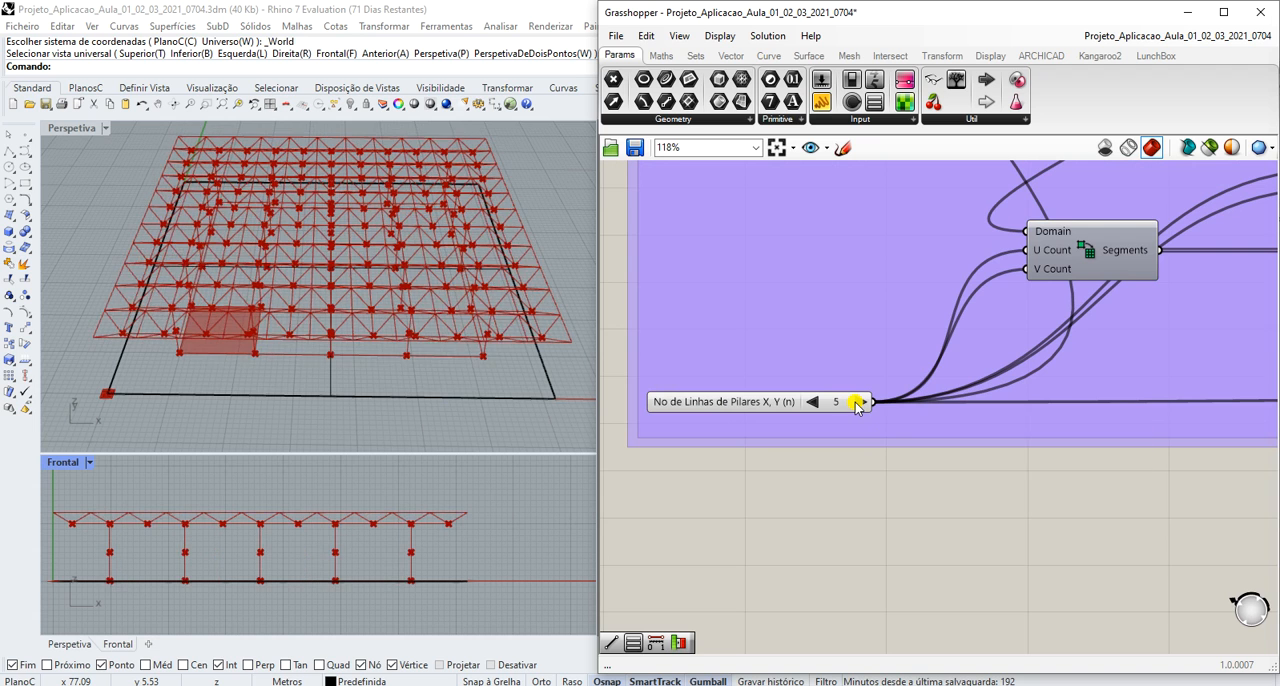
{"action": "left_click", "coordinate": [860, 402]}
{"action": "left_click", "coordinate": [857, 402]}
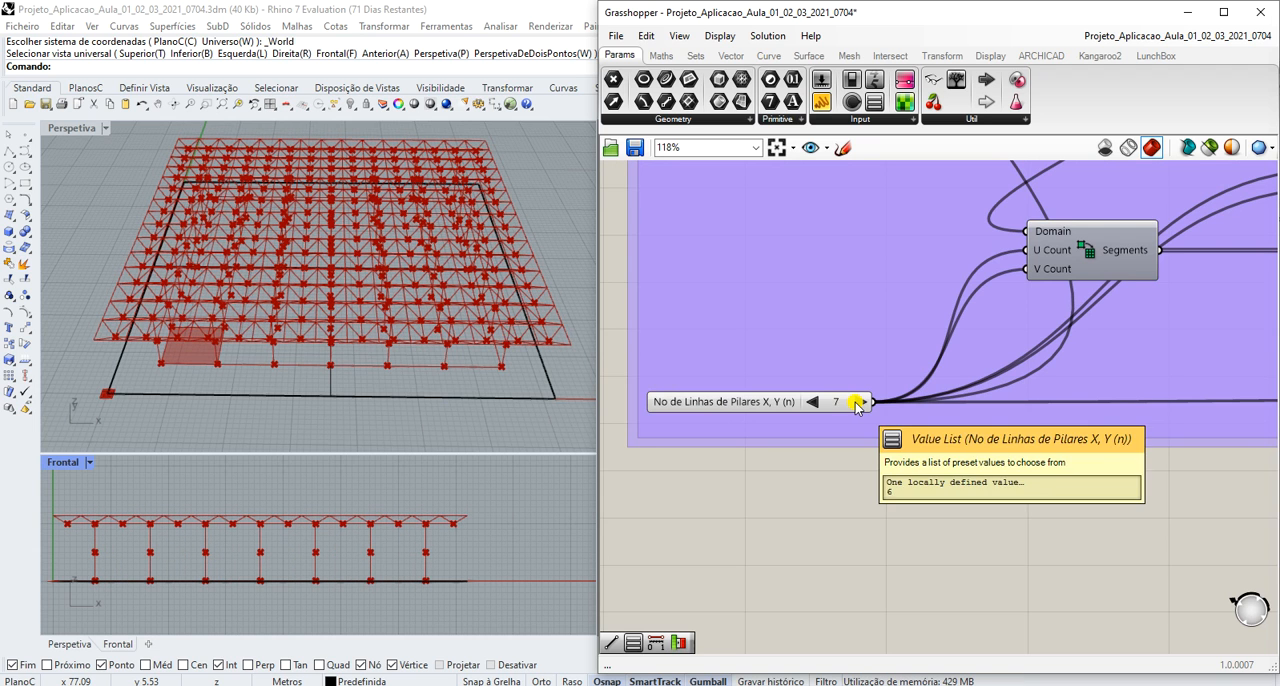
{"action": "left_click", "coordinate": [812, 402]}
{"action": "left_click", "coordinate": [812, 402]}
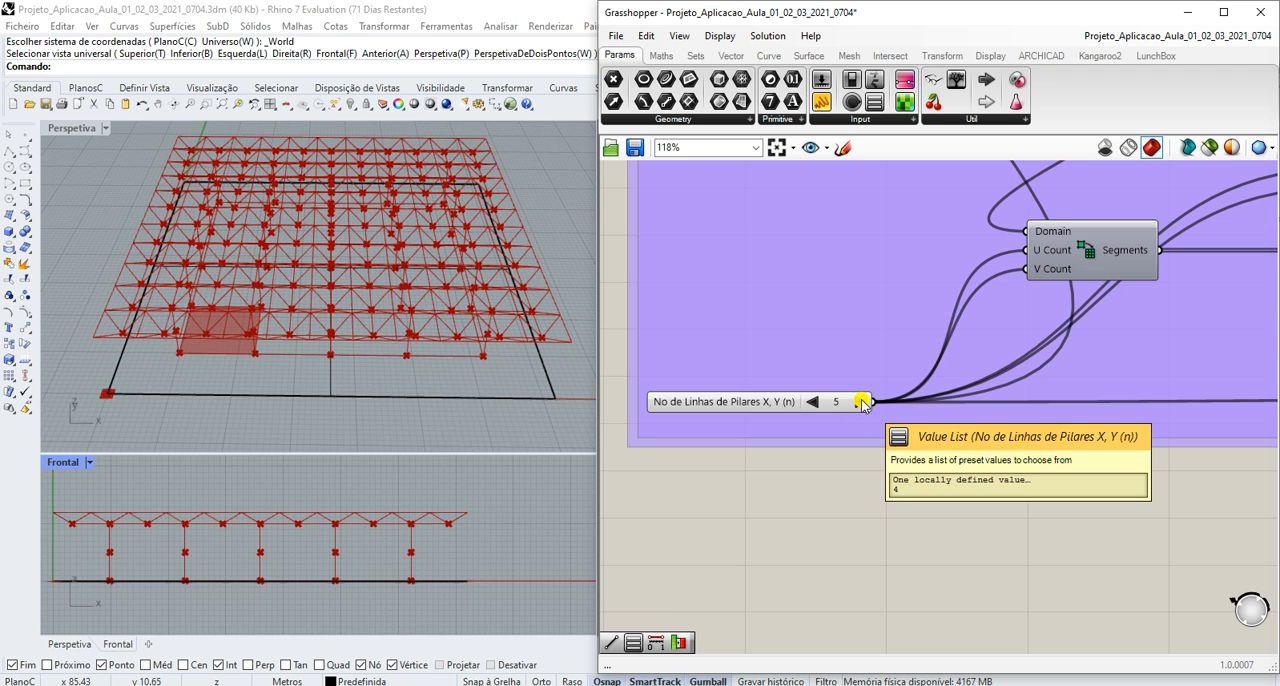
{"action": "left_click", "coordinate": [861, 403]}
{"action": "left_click", "coordinate": [861, 403]}
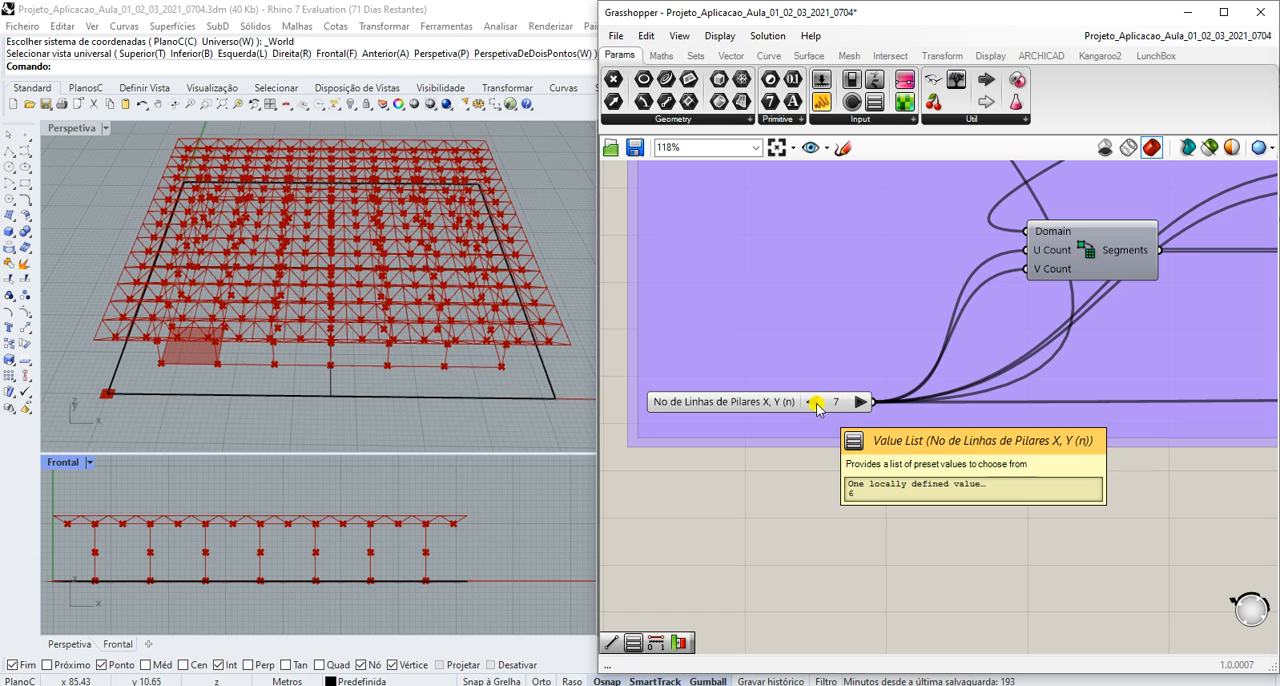
- Set the storey heights to 6.0 for Pé Direito NV 01 and 4.0 for Pé Direito NV 02
{"action": "scroll", "coordinate": [836, 346], "scroll_direction": "down", "scroll_amount": 6}
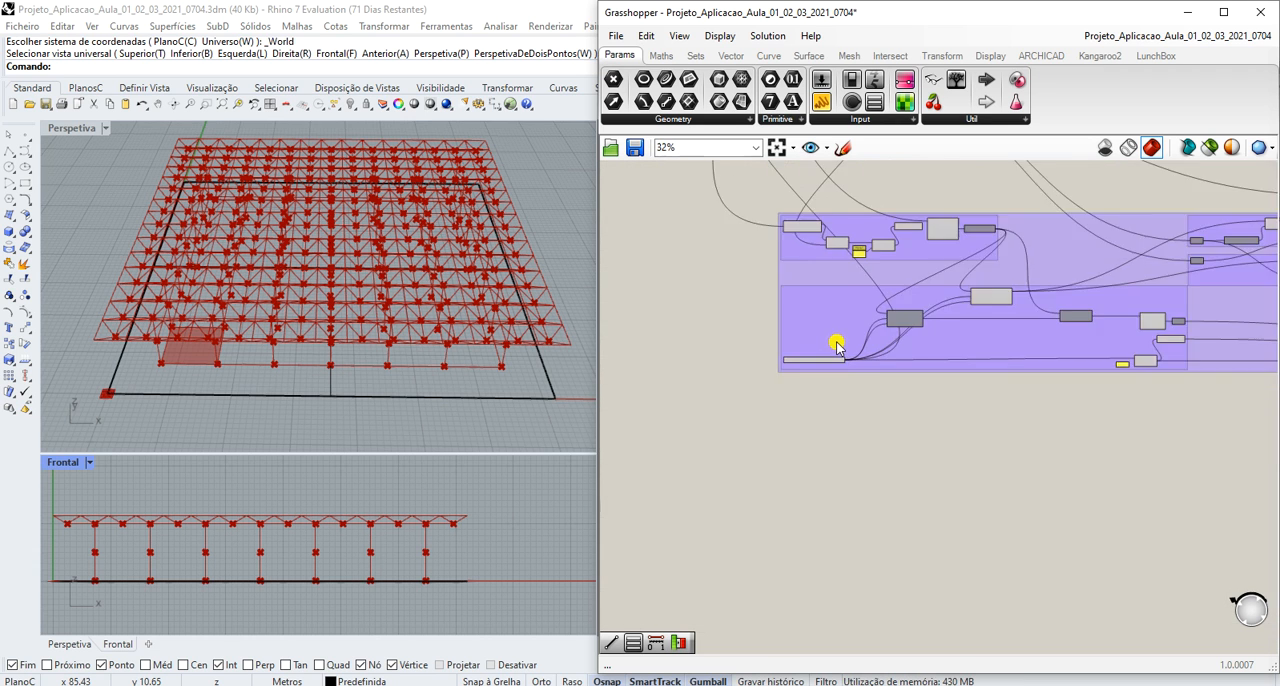
{"action": "scroll", "coordinate": [847, 230], "scroll_direction": "down", "scroll_amount": 3}
{"action": "scroll", "coordinate": [842, 174], "scroll_direction": "up", "scroll_amount": 6}
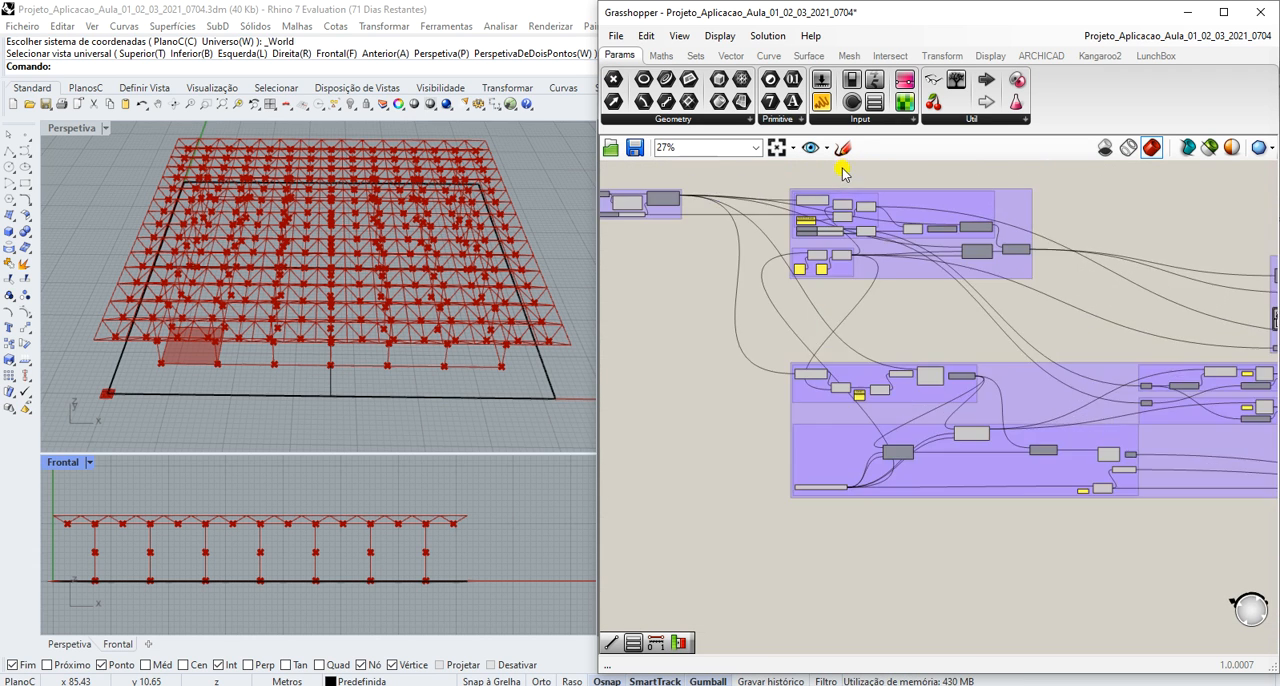
{"action": "scroll", "coordinate": [795, 262], "scroll_direction": "up", "scroll_amount": 4}
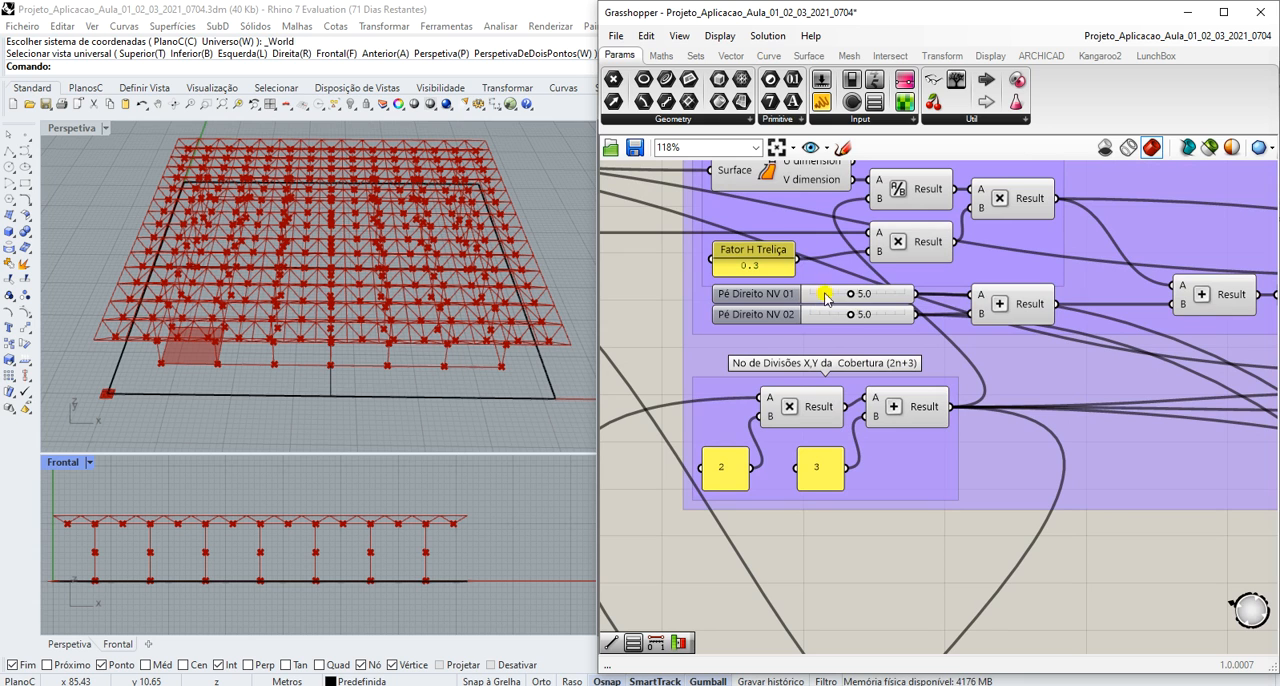
{"action": "left_click_drag", "start_coordinate": [849, 297], "coordinate": [876, 297]}
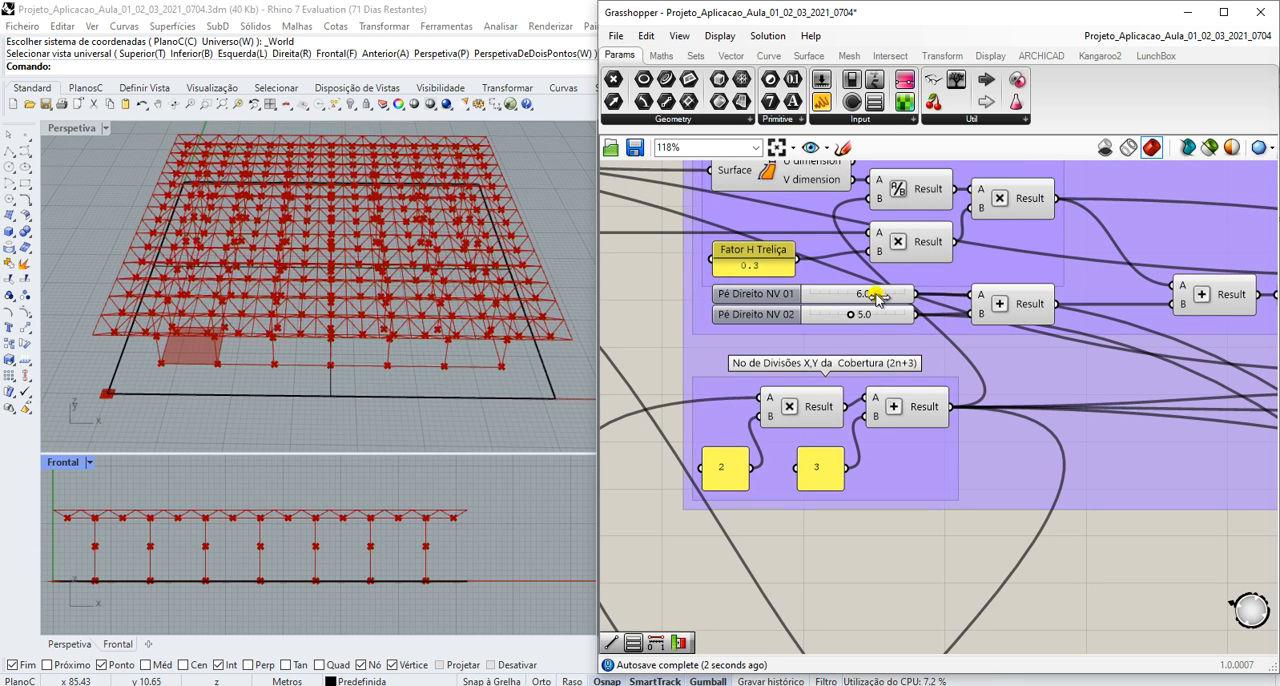
{"action": "left_click_drag", "start_coordinate": [845, 318], "coordinate": [826, 320]}
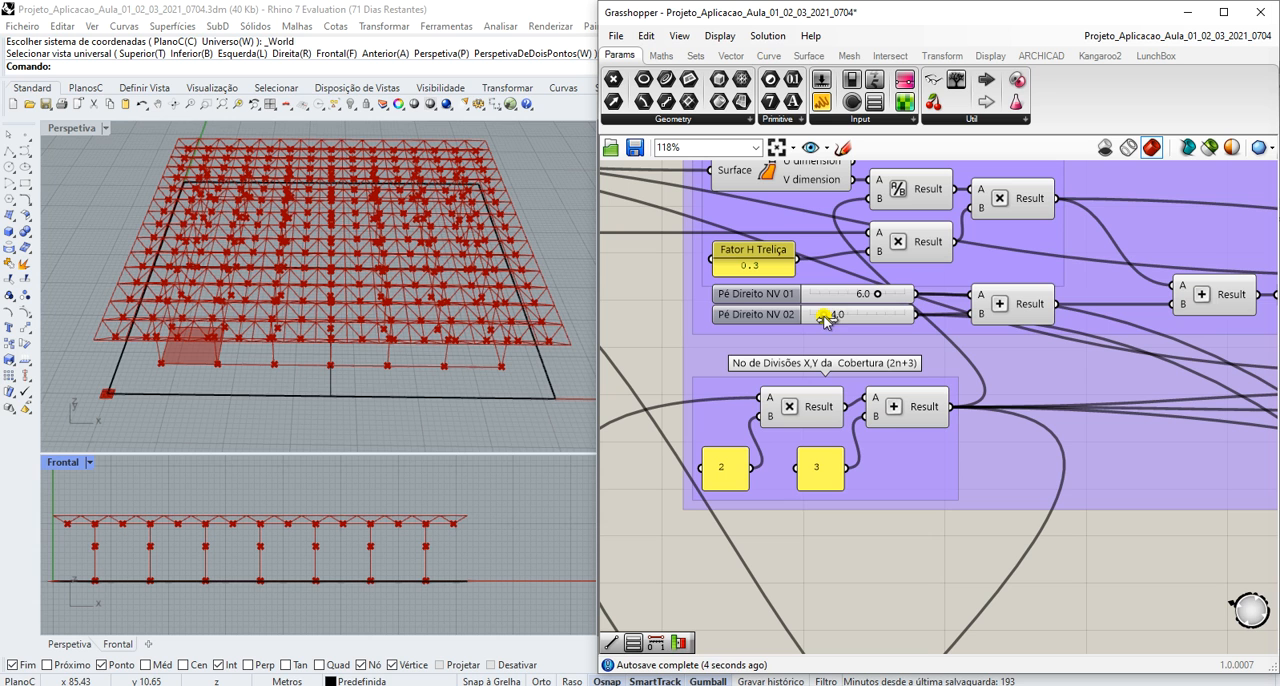
- Test the Fator Escala Sup. slider in the BASE01 group, leaving it at 1.0
{"action": "scroll", "coordinate": [770, 328], "scroll_direction": "down", "scroll_amount": 6}
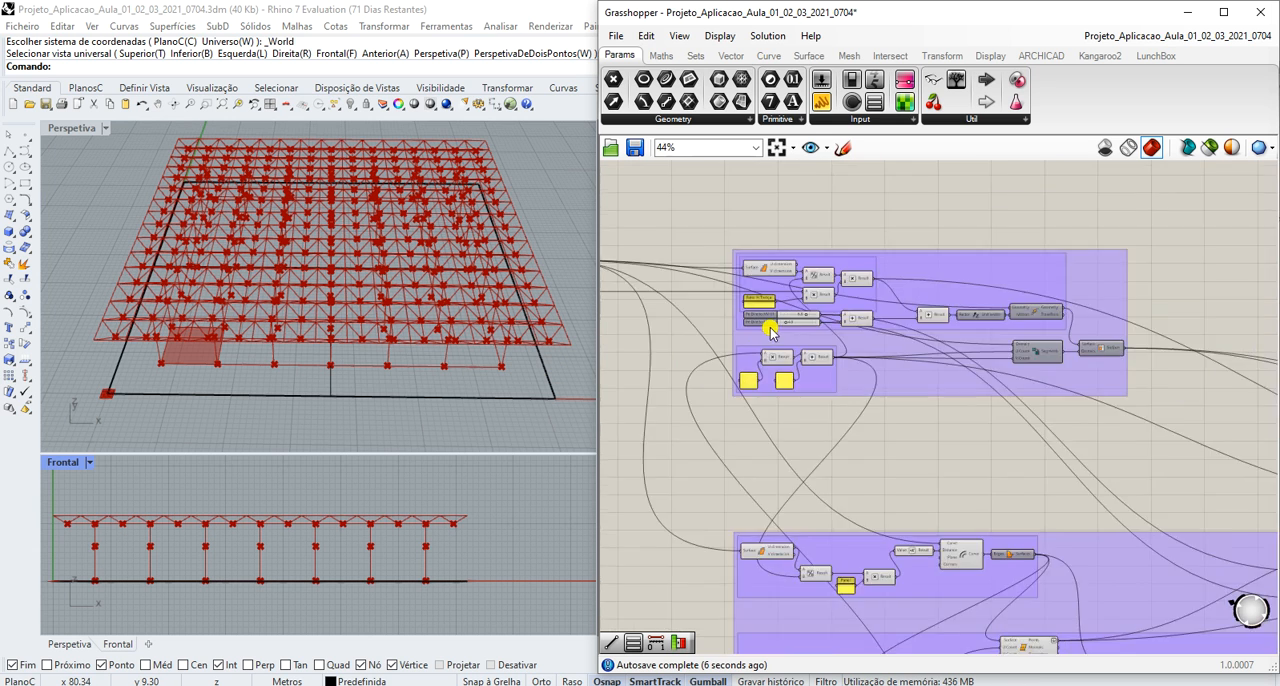
{"action": "scroll", "coordinate": [985, 402], "scroll_direction": "down", "scroll_amount": 4}
{"action": "scroll", "coordinate": [1184, 436], "scroll_direction": "up", "scroll_amount": 5}
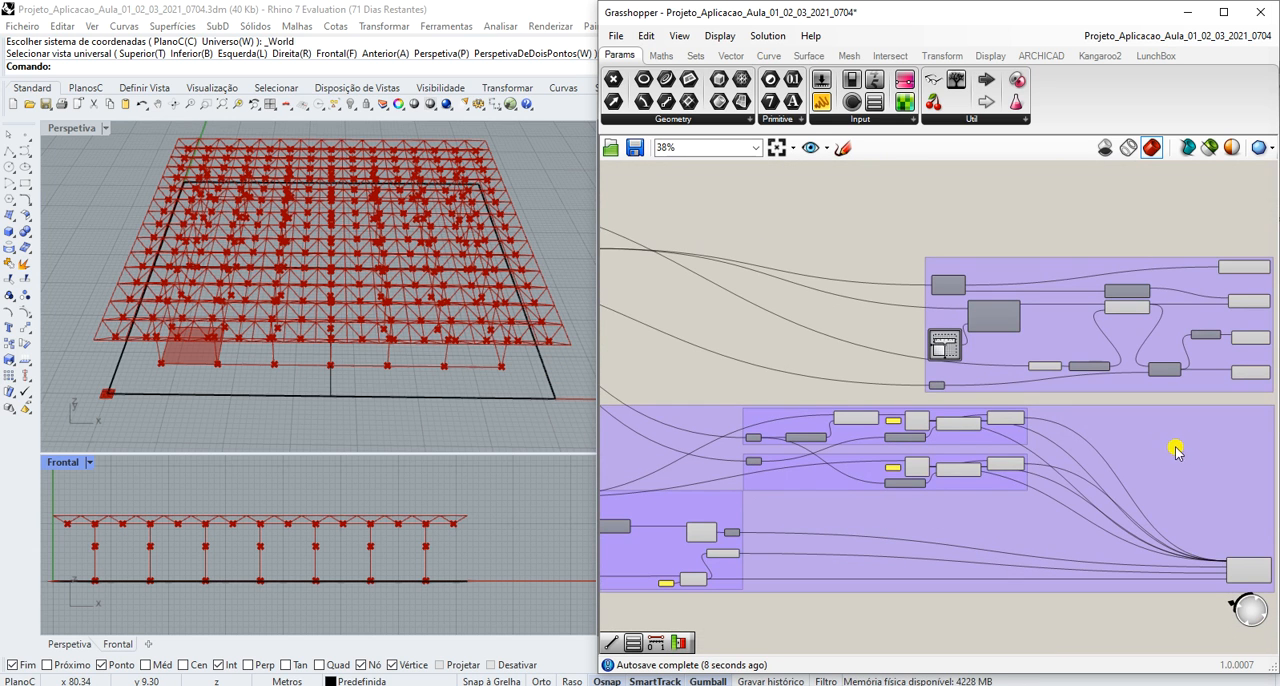
{"action": "scroll", "coordinate": [812, 464], "scroll_direction": "up", "scroll_amount": 3}
{"action": "scroll", "coordinate": [836, 458], "scroll_direction": "down", "scroll_amount": 10}
{"action": "scroll", "coordinate": [665, 421], "scroll_direction": "up", "scroll_amount": 2}
{"action": "scroll", "coordinate": [726, 365], "scroll_direction": "up", "scroll_amount": 10}
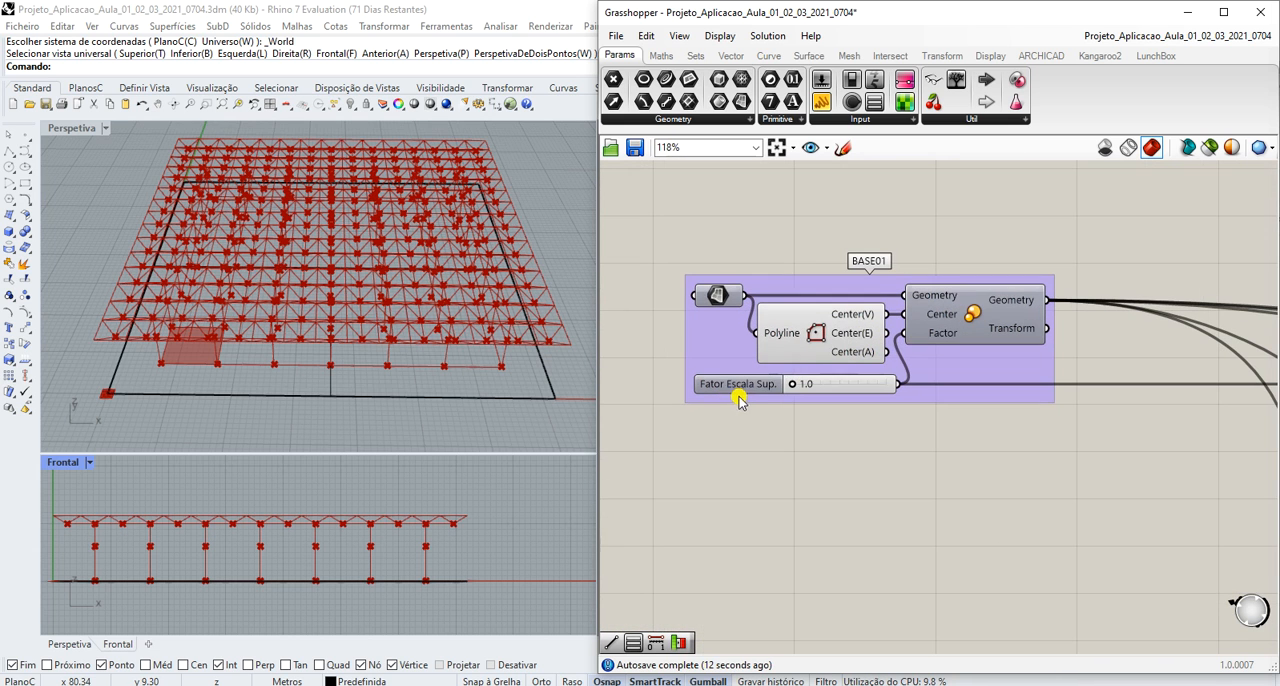
{"action": "mouse_move", "coordinate": [791, 385]}
{"action": "left_mouse_down"}
{"action": "mouse_move", "coordinate": [810, 390]}
{"action": "mouse_move", "coordinate": [776, 393]}
{"action": "left_mouse_up"}
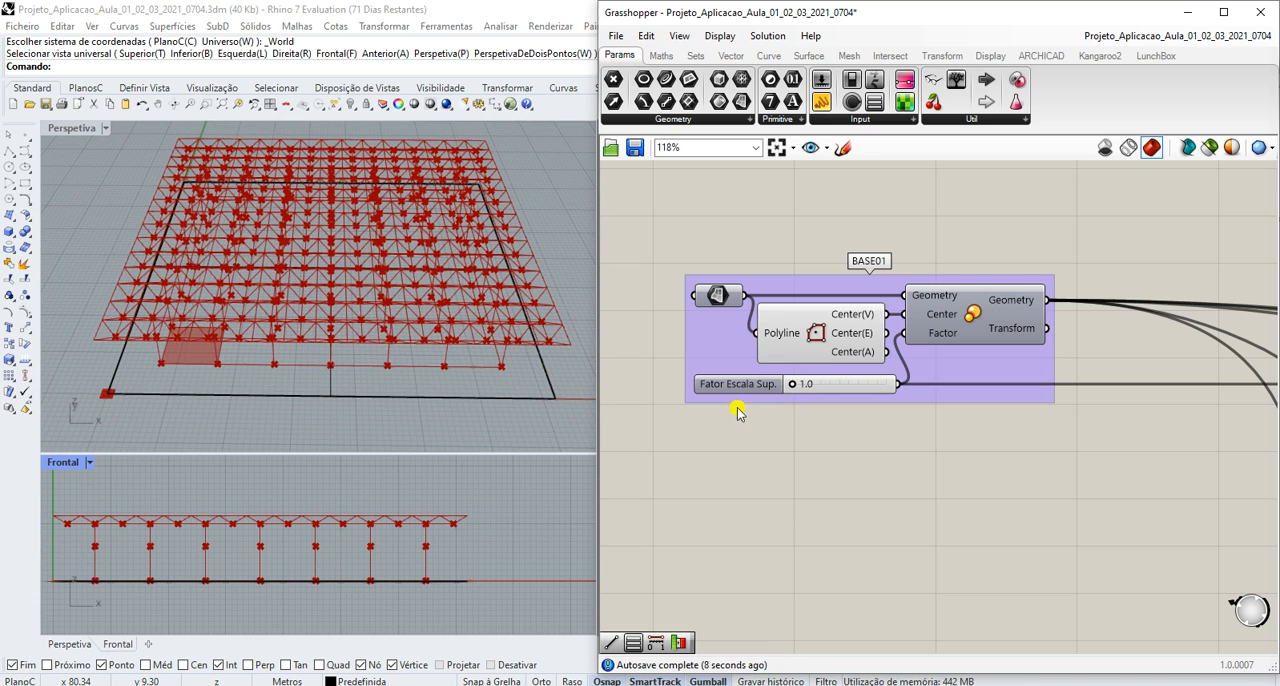
- Examine the column grid and space-truss roof from lower, angled viewpoints in the perspective viewport
{"action": "left_click", "coordinate": [454, 312]}
{"action": "scroll", "coordinate": [456, 316], "scroll_direction": "down", "scroll_amount": 4}
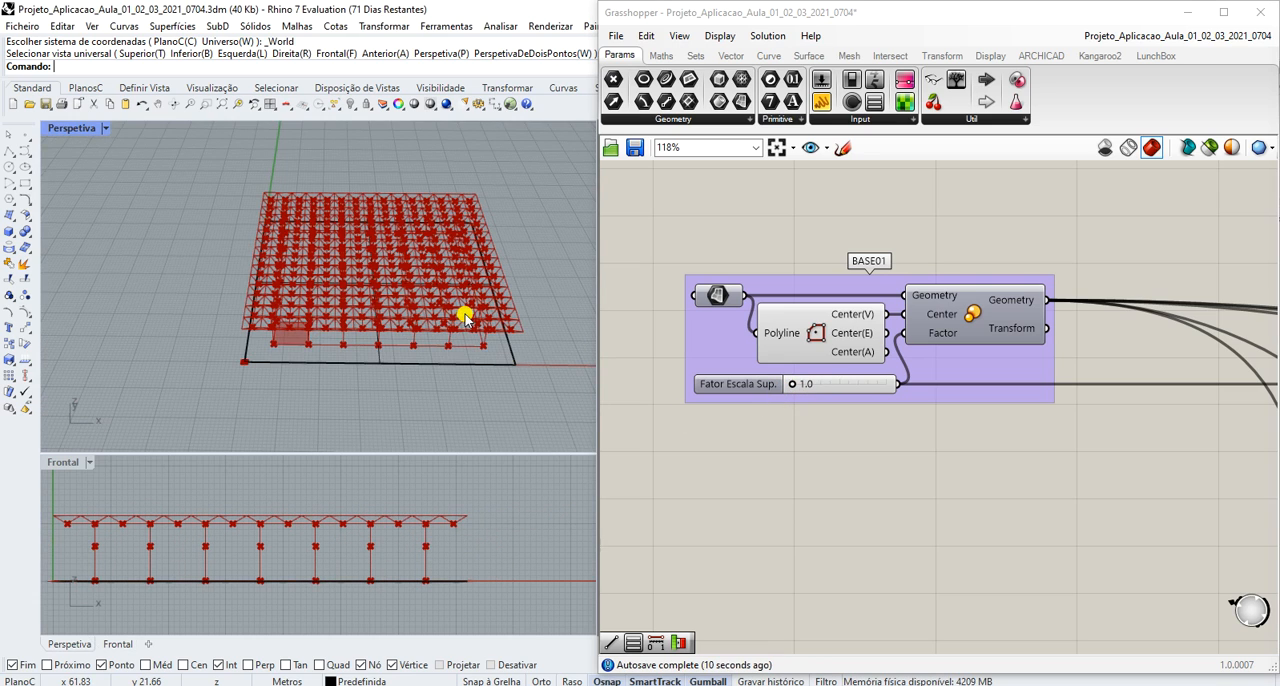
{"action": "right_click_drag", "start_coordinate": [465, 316], "coordinate": [375, 295]}
{"action": "scroll", "coordinate": [429, 323], "scroll_direction": "up", "scroll_amount": 5}
{"action": "scroll", "coordinate": [428, 322], "scroll_direction": "down", "scroll_amount": 3}
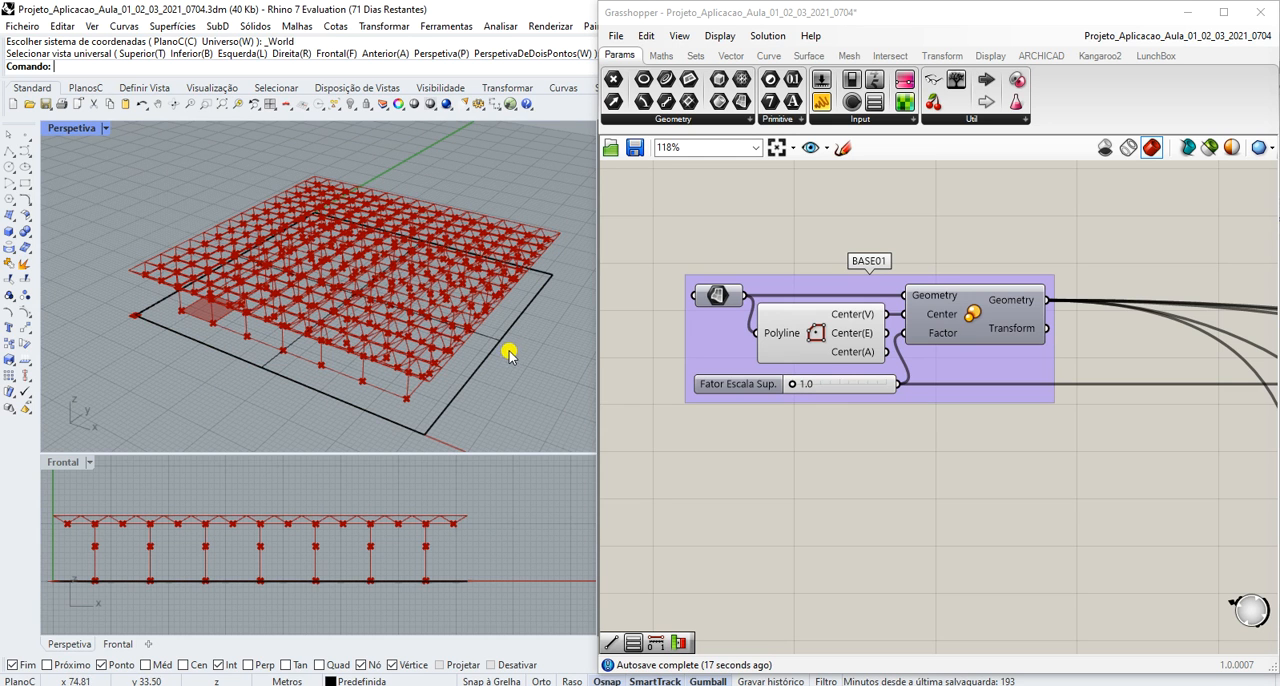
{"action": "right_click_drag", "start_coordinate": [429, 383], "coordinate": [400, 372]}
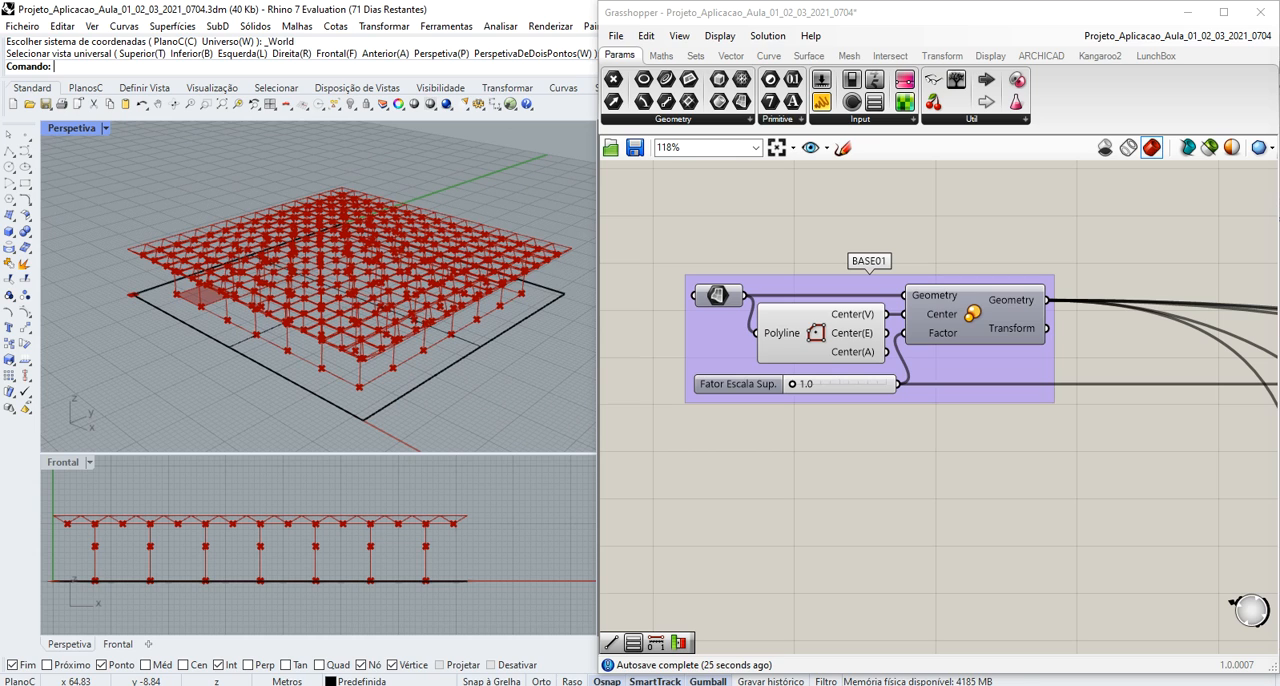